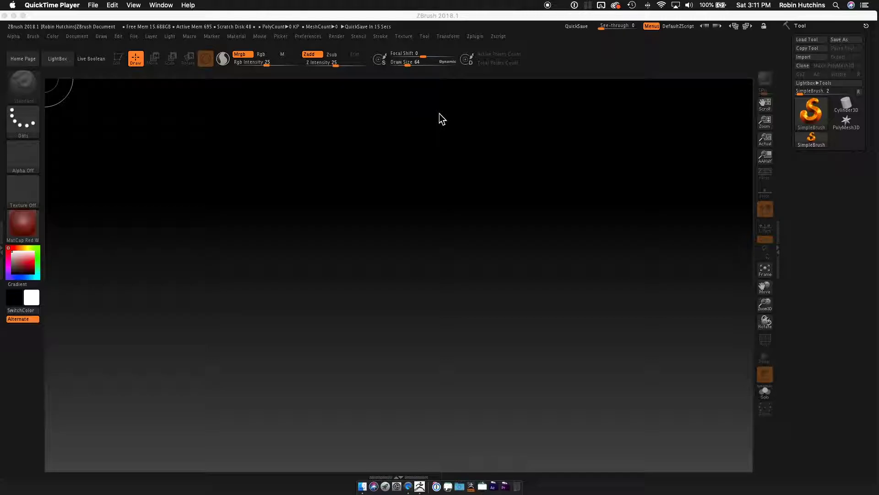
- Open the Reference_Images folder inside the Creature folder in Finder and enlarge the window
click(486, 479)
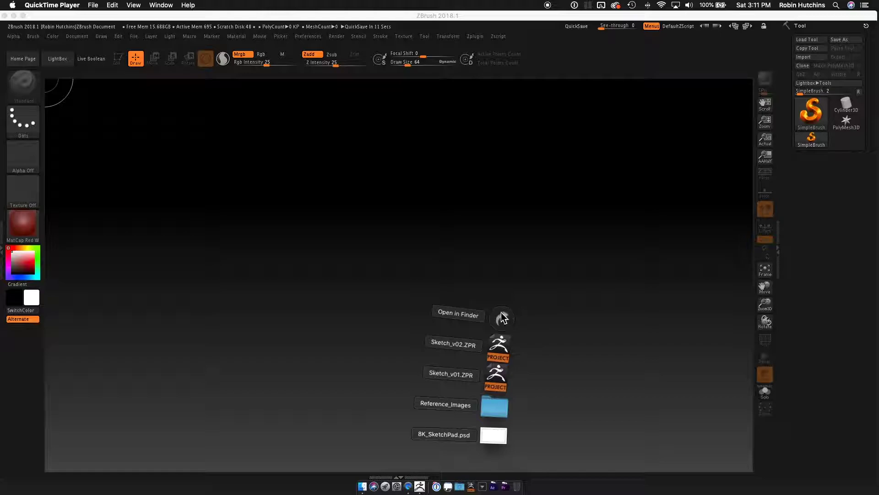
click(504, 318)
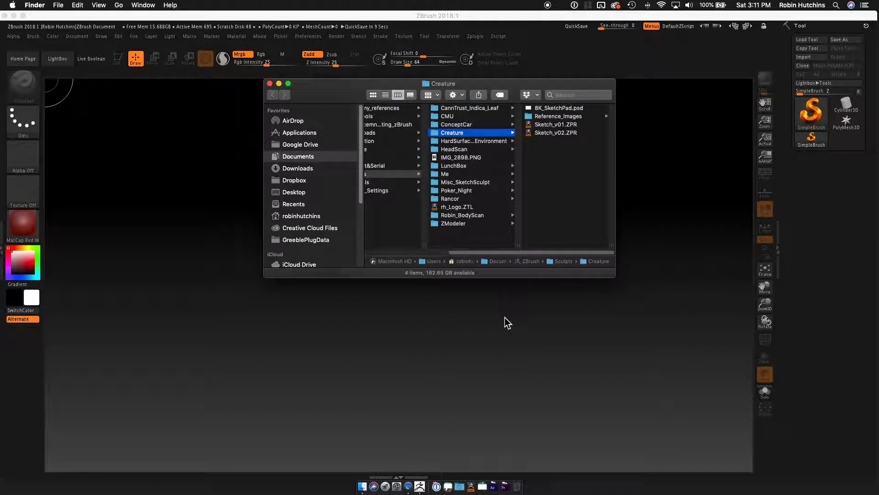
click(556, 117)
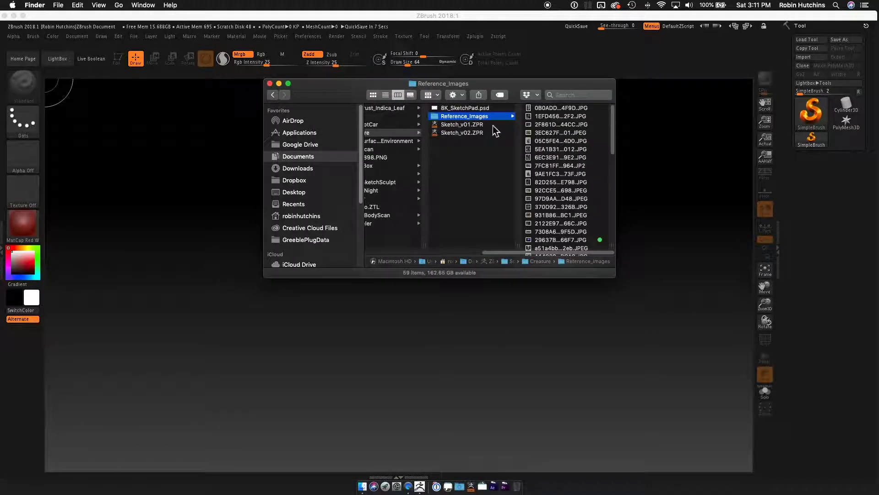
drag(614, 274, 659, 361)
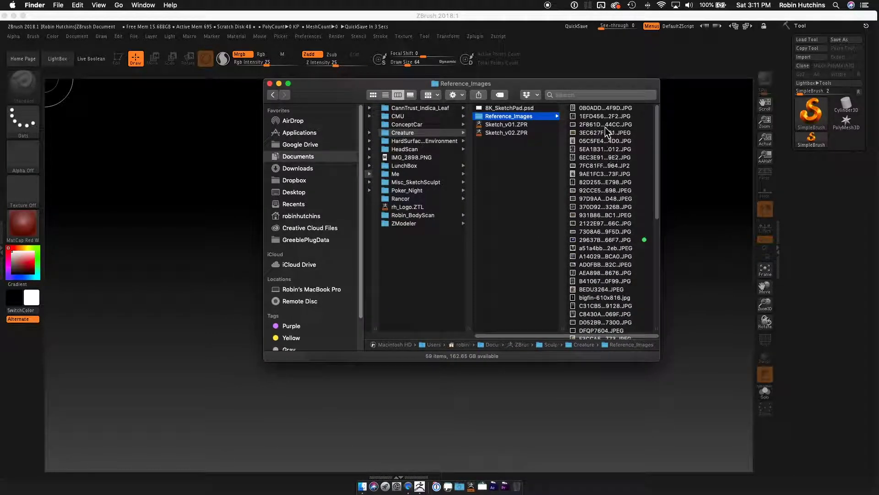
- Browse the reference images and select the green-tagged anglerfish JPG
click(605, 109)
key(Down)
key(Down)
key(Down)
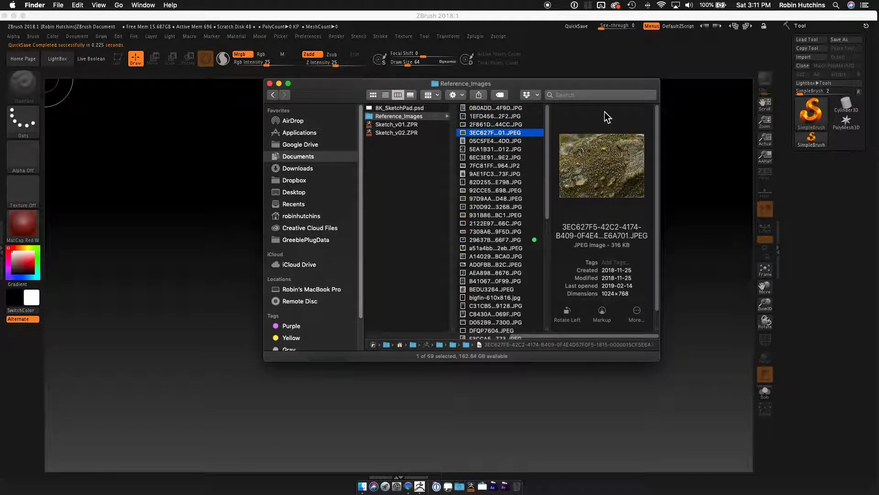
click(517, 240)
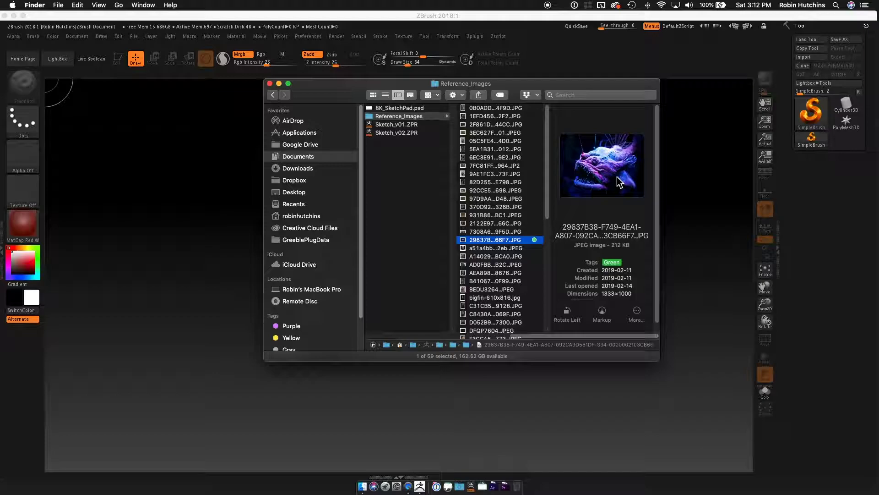
- Launch PureRef and add the selected anglerfish image to its empty board, closing the Finder window
click(389, 481)
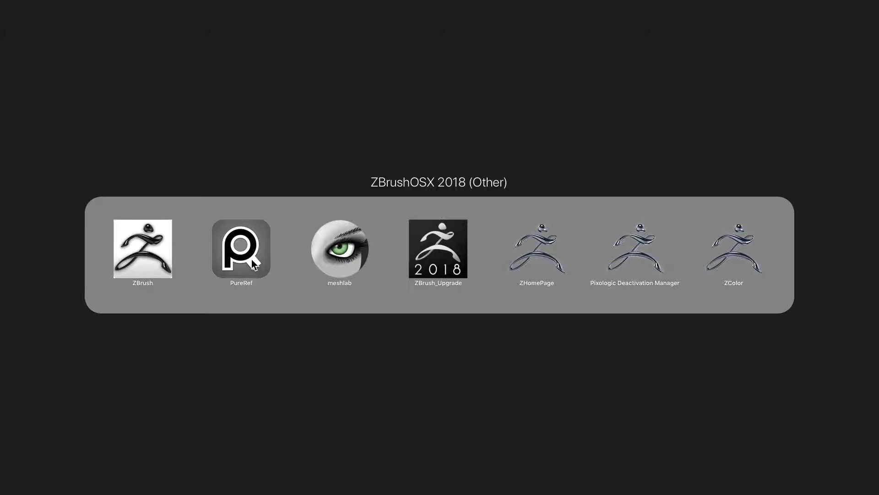
click(251, 258)
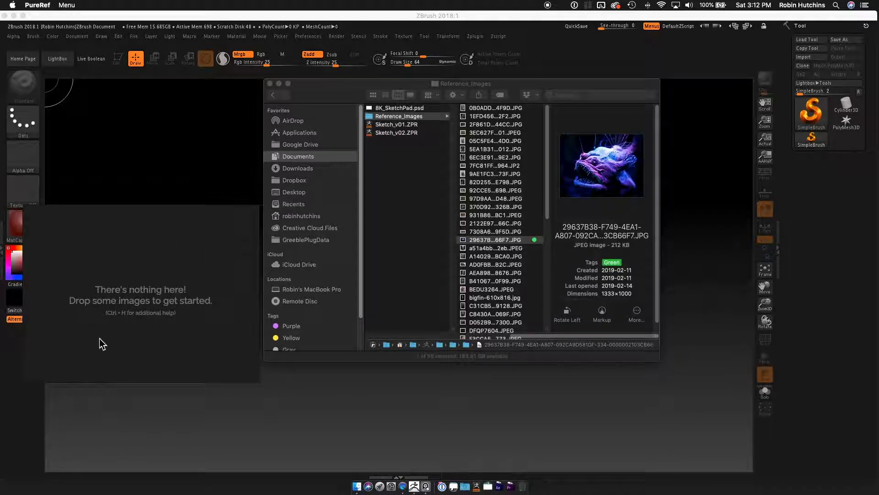
drag(505, 240, 159, 277)
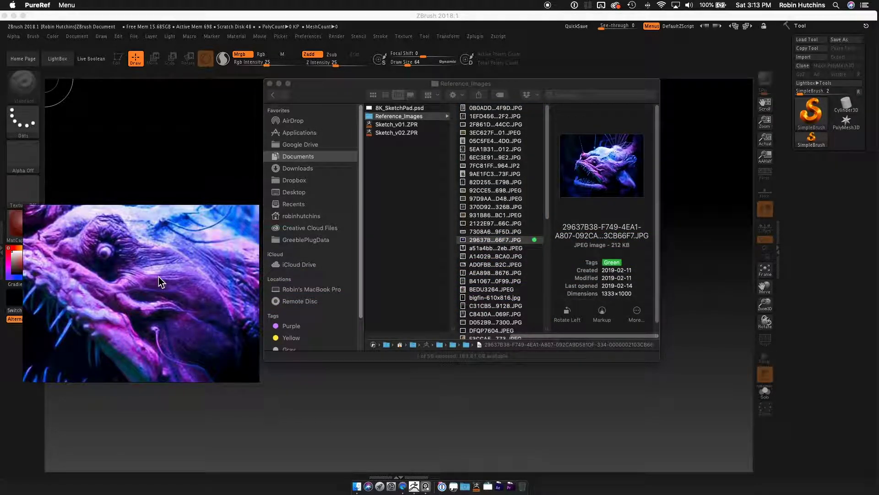
click(270, 84)
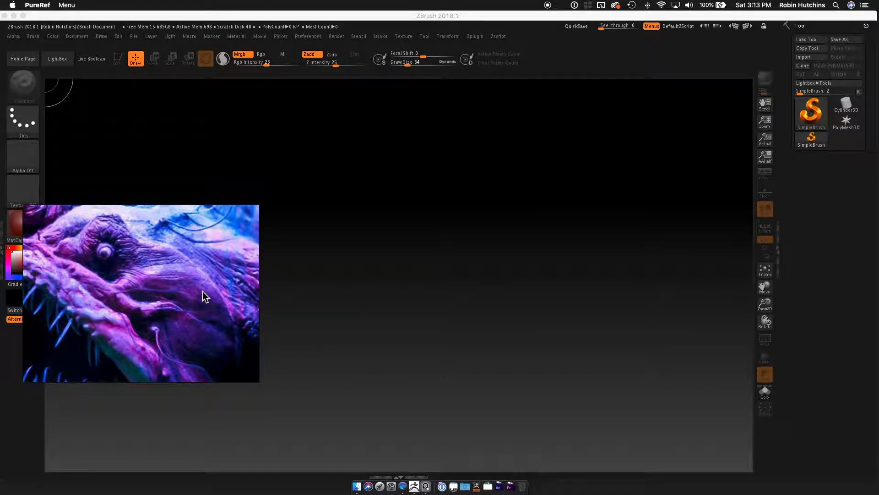
- Reposition and enlarge the PureRef window over the canvas so the whole anglerfish image is framed inside it
drag(202, 289, 285, 165)
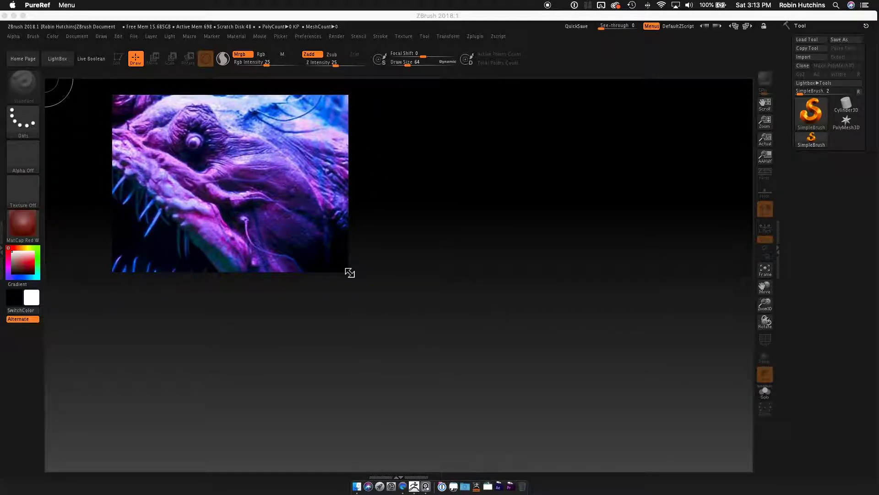
drag(351, 274, 636, 438)
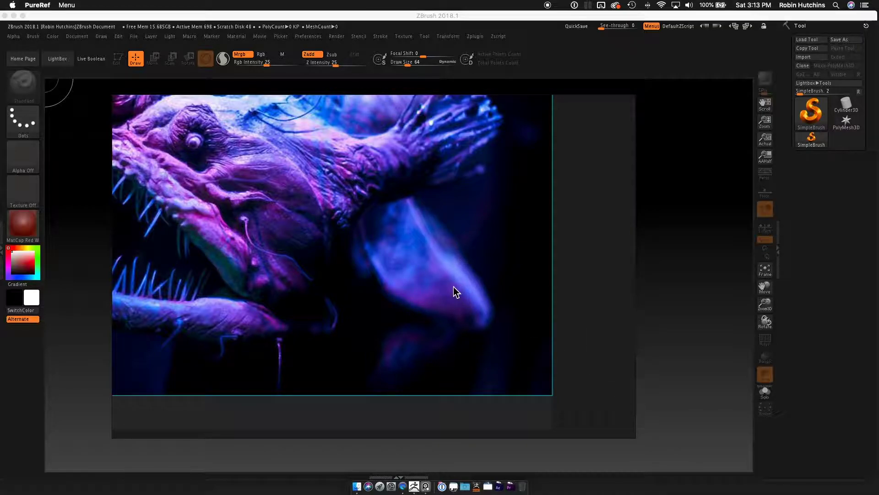
mouse_move(442, 276)
right_down()
mouse_move(439, 288)
mouse_move(437, 276)
right_up()
middle_drag(411, 256, 507, 328)
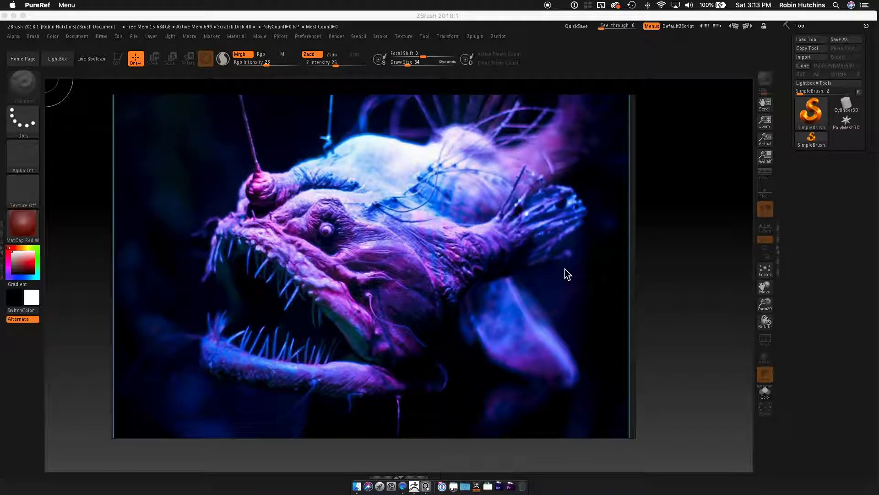
middle_drag(465, 270, 512, 274)
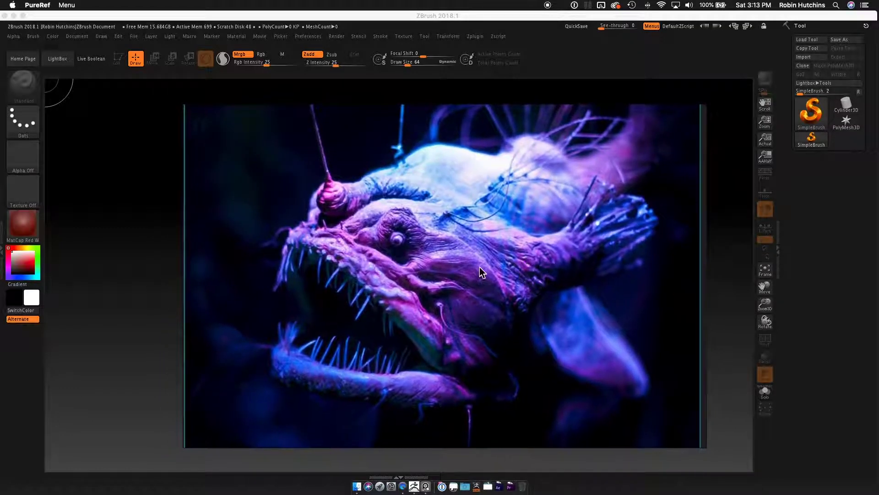
- Expand the tray holding the Brush palette in ZBrush and reposition the PureRef window over the canvas
click(4, 256)
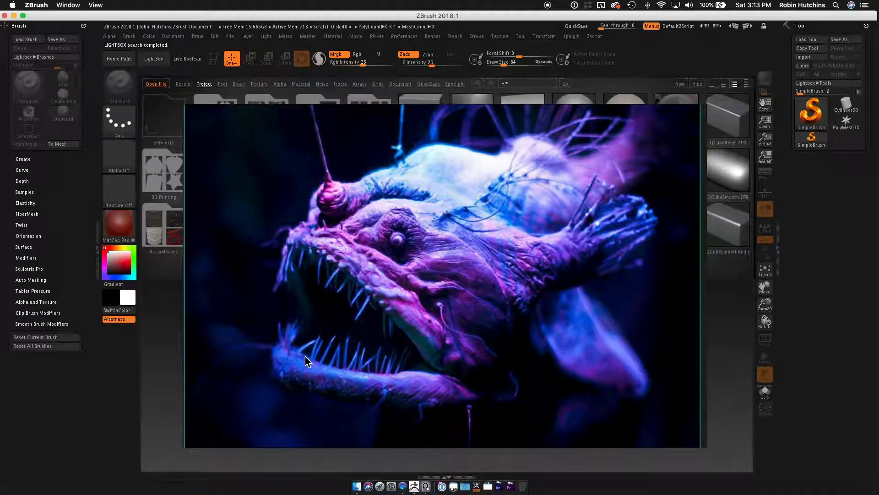
drag(504, 278, 539, 270)
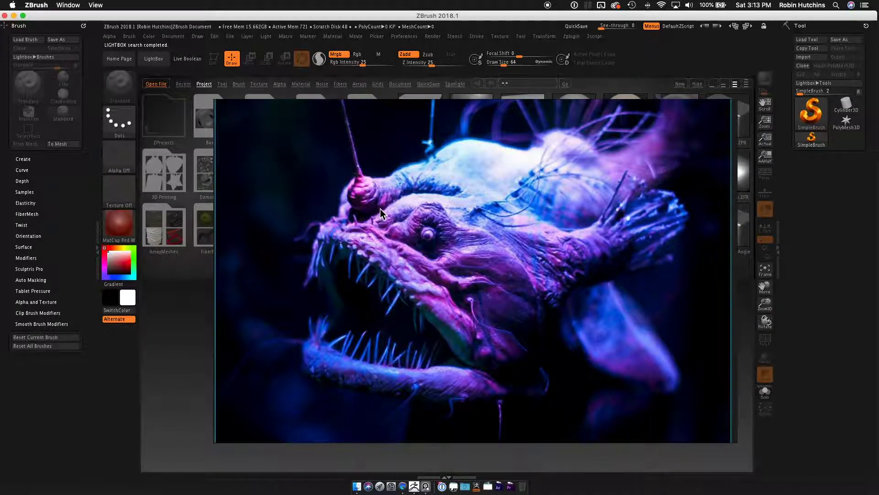
click(459, 281)
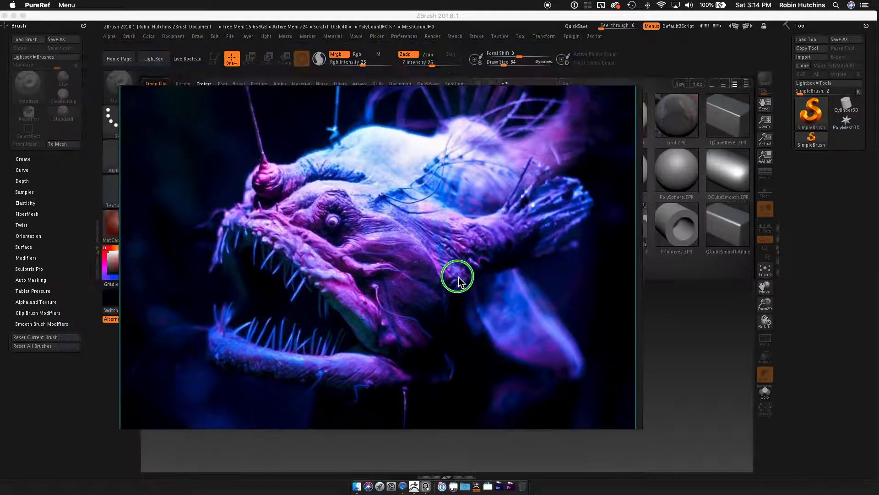
drag(458, 280, 507, 301)
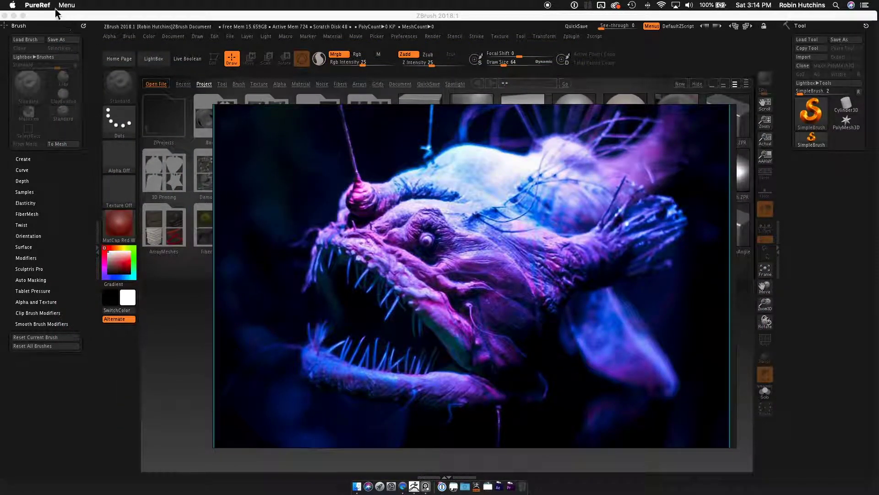
- Set the PureRef window mode to Always On Bottom
click(73, 5)
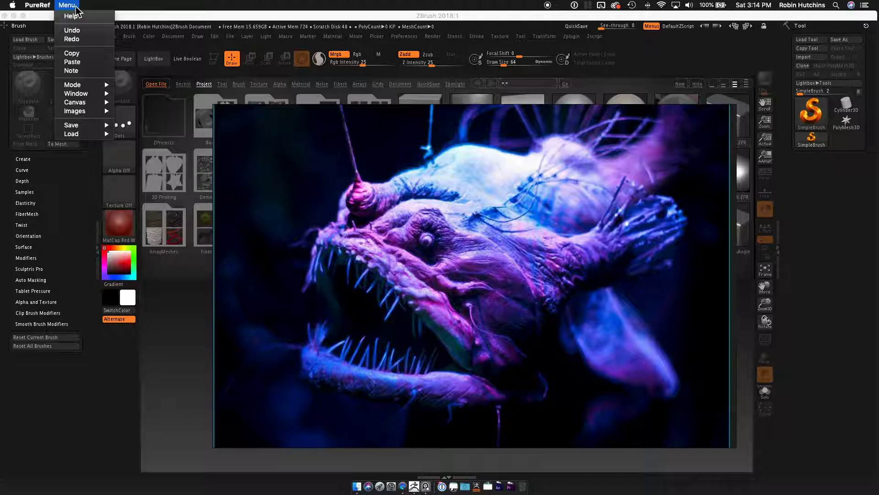
mouse_move(88, 88)
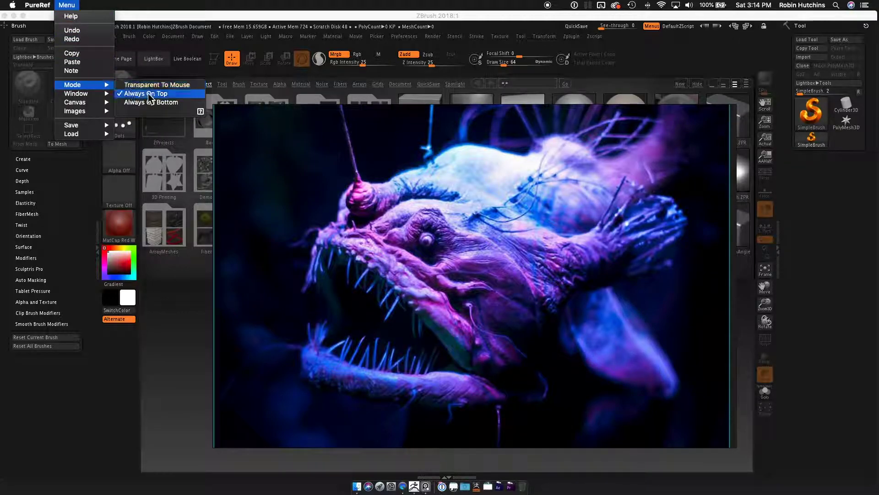
click(174, 103)
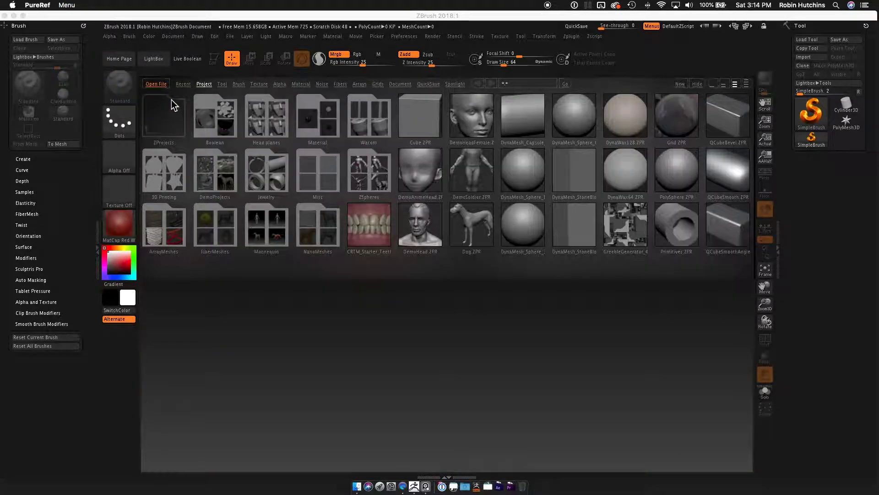
- Switch to ZBrush and load PolySphere.ZTL from the tool library
click(19, 16)
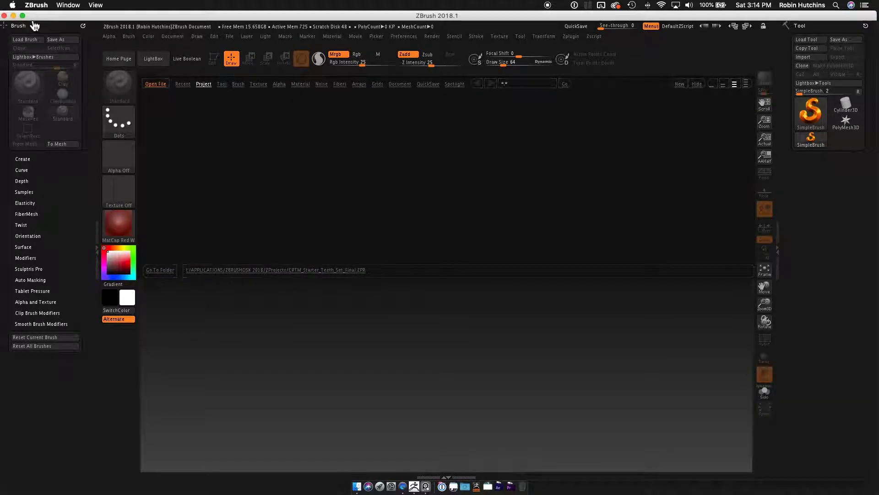
click(20, 17)
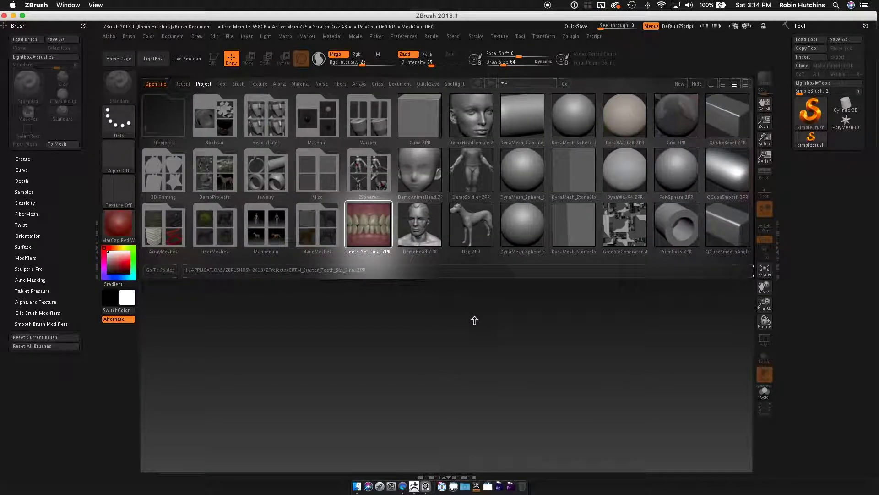
drag(399, 326, 517, 334)
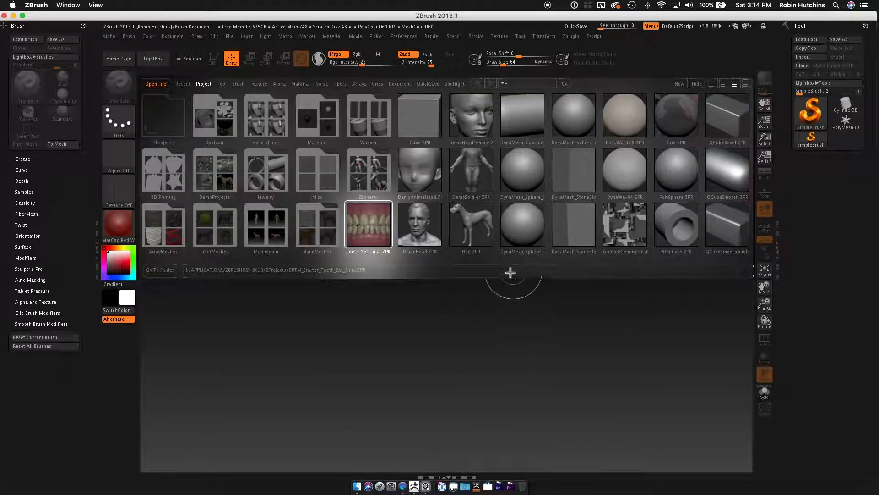
click(224, 86)
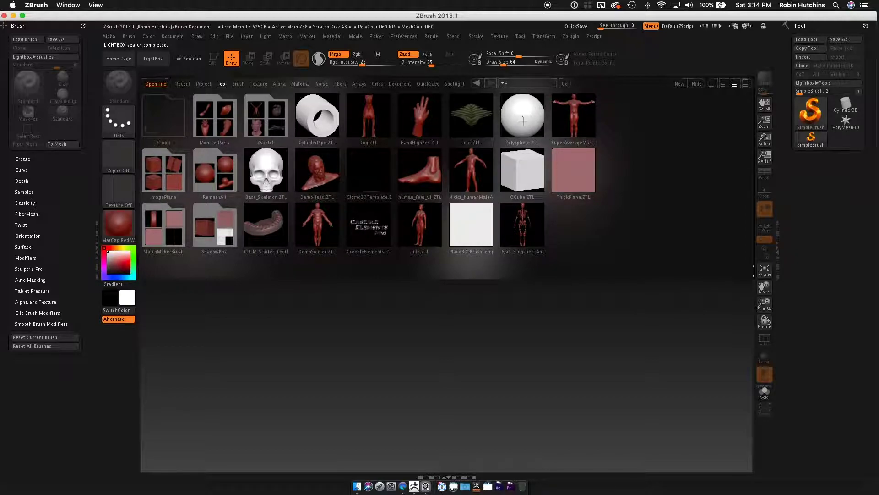
double_click(522, 121)
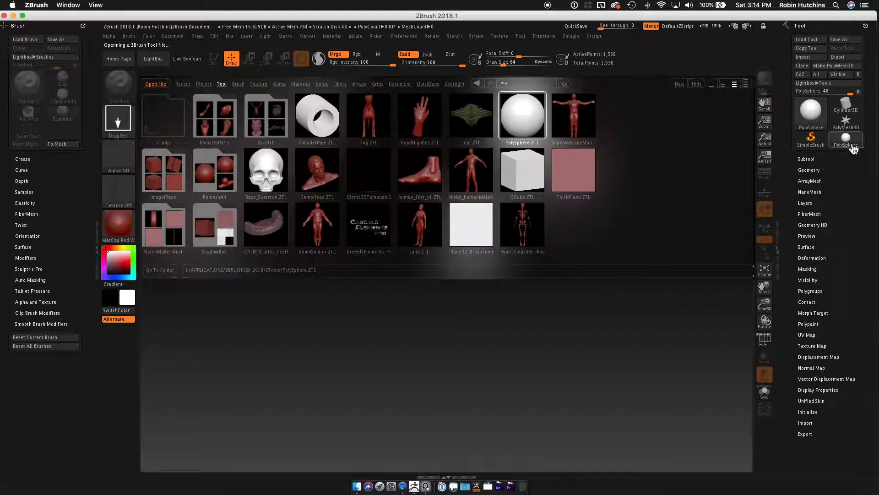
mouse_move(848, 149)
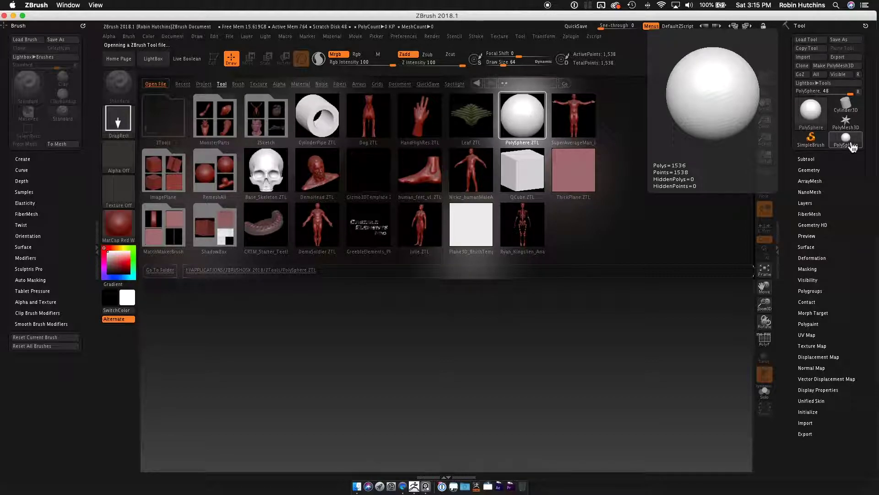
double_click(523, 123)
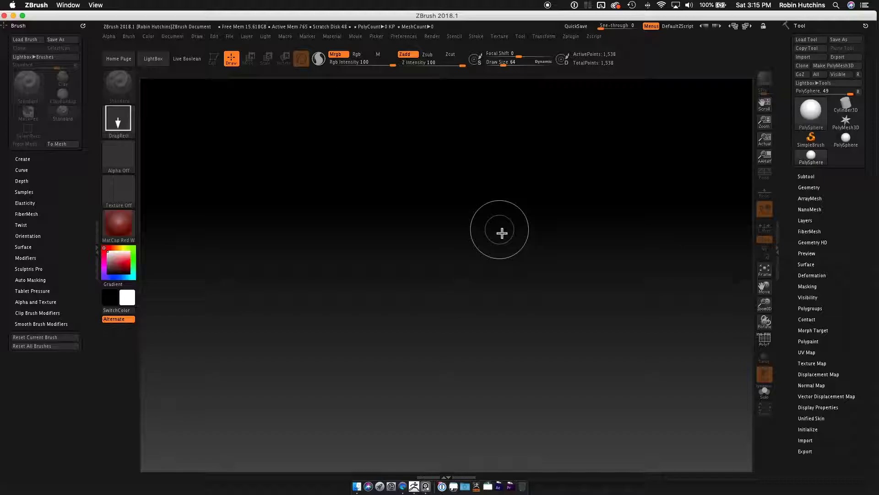
- Draw the PolySphere on the canvas in Edit mode, clear the stray copy and frame the sphere large
mouse_move(449, 228)
mouse_down()
mouse_move(453, 405)
mouse_move(463, 307)
mouse_move(459, 326)
mouse_up()
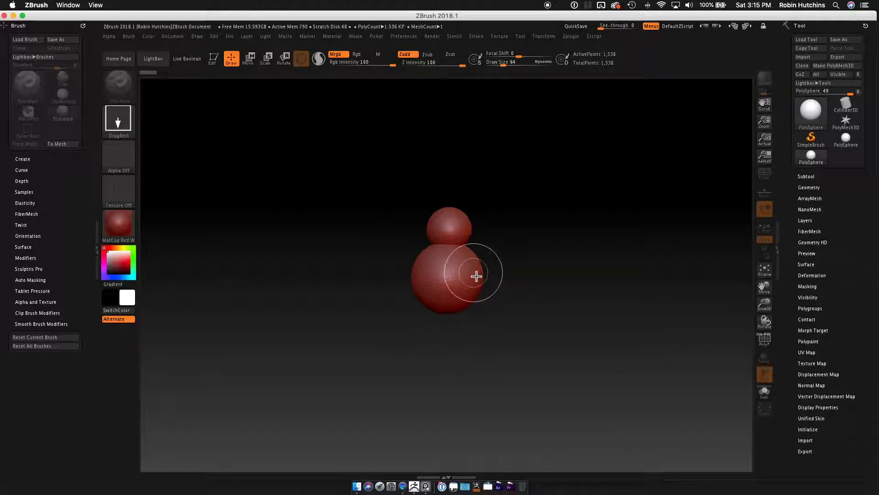
click(213, 59)
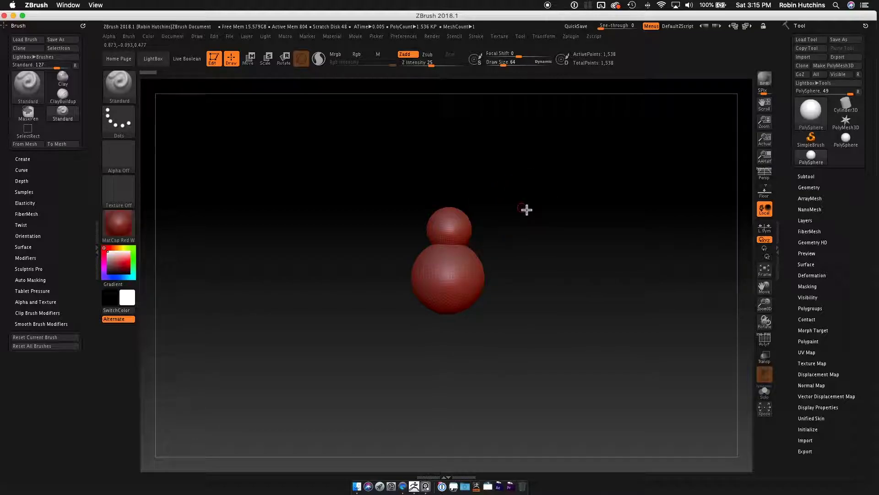
key(ctrl+z)
alt+drag(503, 279, 665, 270)
mouse_move(571, 308)
mouse_down()
mouse_move(563, 317)
mouse_move(558, 302)
mouse_move(564, 308)
mouse_move(571, 294)
mouse_move(586, 302)
mouse_move(575, 290)
mouse_move(563, 302)
mouse_move(567, 312)
mouse_move(559, 304)
mouse_move(541, 310)
mouse_move(527, 293)
mouse_up()
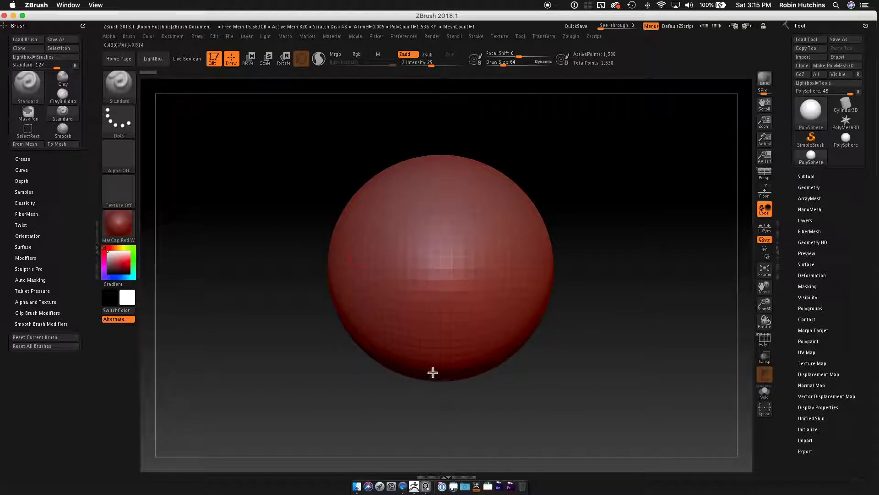
alt+right_drag(537, 267, 541, 263)
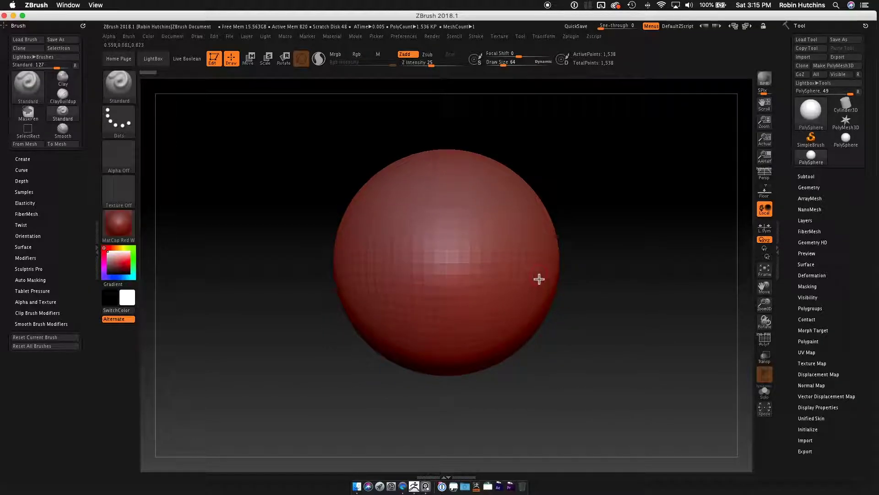
- Subdivide the sphere up to subdivision level 3 and show its geometry settings
key(ctrl)
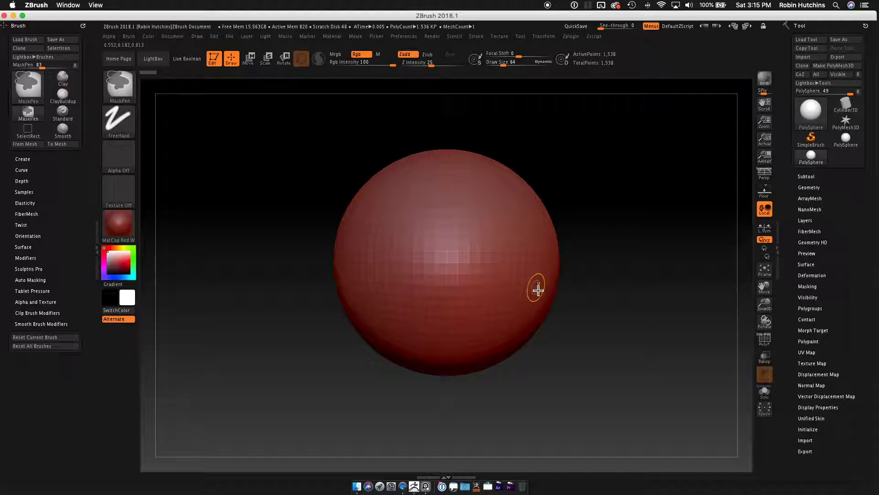
key(ctrl+d)
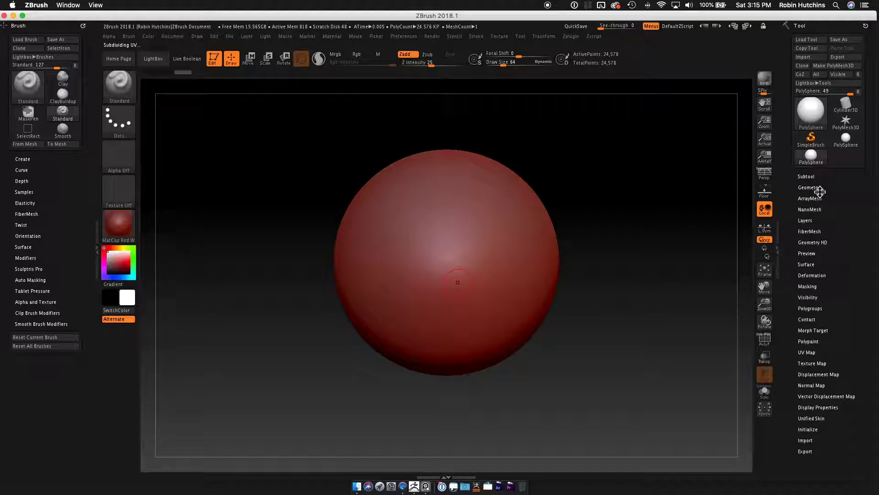
click(820, 192)
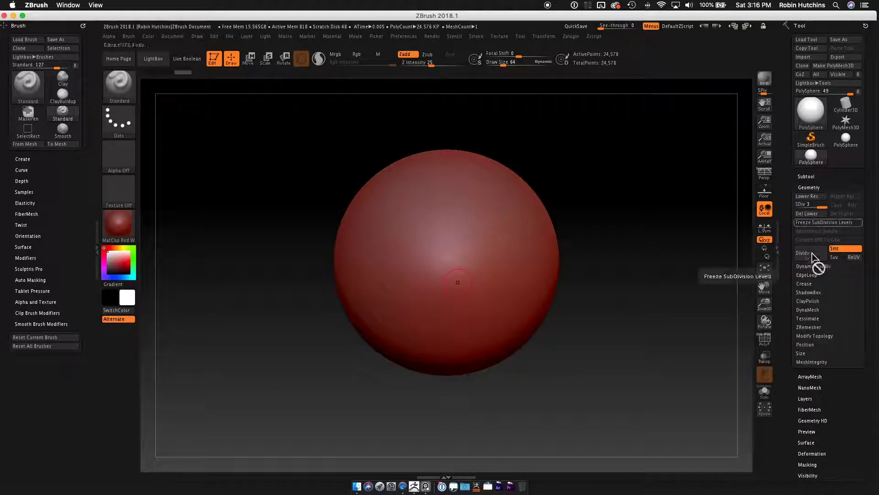
- Convert the sphere to a DynaMesh at resolution 64 without freezing its subdivision levels
click(819, 310)
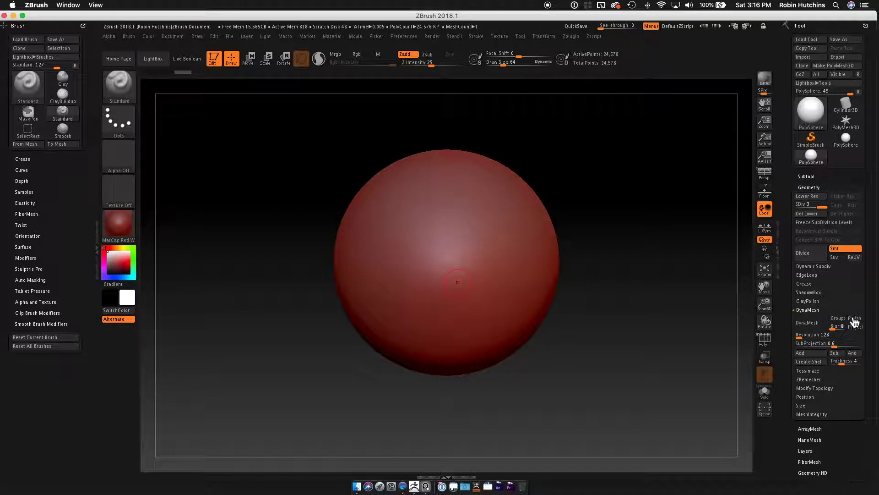
text(1320)
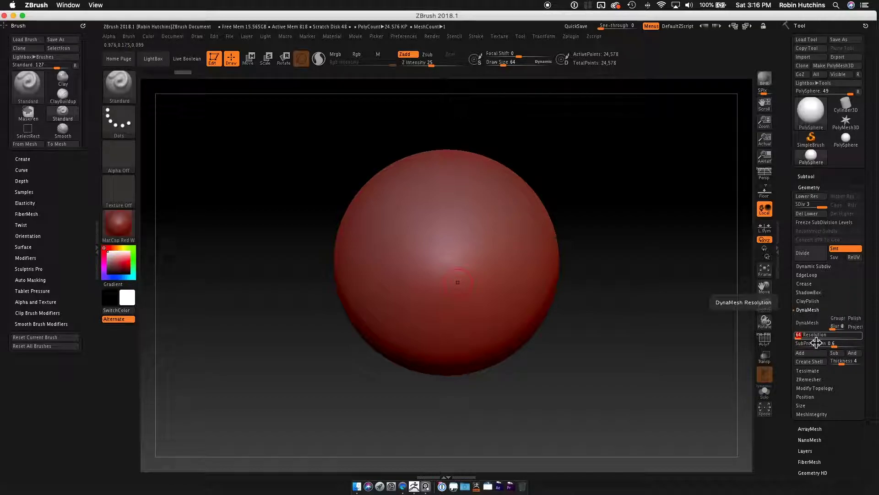
click(808, 322)
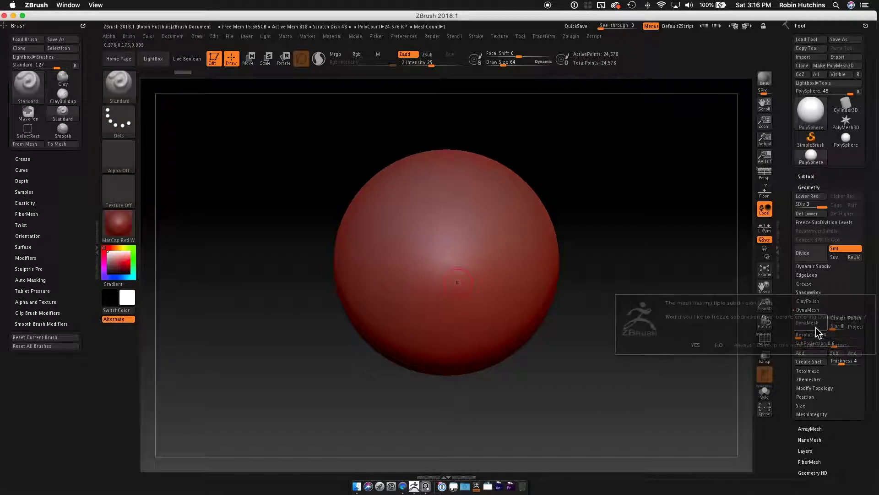
click(718, 347)
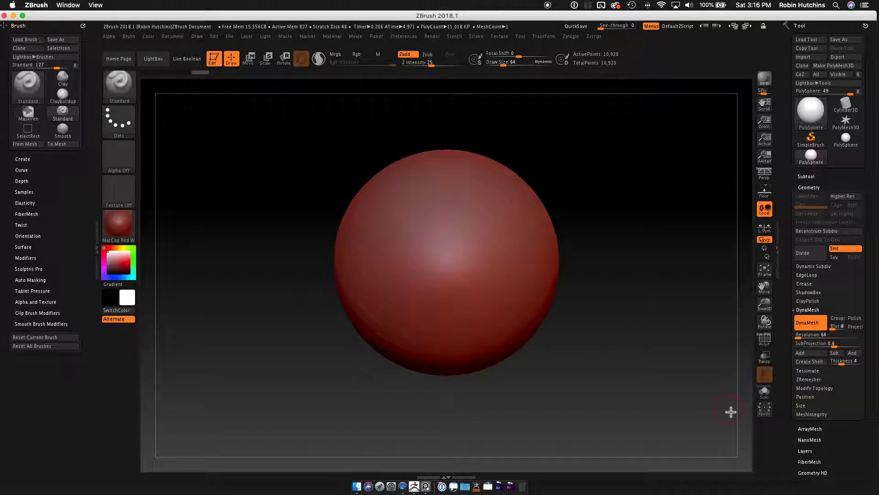
click(776, 341)
click(777, 342)
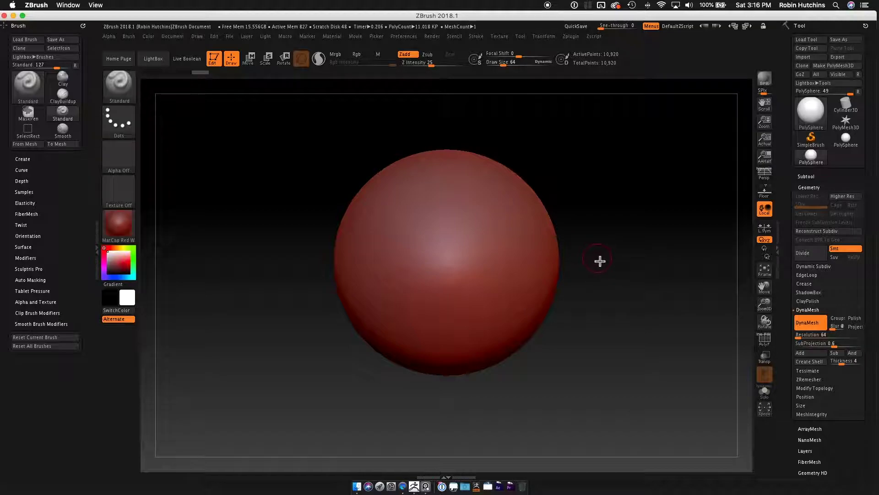
- Dock the Texture palette in place of the Brush palette with Image Plane expanded, and set See-through to 69
click(84, 26)
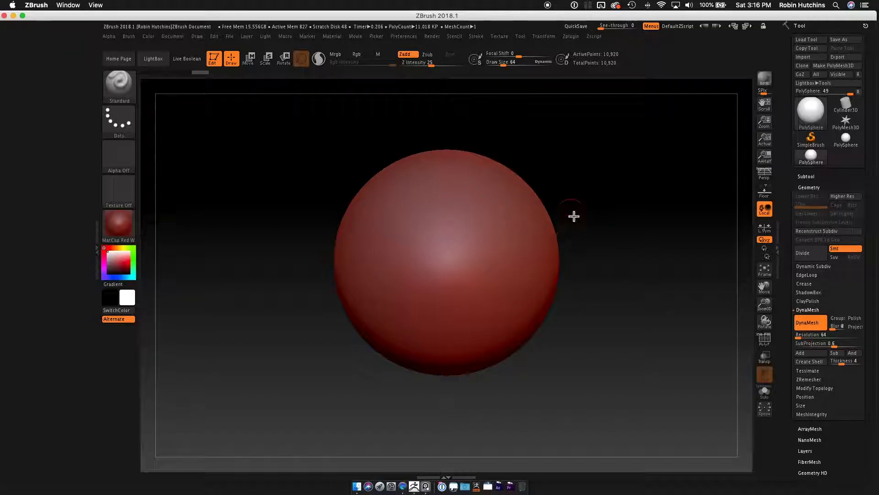
click(503, 37)
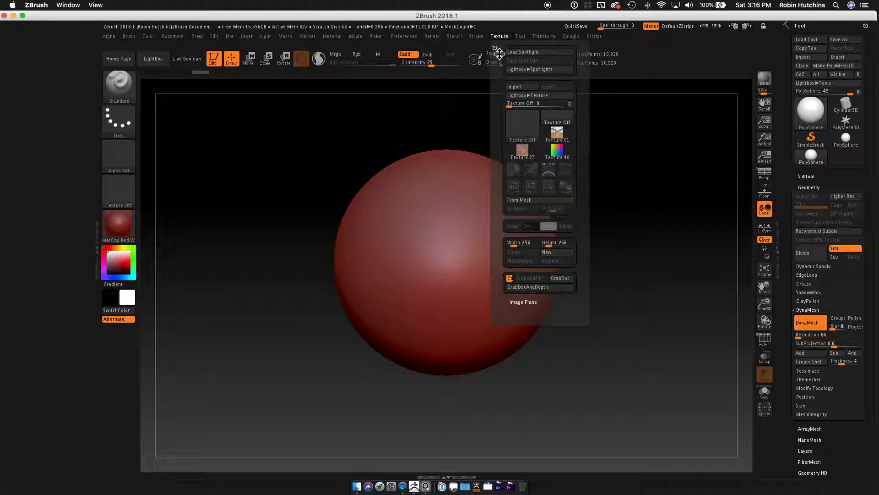
drag(498, 52, 19, 55)
mouse_move(57, 151)
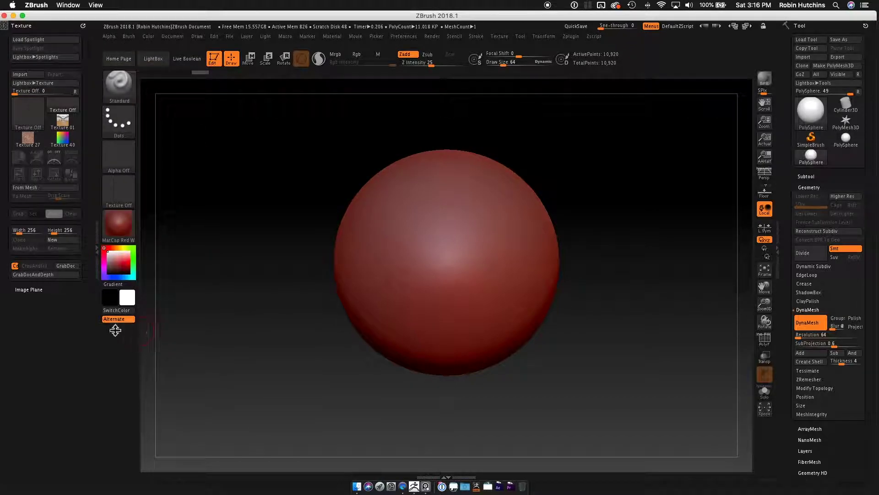
click(42, 298)
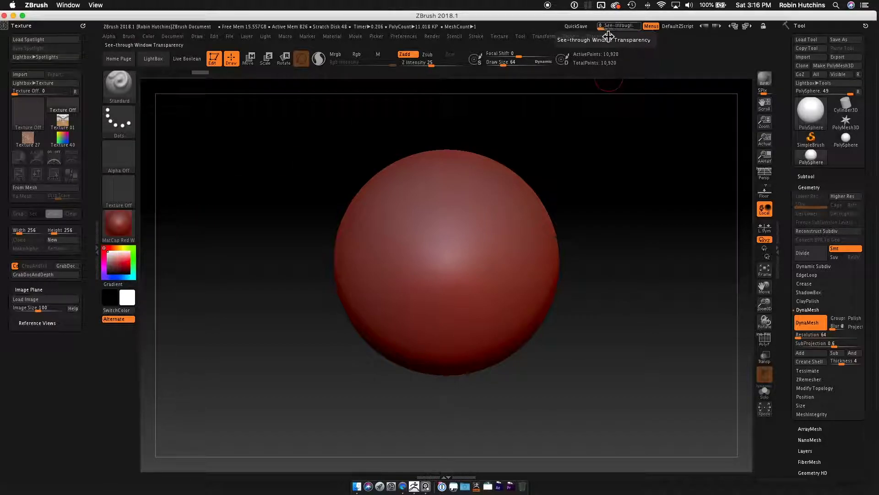
drag(605, 31, 628, 27)
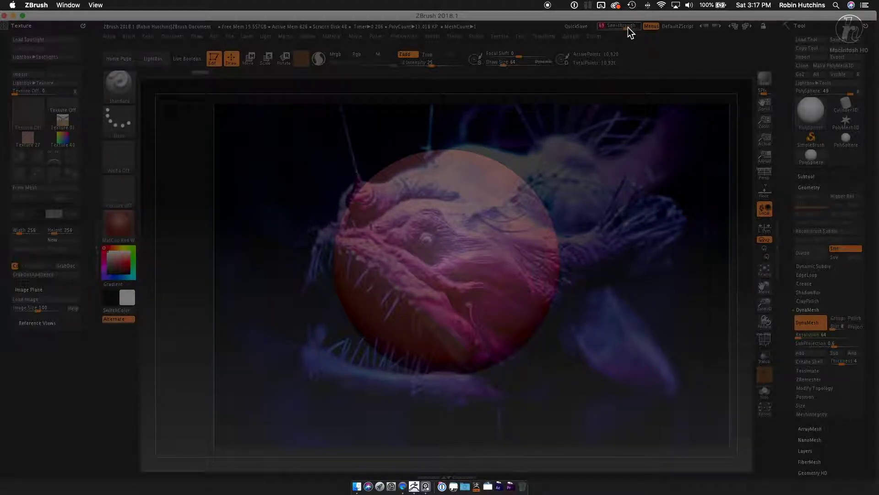
- Expand the reference views, turn on the floor grid and switch to the Cust1 view
click(44, 326)
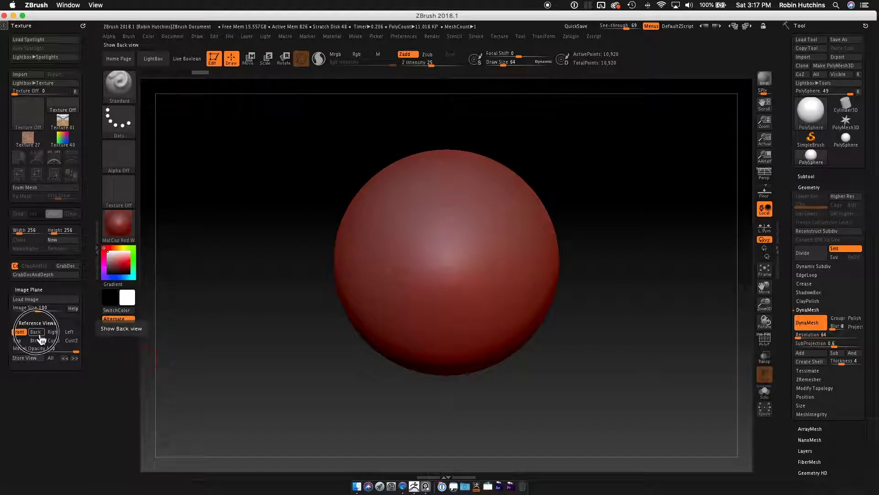
click(40, 337)
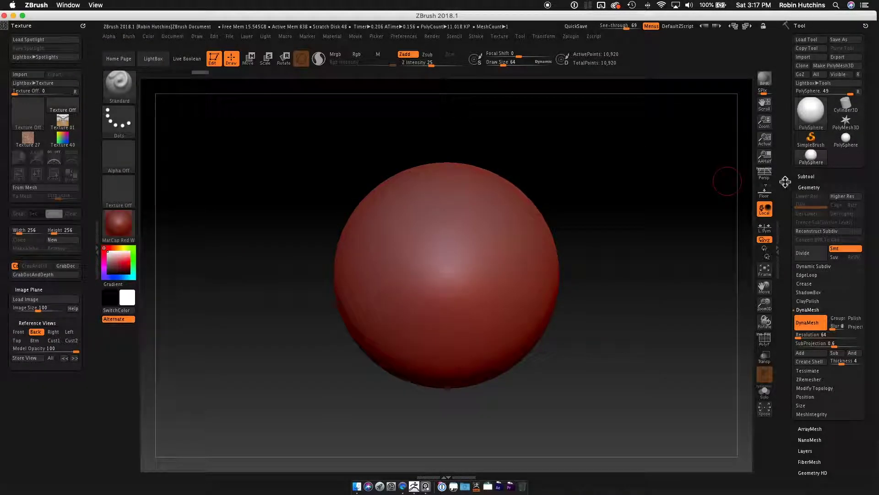
click(764, 191)
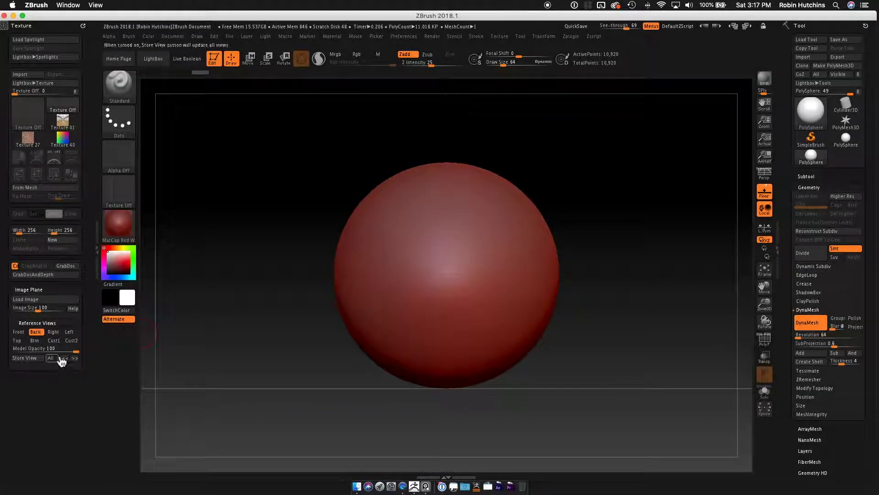
click(54, 331)
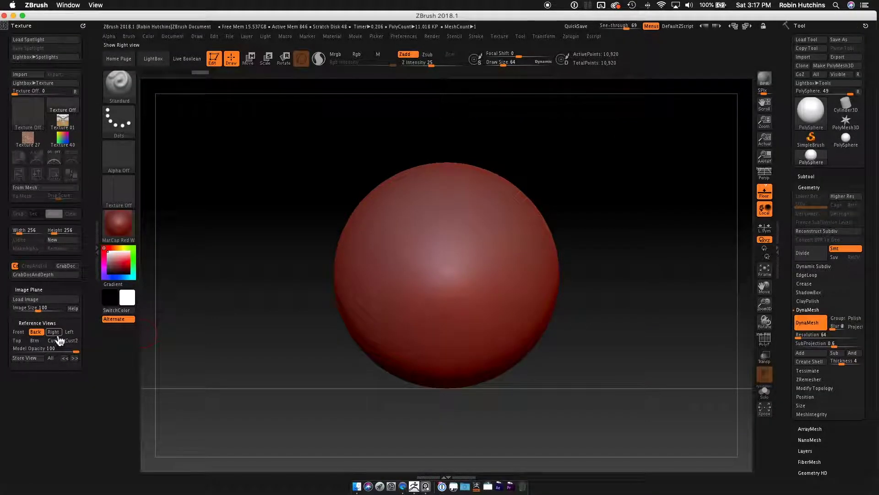
click(69, 331)
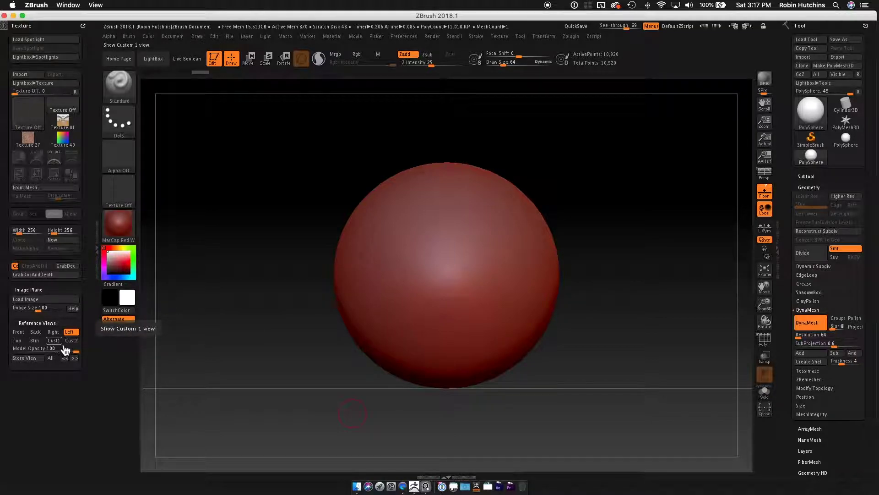
click(61, 344)
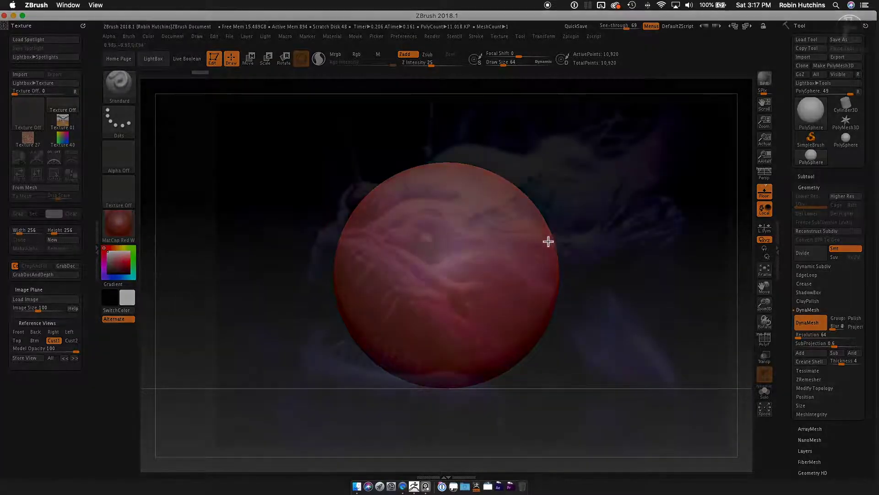
- Set See-through to 43 and line up the sphere with the anglerfish's head in the Cust1 view
drag(557, 262, 536, 265)
mouse_move(614, 26)
mouse_down()
mouse_move(632, 27)
mouse_move(618, 29)
mouse_up()
drag(573, 134, 562, 311)
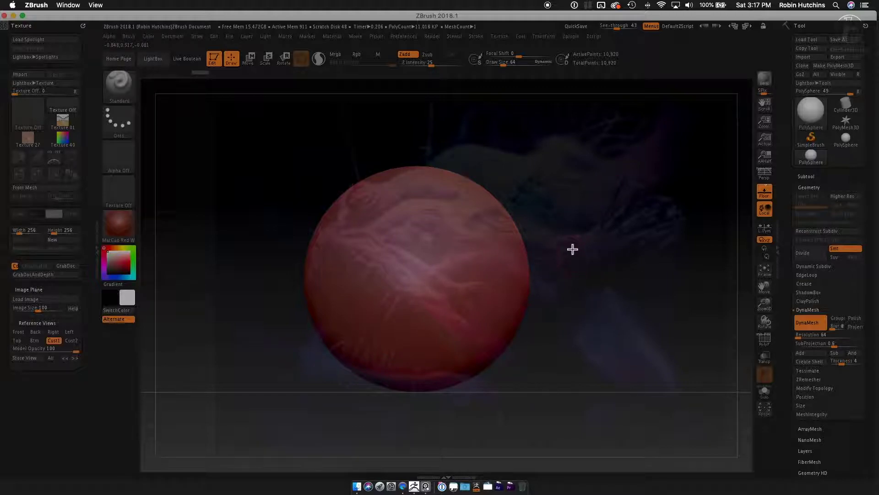
drag(563, 228, 534, 354)
right_click(532, 354)
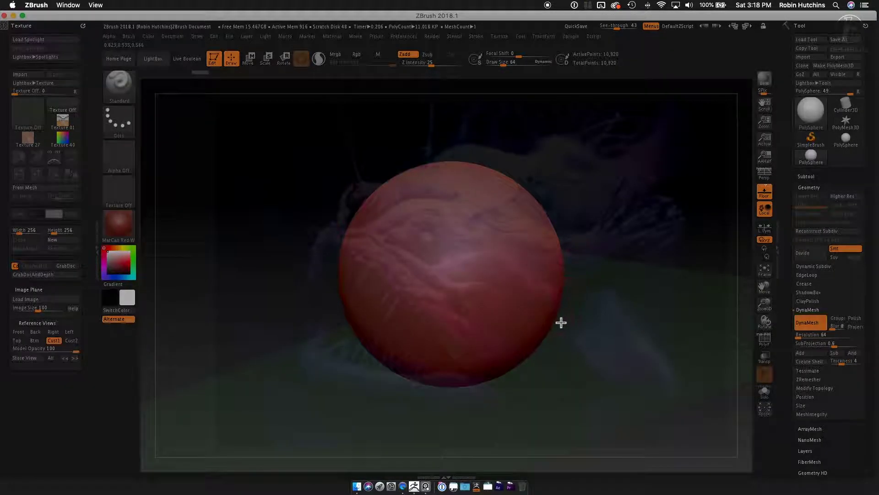
drag(559, 321, 562, 314)
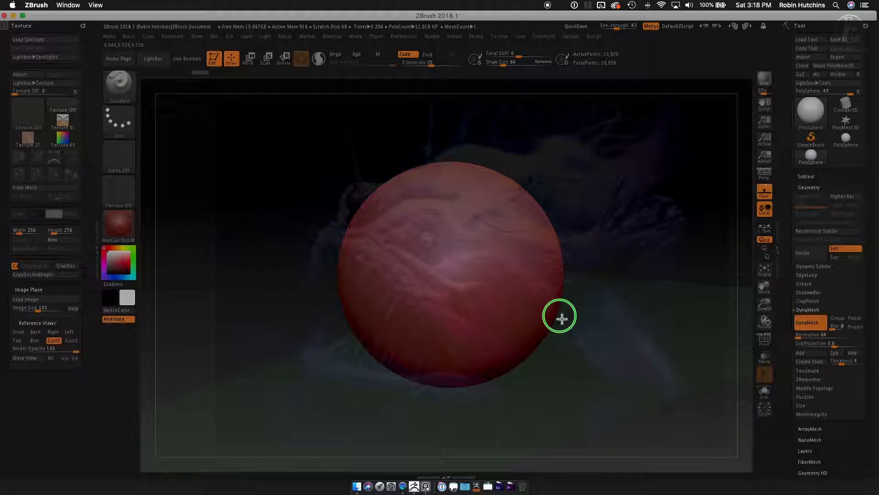
drag(240, 389, 242, 391)
drag(612, 293, 546, 309)
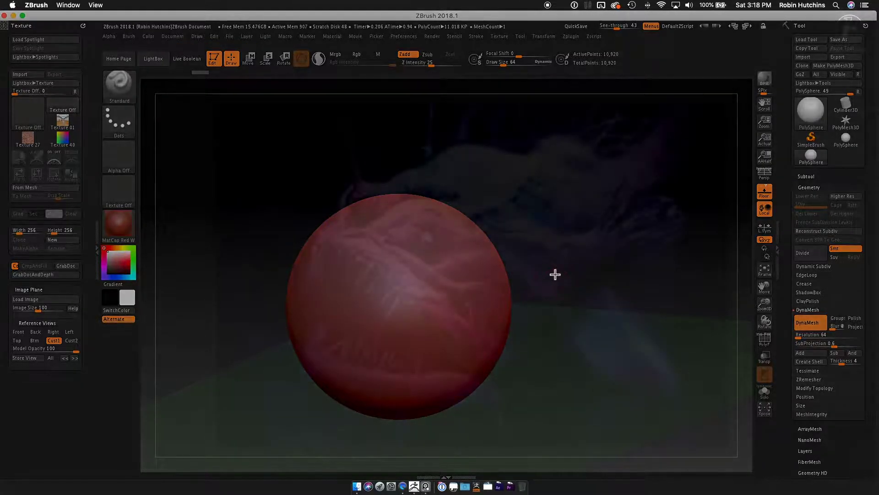
- Move the sphere away from the reference and recall the Cust1 view to check the alignment
alt+drag(561, 279, 668, 220)
right_click(657, 238)
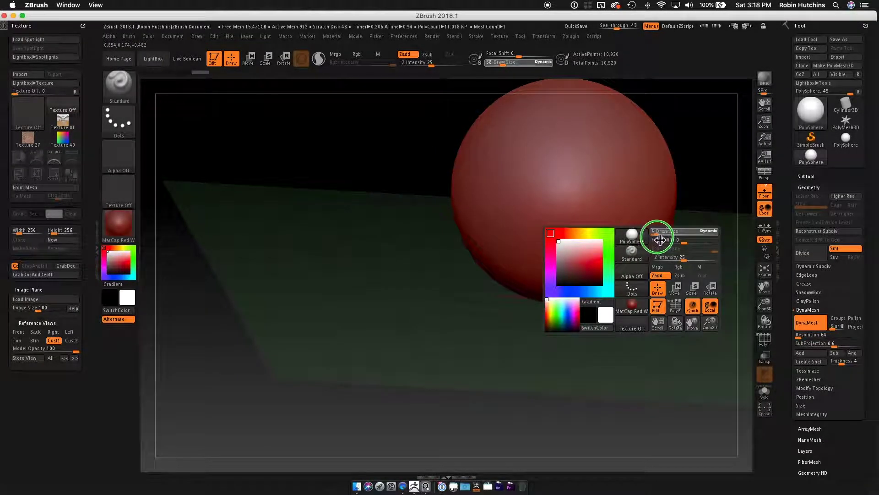
mouse_move(703, 182)
alt+mouse_down()
mouse_move(686, 208)
mouse_move(679, 204)
alt+mouse_up()
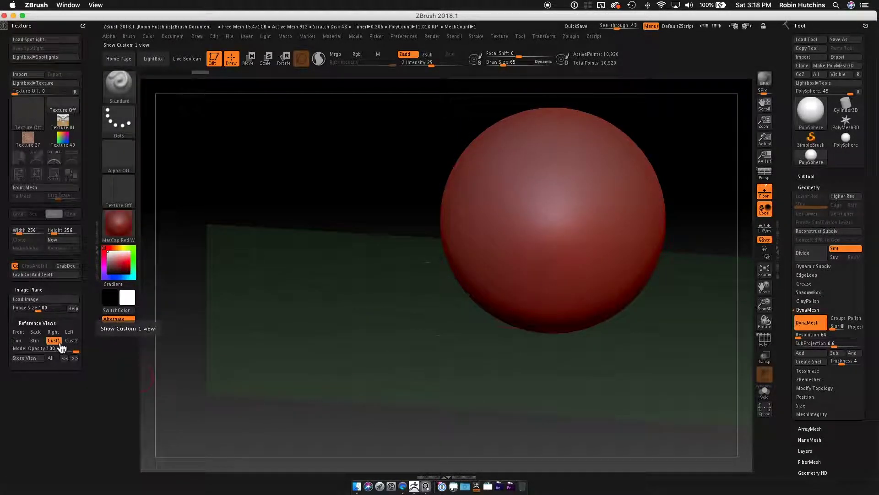
click(55, 341)
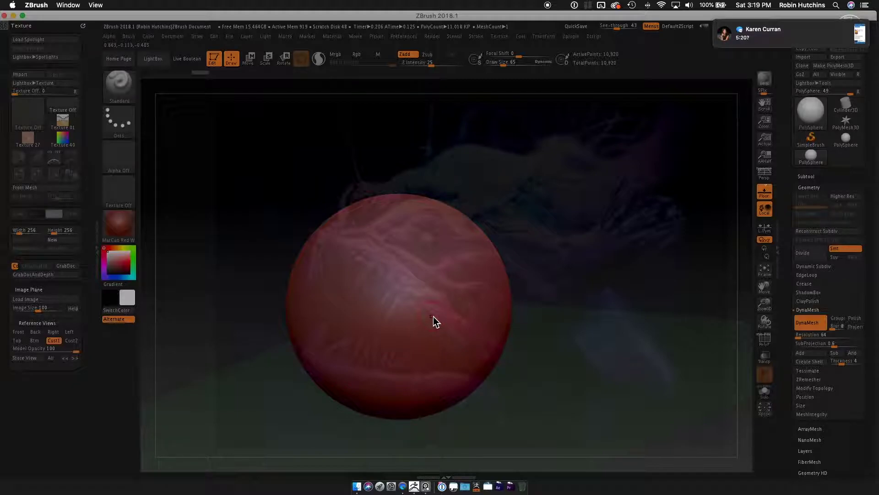
- Select the ClayBuildup brush and set its Draw Size to 119
key(b)
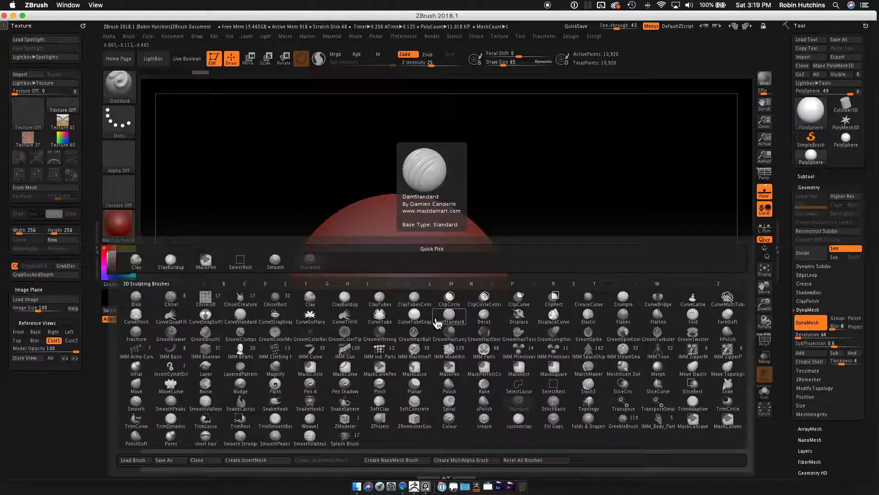
key(c)
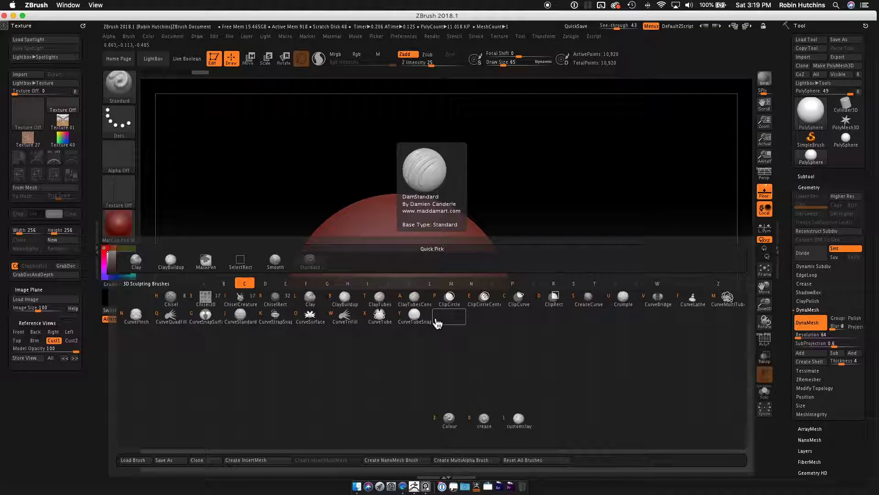
key(b)
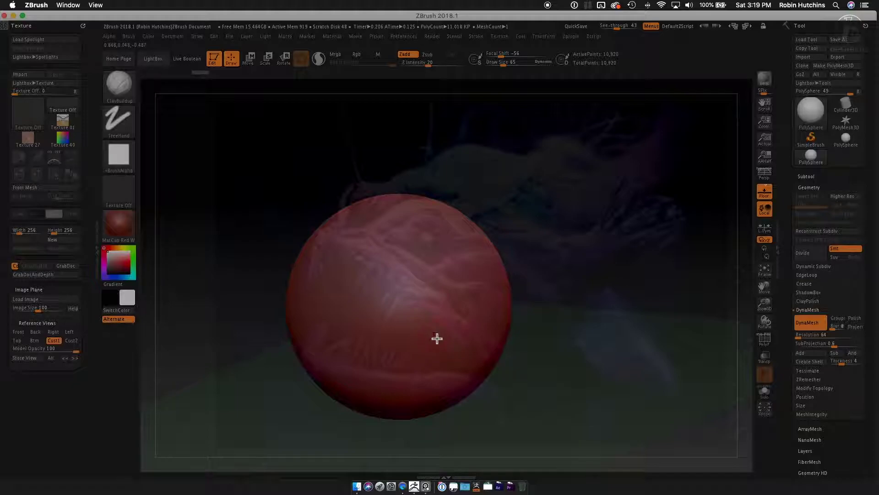
key(s)
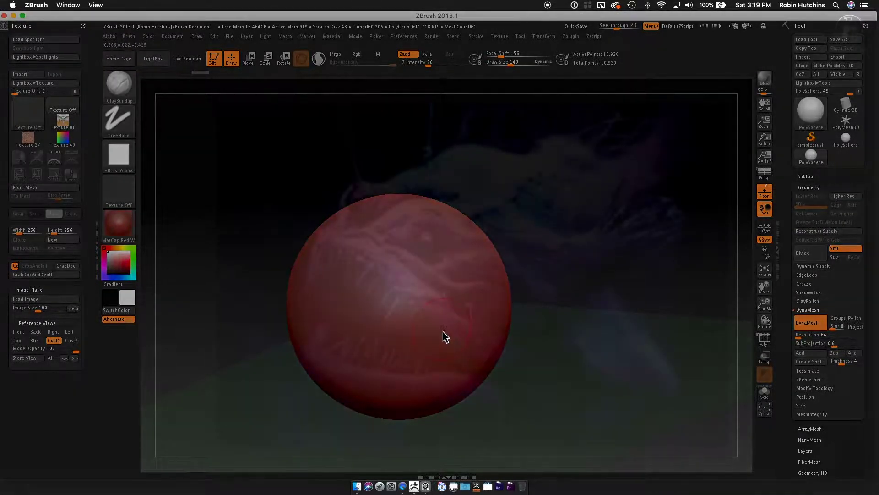
key(s)
key(s)
- Carve the open mouth cavity into the sphere along the reference's jaw line and remesh the DynaMesh
drag(372, 322, 370, 325)
mouse_move(328, 300)
mouse_down()
mouse_move(337, 334)
mouse_move(357, 304)
mouse_move(397, 355)
mouse_up()
mouse_move(328, 275)
mouse_down()
mouse_move(403, 320)
mouse_move(430, 357)
mouse_move(328, 344)
mouse_move(323, 288)
mouse_move(406, 343)
mouse_move(393, 324)
mouse_move(331, 287)
mouse_move(420, 338)
mouse_move(323, 301)
mouse_move(304, 316)
mouse_up()
drag(372, 332, 332, 315)
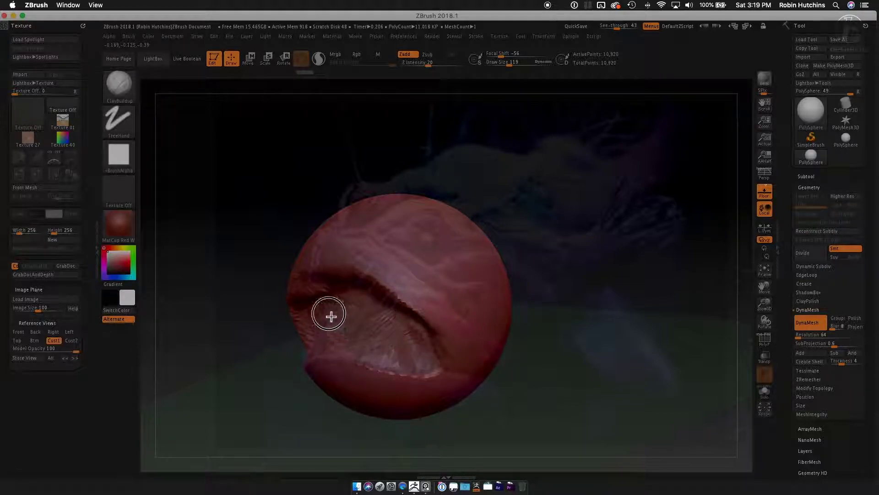
drag(413, 345, 428, 358)
ctrl+drag(224, 165, 252, 192)
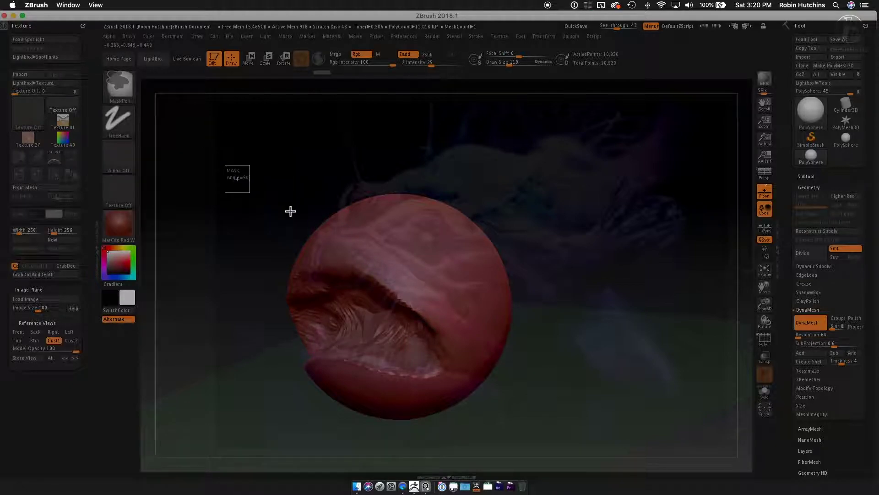
- Deepen the mouth cavity, remesh it again and return to the Cust1 view after inspecting the shape
mouse_move(368, 341)
mouse_down()
mouse_move(344, 314)
mouse_move(365, 349)
mouse_move(391, 332)
mouse_move(449, 361)
mouse_move(303, 298)
mouse_move(393, 322)
mouse_up()
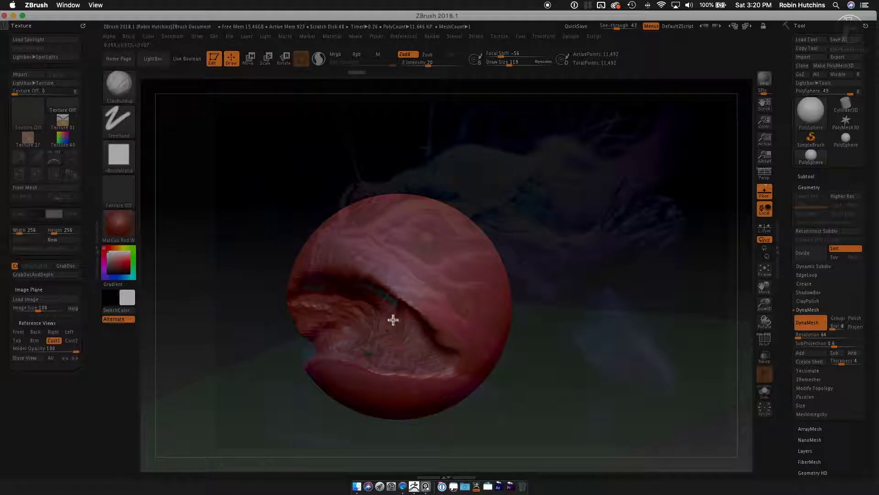
key(ctrl)
mouse_move(298, 196)
mouse_down()
mouse_move(487, 308)
mouse_move(524, 318)
mouse_move(488, 319)
mouse_move(460, 306)
mouse_move(499, 352)
mouse_move(570, 302)
mouse_move(567, 312)
mouse_move(578, 285)
mouse_up()
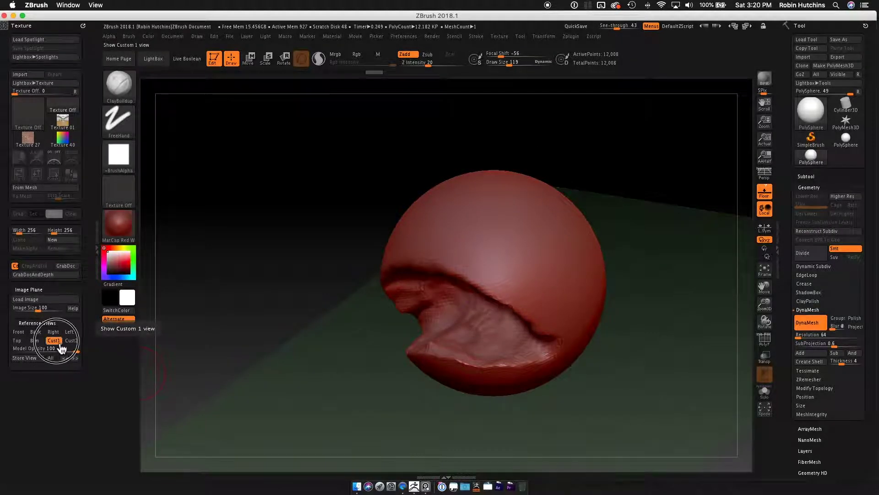
click(53, 341)
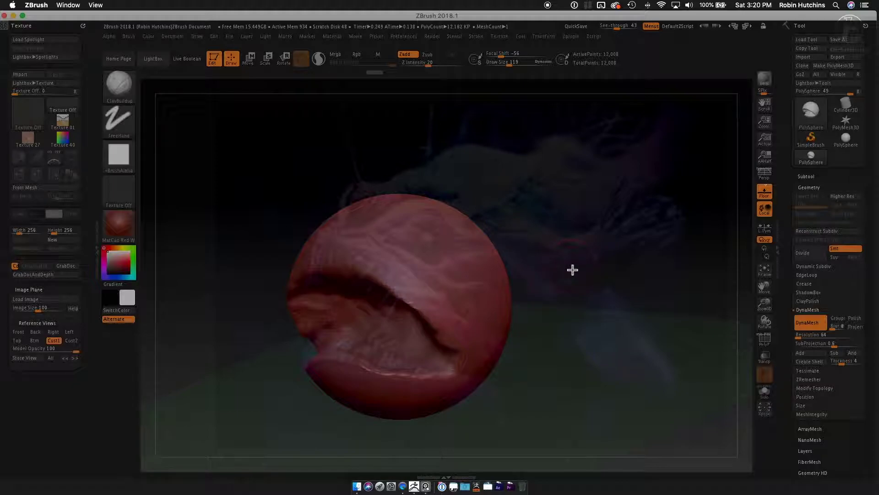
- Carve an eye socket above the mouth and build up the brow and forehead bump at Draw Size 109
key(s)
drag(569, 261, 566, 261)
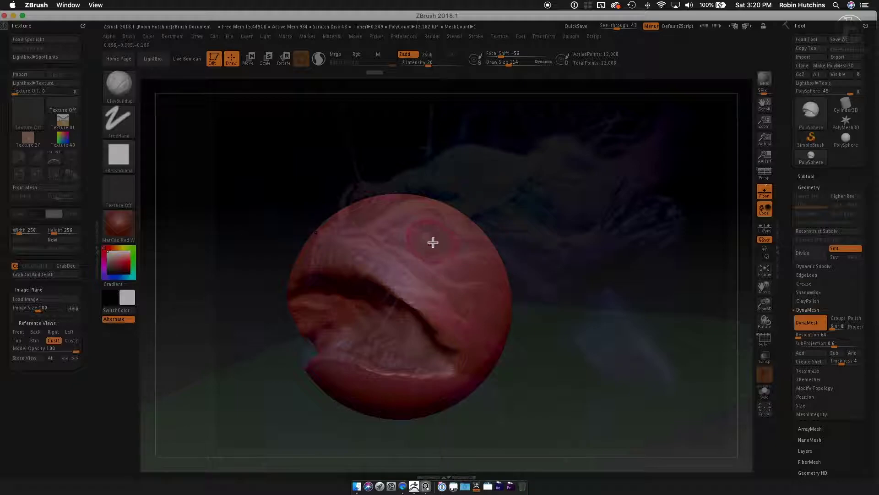
key(s)
mouse_move(437, 251)
mouse_down()
mouse_move(406, 245)
mouse_move(424, 245)
mouse_move(432, 259)
mouse_move(449, 255)
mouse_move(448, 243)
mouse_move(401, 245)
mouse_move(442, 241)
mouse_move(422, 249)
mouse_move(434, 251)
mouse_move(444, 222)
mouse_up()
key(s)
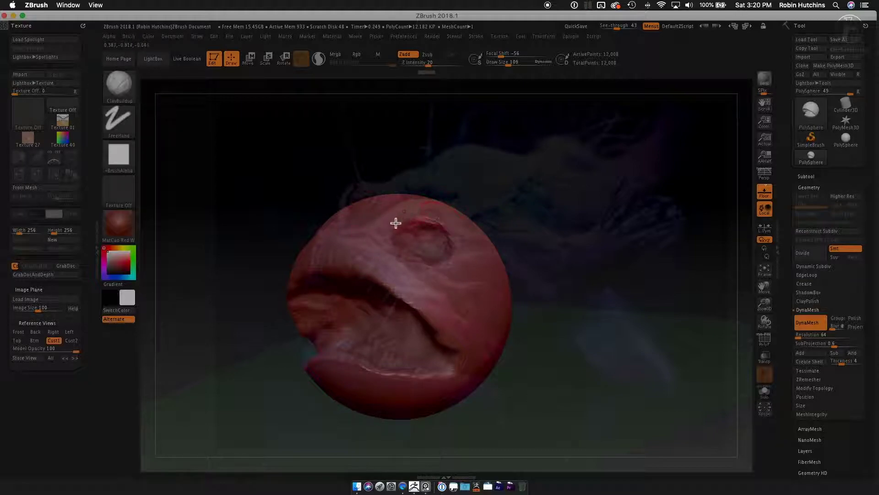
drag(384, 227, 441, 213)
mouse_move(381, 231)
mouse_down()
mouse_move(412, 210)
mouse_move(394, 212)
mouse_move(430, 208)
mouse_move(524, 251)
mouse_move(556, 241)
mouse_move(527, 253)
mouse_move(504, 245)
mouse_move(495, 227)
mouse_move(515, 247)
mouse_move(496, 242)
mouse_move(498, 220)
mouse_move(506, 236)
mouse_up()
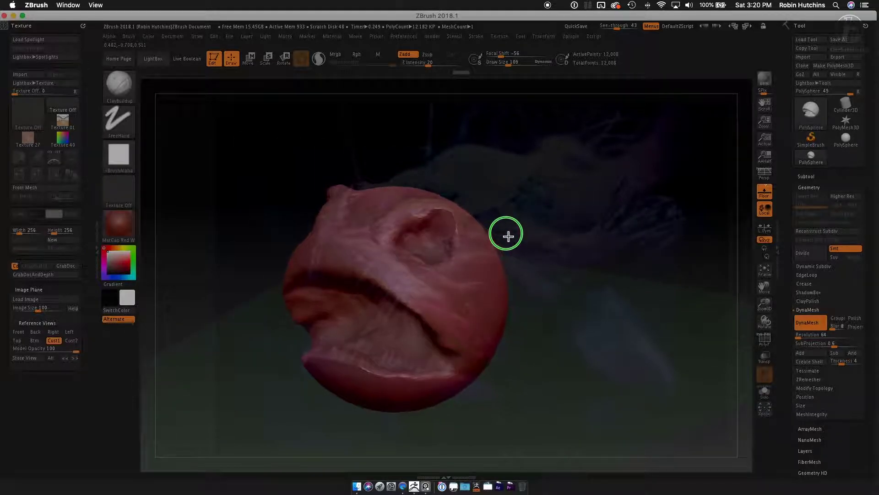
- Return to the Cust1 view and raise the see-through to compare the head with the anglerfish reference
click(63, 343)
click(54, 341)
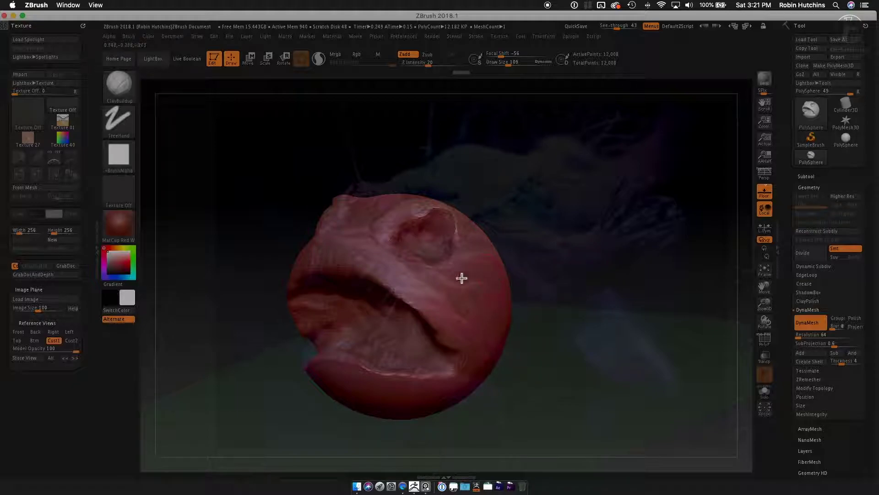
drag(618, 28, 630, 32)
drag(629, 31, 626, 30)
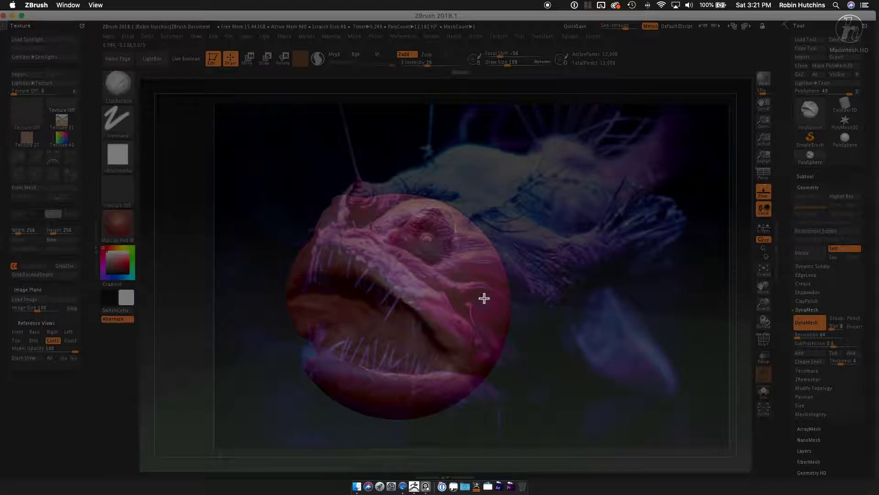
- Select the Move brush and set its Draw Size to 201
click(119, 95)
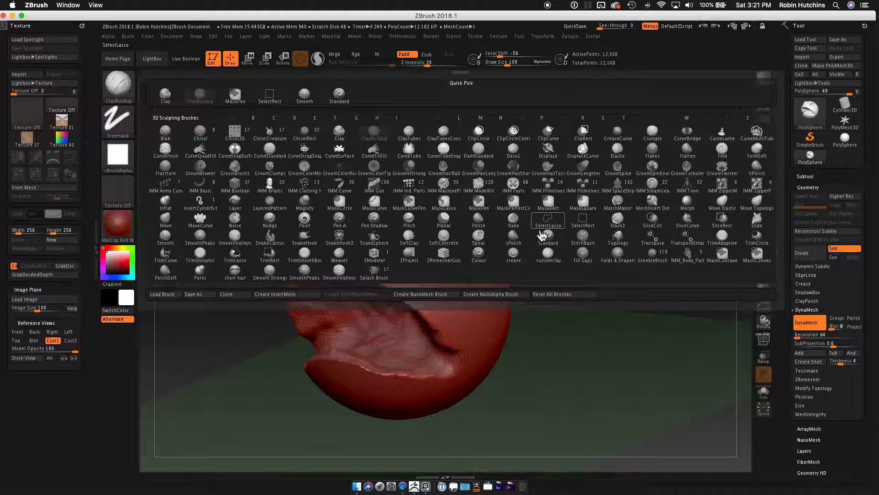
key(m)
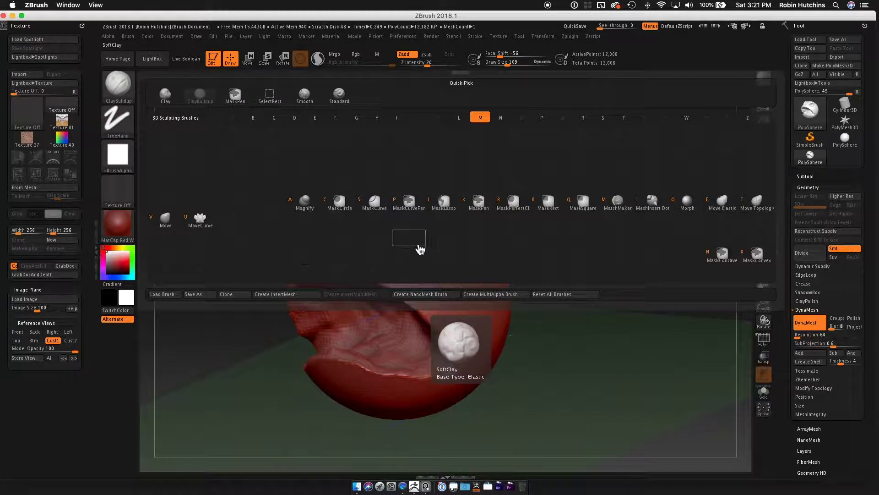
click(165, 218)
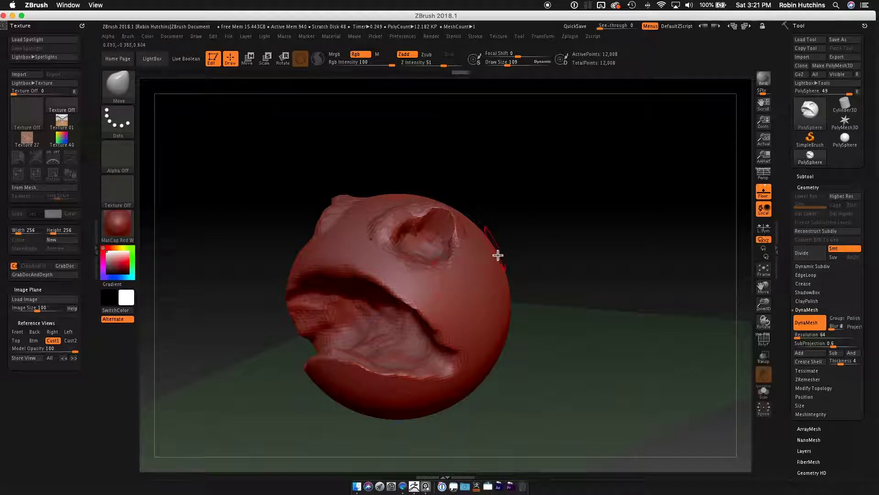
key(s)
drag(525, 244, 531, 244)
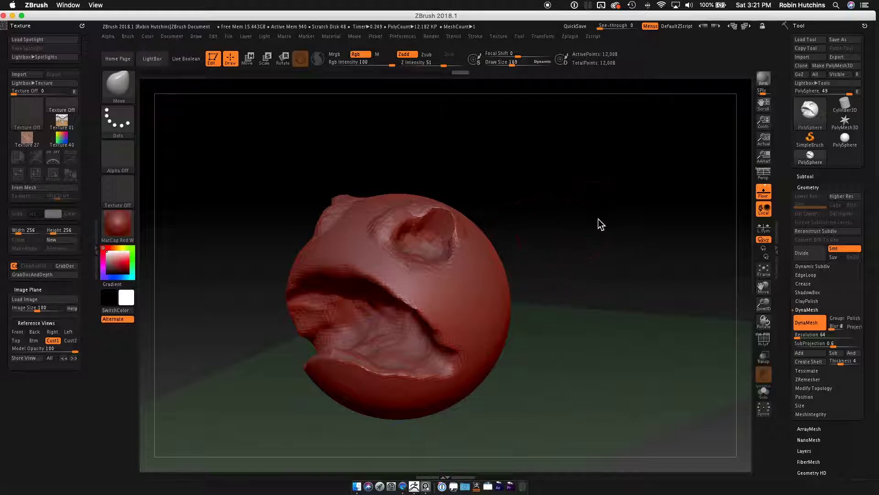
key(s)
drag(549, 238, 553, 230)
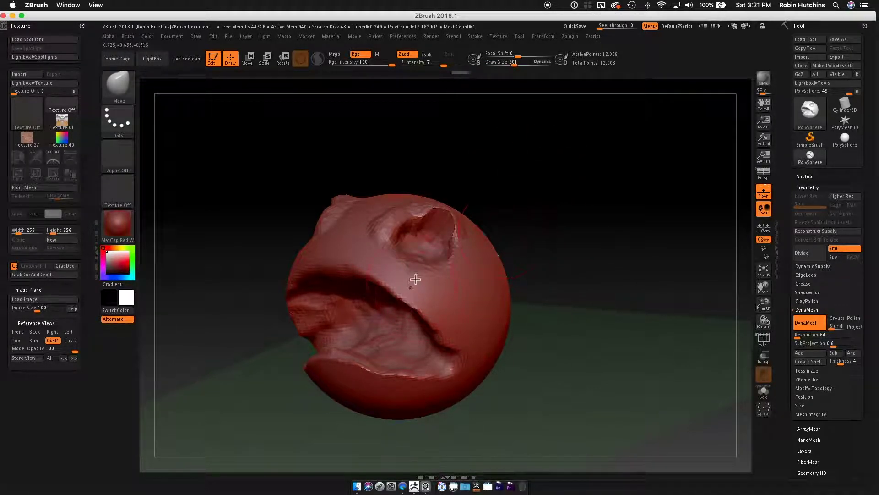
- Set see-through to 69, restore the Cust1 view and reshape the head's front and back profile to match the reference
drag(604, 27, 625, 29)
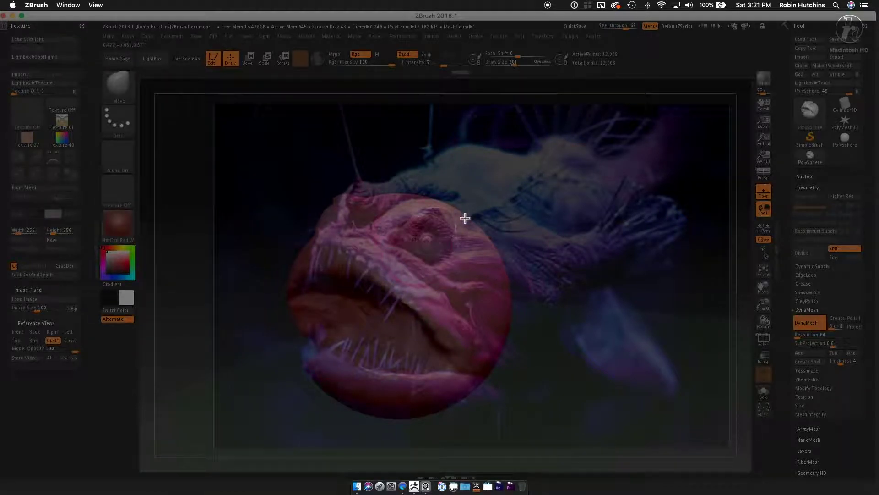
click(56, 341)
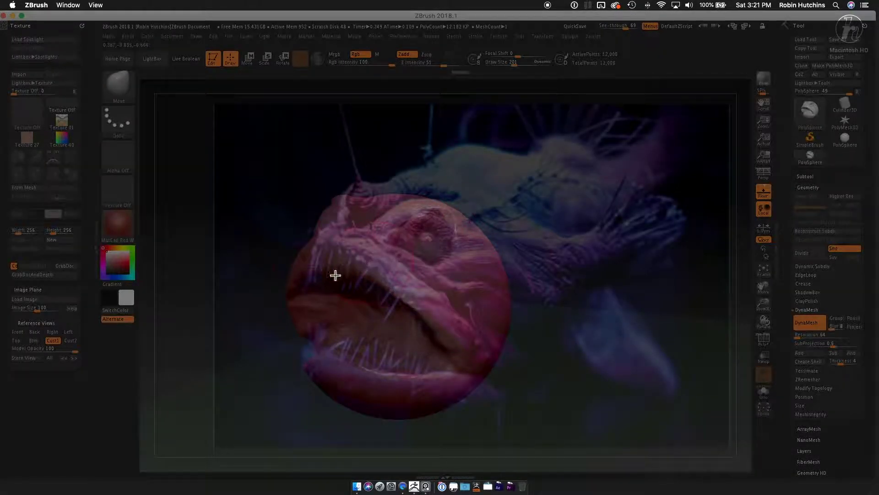
key(s)
drag(291, 280, 295, 279)
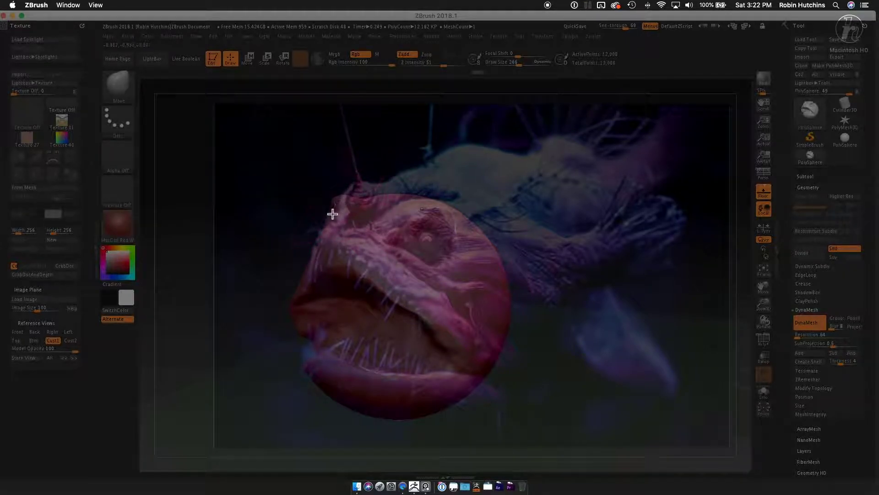
key(s)
drag(369, 166, 366, 166)
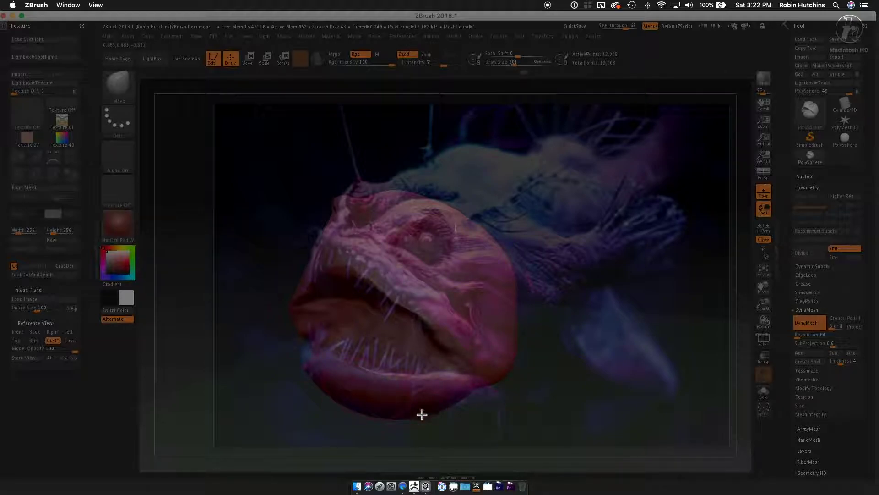
- Raise the Move brush's Draw Size to 274 and push the lower jaw's underside up to the reference outline
key(s)
drag(426, 413, 439, 417)
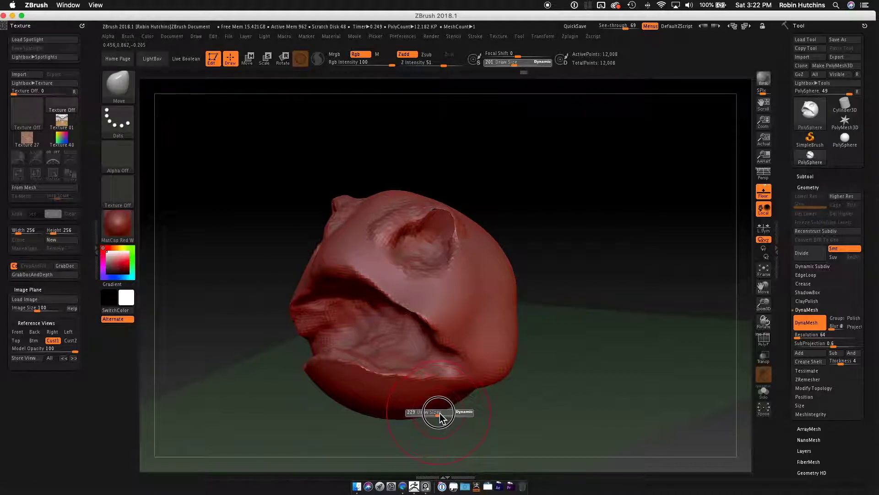
key(s)
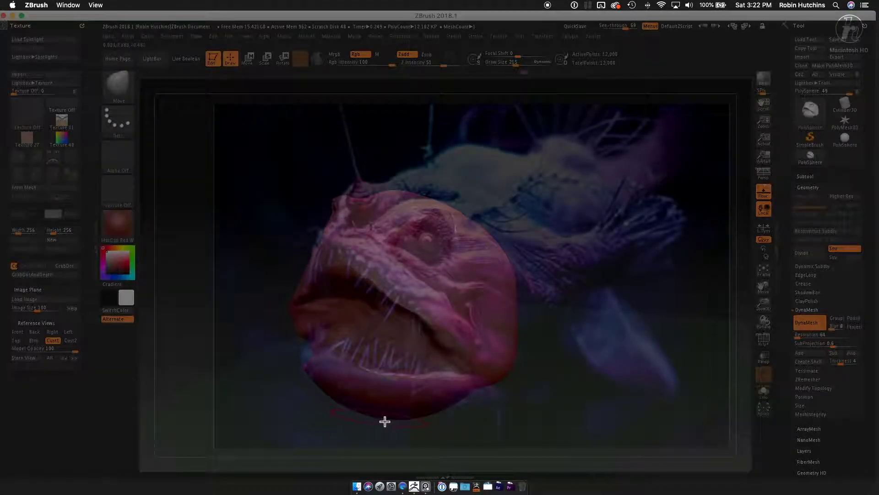
key(s)
drag(389, 418, 395, 416)
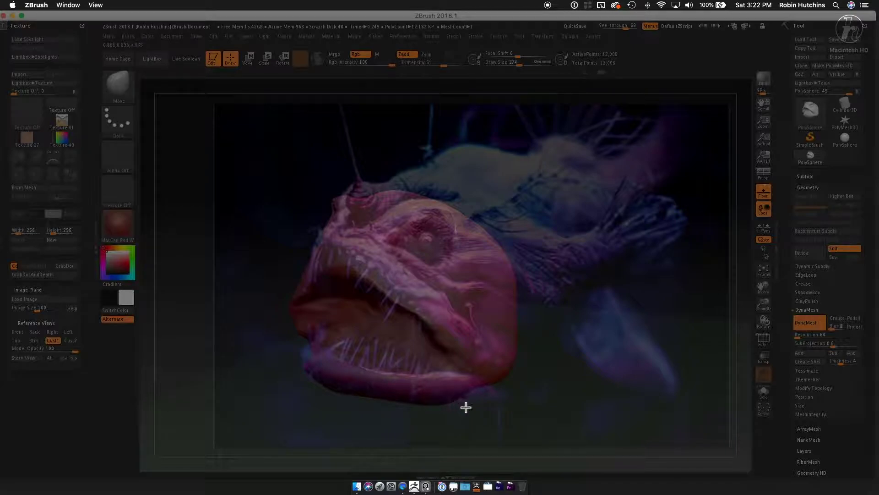
- Pull the back of the cheek outward to follow the reference and reduce the Draw Size to 225
mouse_move(513, 307)
mouse_down()
mouse_move(525, 302)
mouse_move(532, 335)
mouse_up()
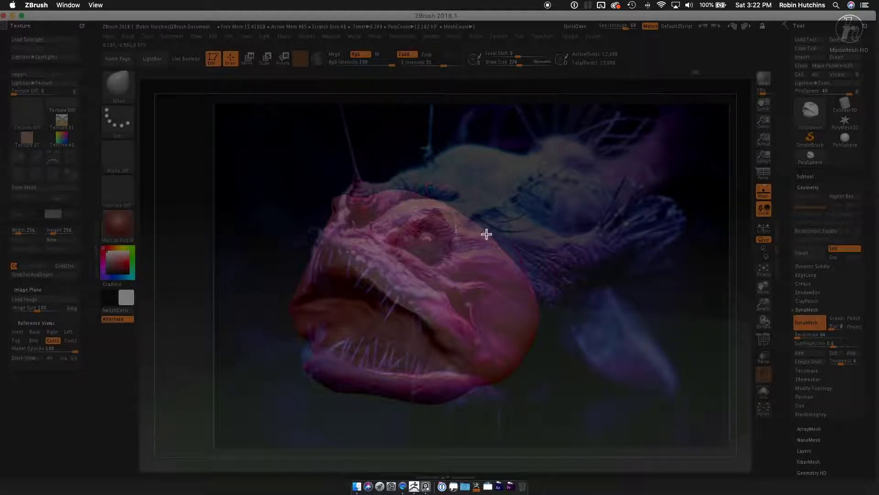
key(s)
drag(479, 212, 477, 215)
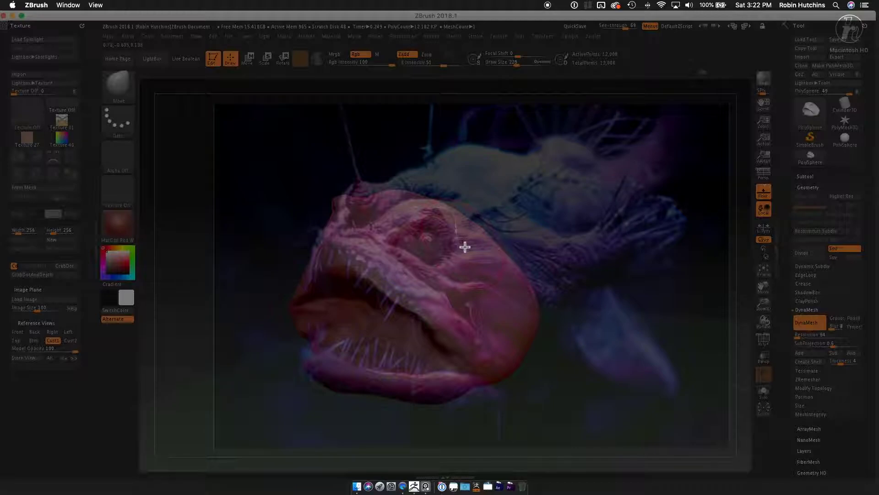
- Switch to the ClayBuildup brush and set its Draw Size to 129
key(b)
key(c)
key(b)
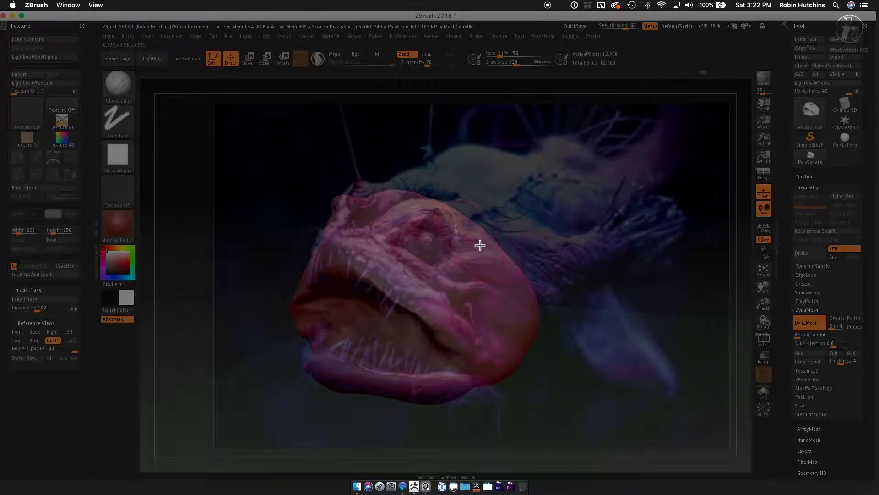
key(s)
drag(478, 240, 470, 238)
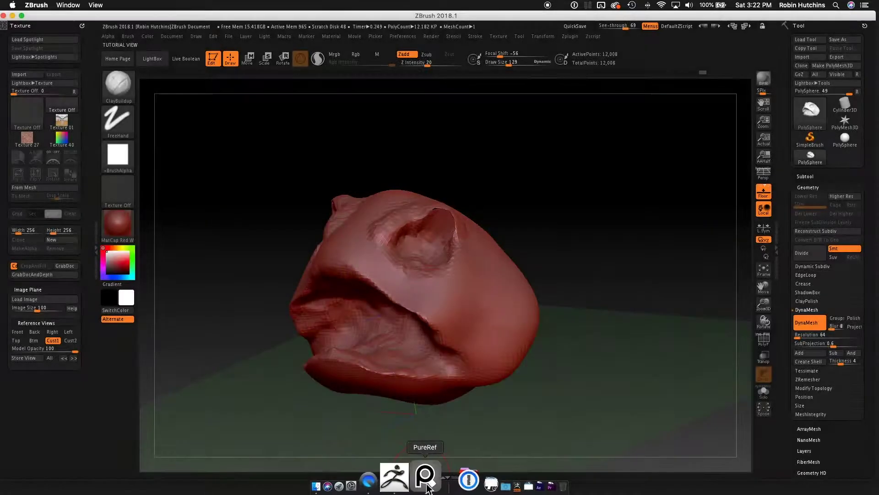
- Switch to PureRef, decline saving the reference scene and return to ZBrush
click(425, 485)
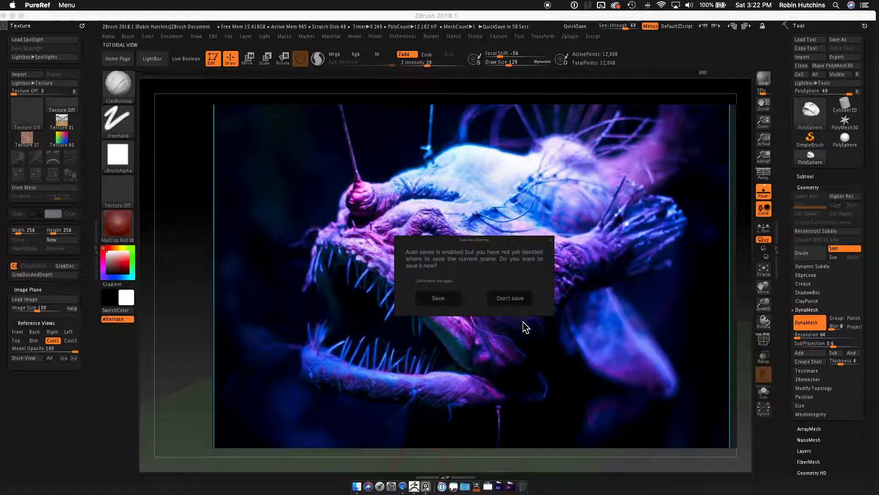
click(518, 298)
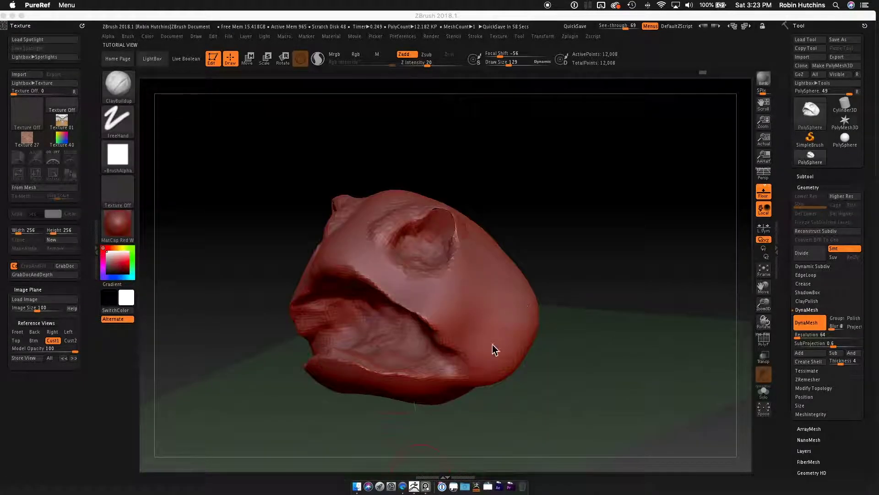
click(527, 235)
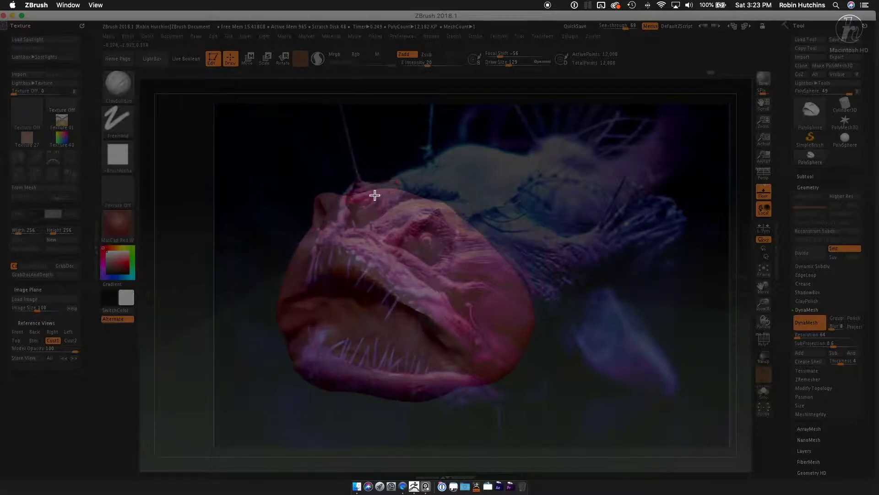
- Build up the forehead bump between the eye sockets and set see-through to 0, checking the head from several angles
mouse_move(403, 195)
mouse_down()
mouse_move(411, 193)
mouse_move(407, 209)
mouse_move(443, 190)
mouse_move(437, 198)
mouse_move(487, 202)
mouse_move(506, 216)
mouse_move(394, 177)
mouse_up()
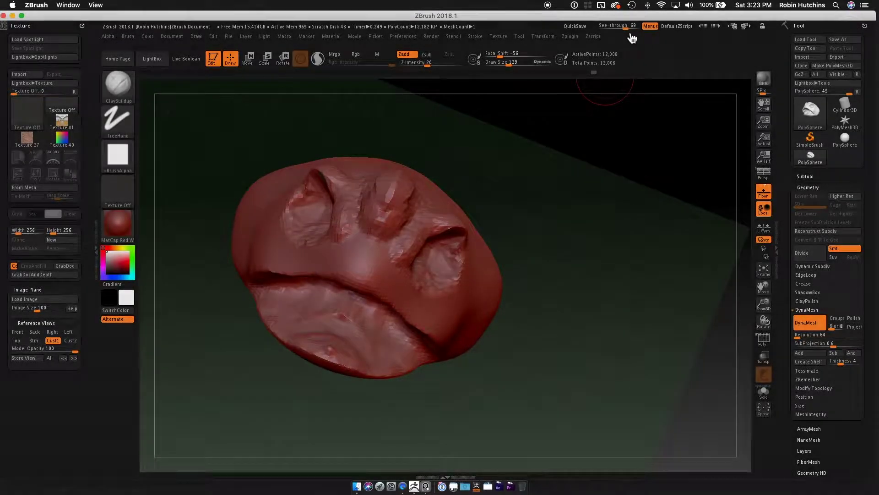
drag(626, 29, 590, 37)
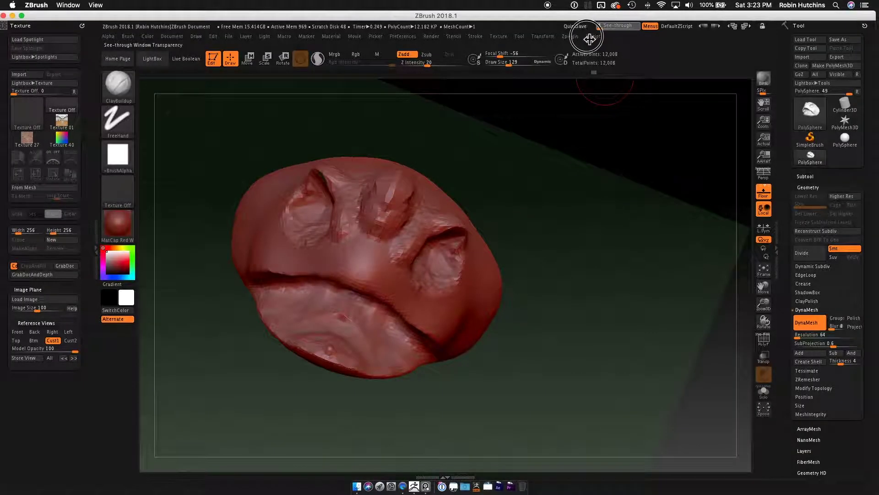
drag(531, 328, 402, 257)
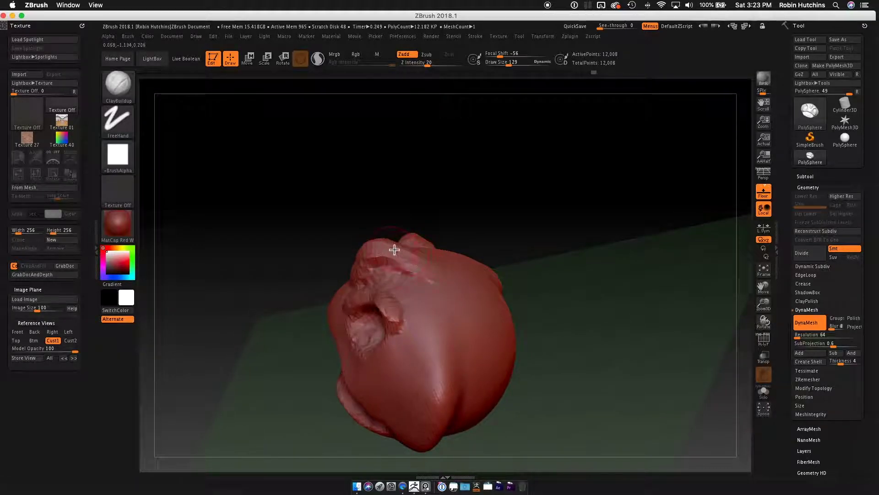
mouse_move(464, 286)
mouse_down()
mouse_move(536, 277)
mouse_move(471, 279)
mouse_move(458, 293)
mouse_up()
drag(437, 325, 409, 278)
drag(473, 316, 544, 321)
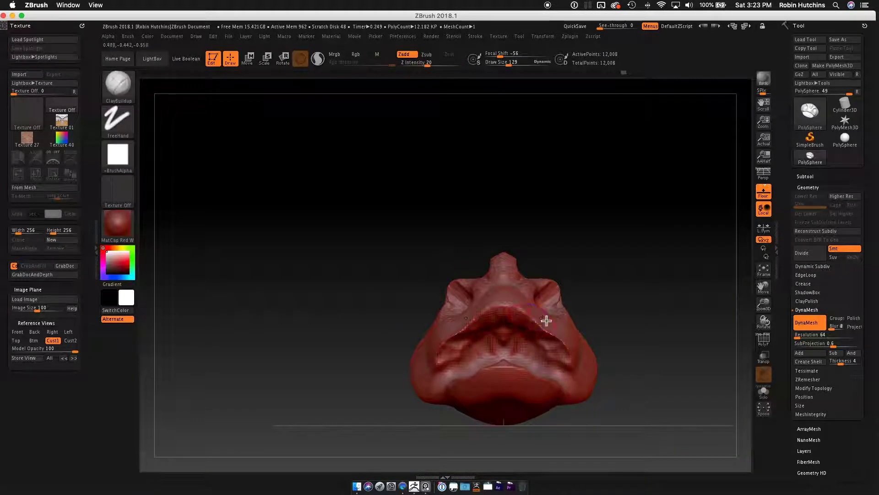
drag(553, 265, 517, 270)
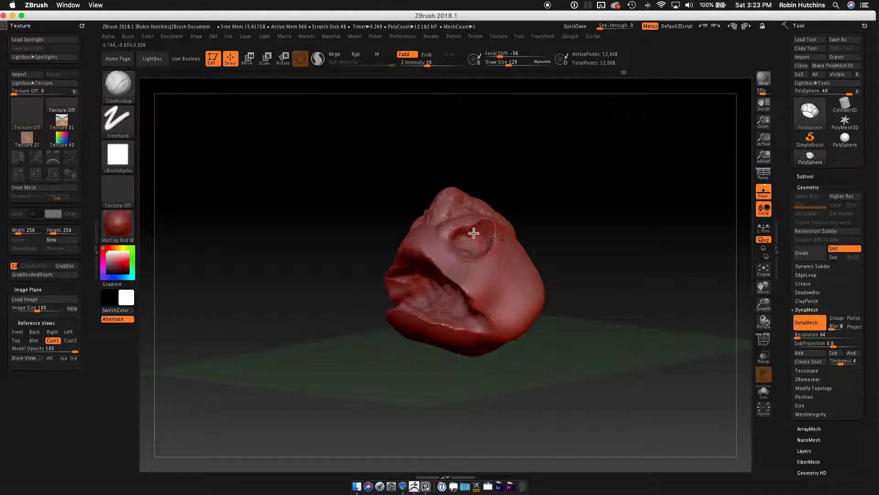
- Switch to PureRef and set its window mode to Always On Top
click(425, 482)
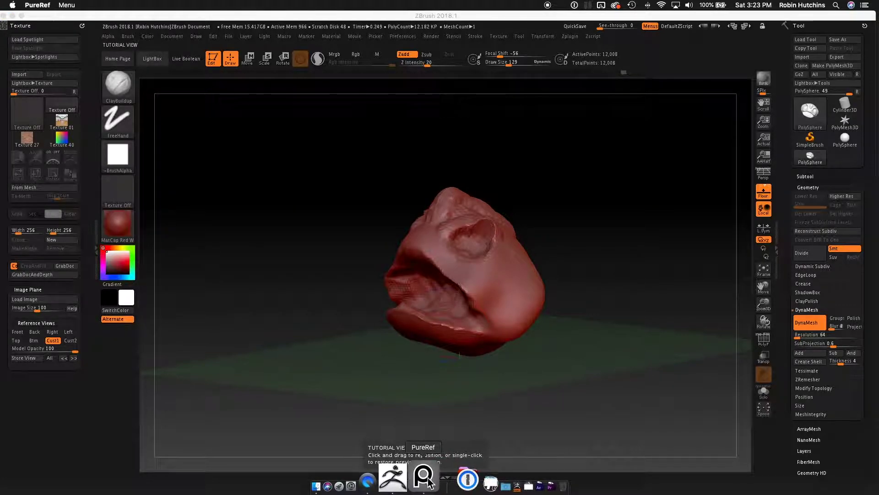
click(67, 5)
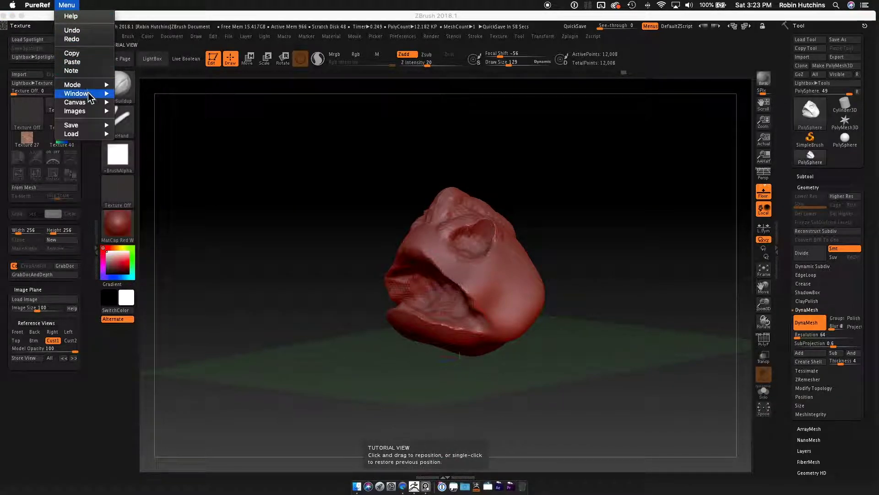
mouse_move(84, 85)
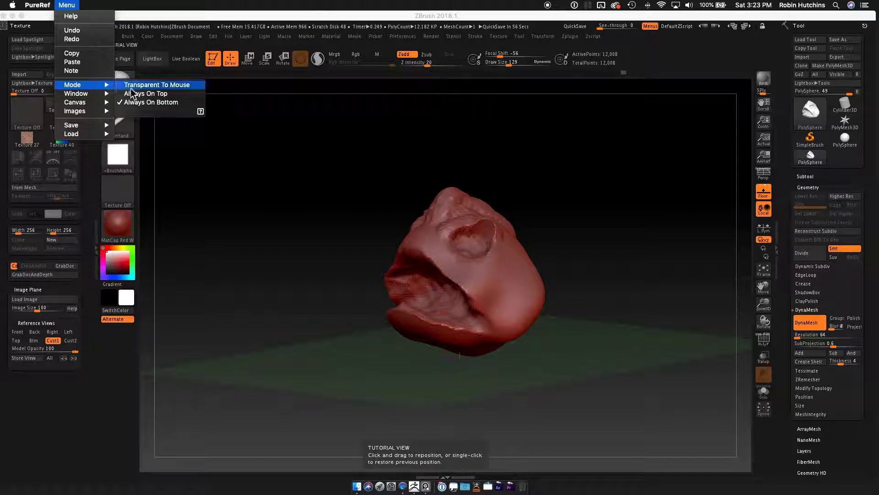
click(144, 93)
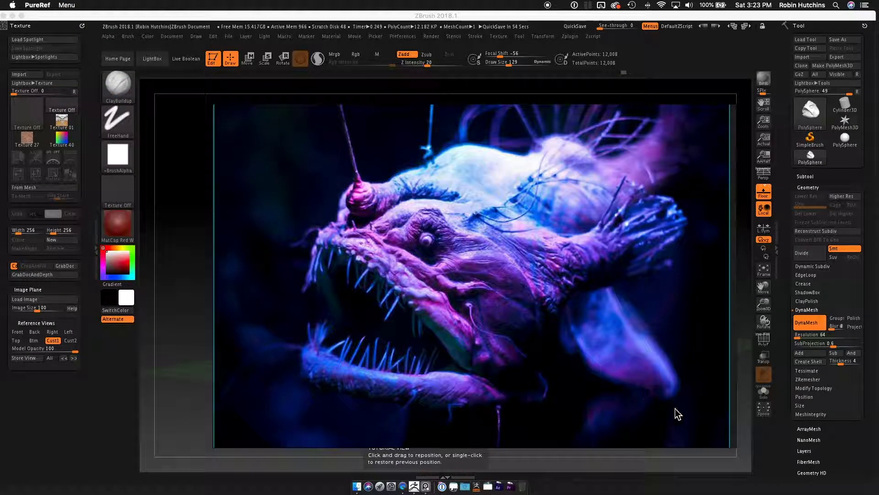
- Shrink the reference window, fit the whole anglerfish image inside it and place it clear of the model
drag(737, 444, 443, 274)
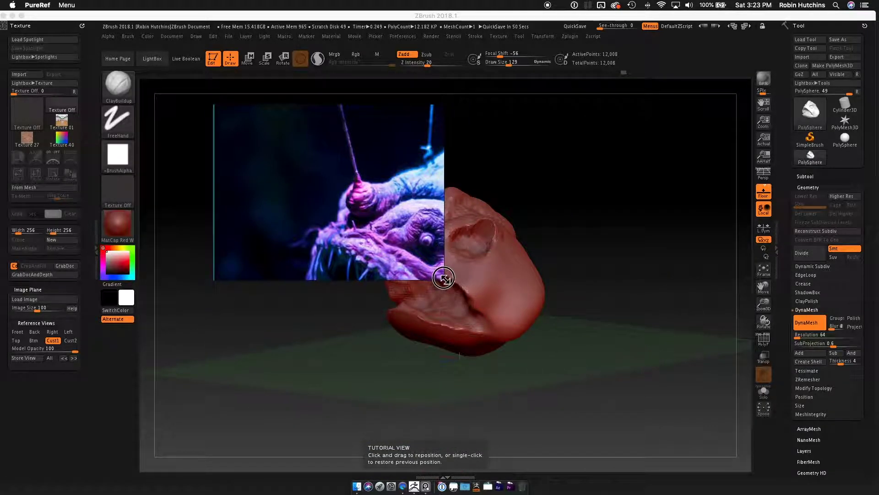
double_click(386, 213)
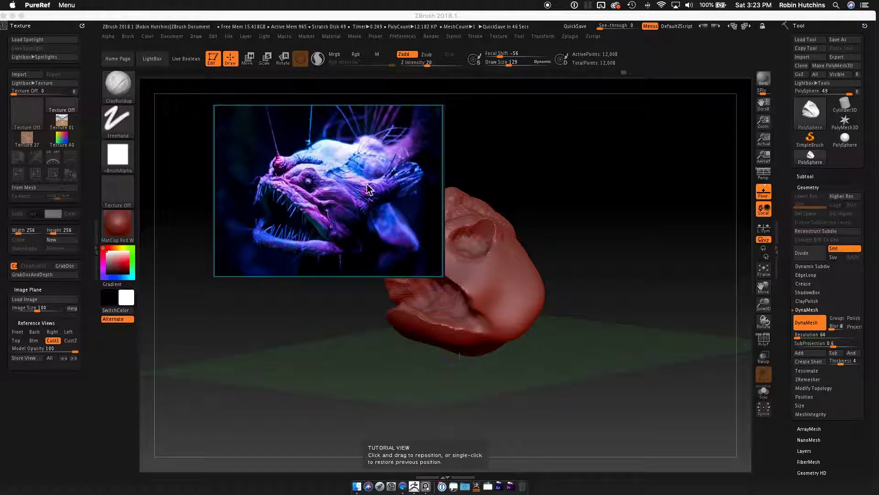
drag(409, 172, 203, 367)
- Return to ZBrush, set the Draw Size to 151 and remesh the head's DynaMesh
drag(569, 302, 556, 474)
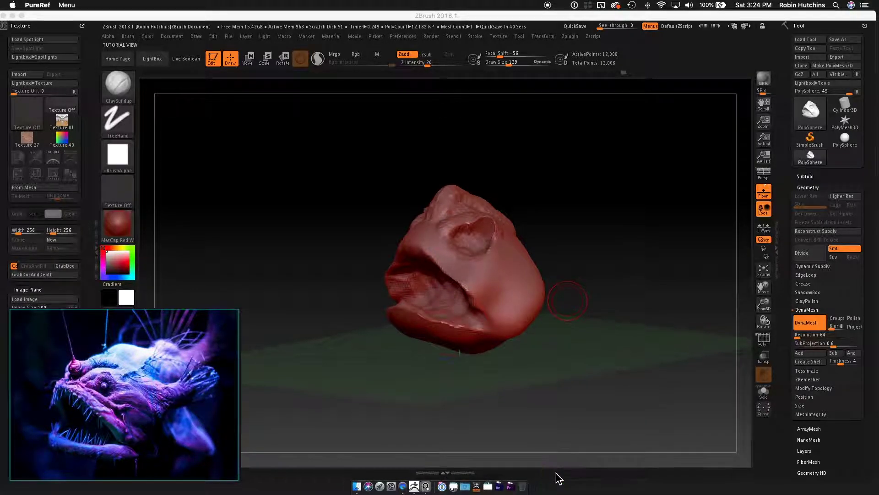
mouse_move(573, 280)
mouse_down()
mouse_move(583, 309)
mouse_move(570, 306)
mouse_move(615, 329)
mouse_move(557, 318)
mouse_move(458, 348)
mouse_up()
mouse_move(551, 321)
mouse_down()
mouse_move(569, 318)
mouse_move(540, 318)
mouse_move(548, 322)
mouse_move(596, 280)
mouse_up()
key(s)
key(ctrl)
ctrl+drag(661, 266, 664, 260)
mouse_move(584, 284)
mouse_down()
mouse_move(599, 276)
mouse_move(583, 275)
mouse_move(591, 274)
mouse_up()
key(space)
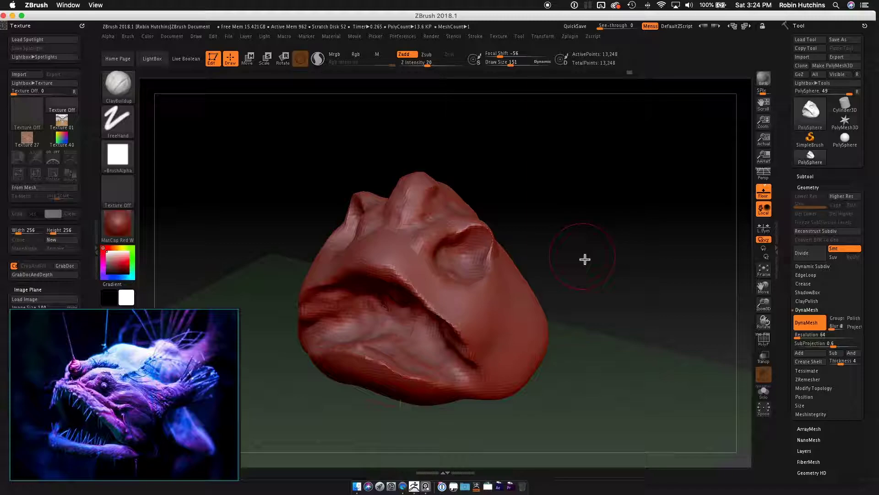
- Reduce the ClayBuildup brush's Draw Size to 99
key(b)
key(Escape)
key(s)
drag(590, 251, 586, 251)
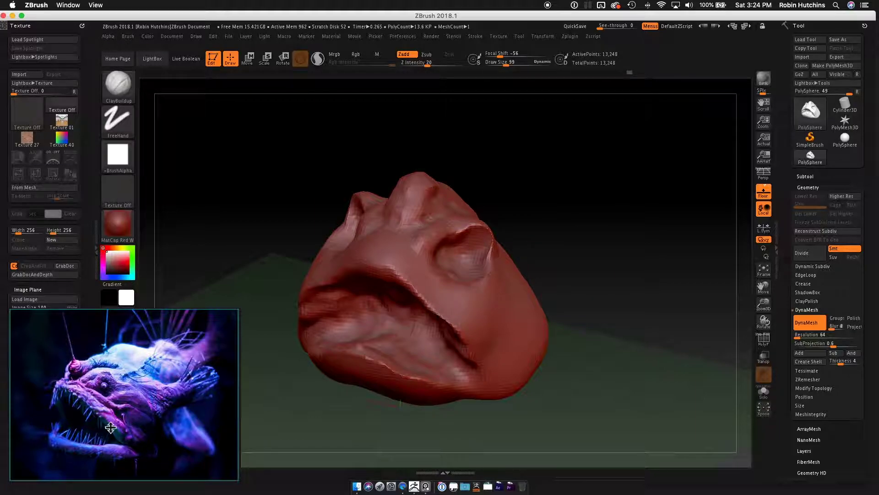
- Nudge the reference image window slightly and reduce the ClayBuildup brush's Draw Size to 73
drag(582, 323, 586, 298)
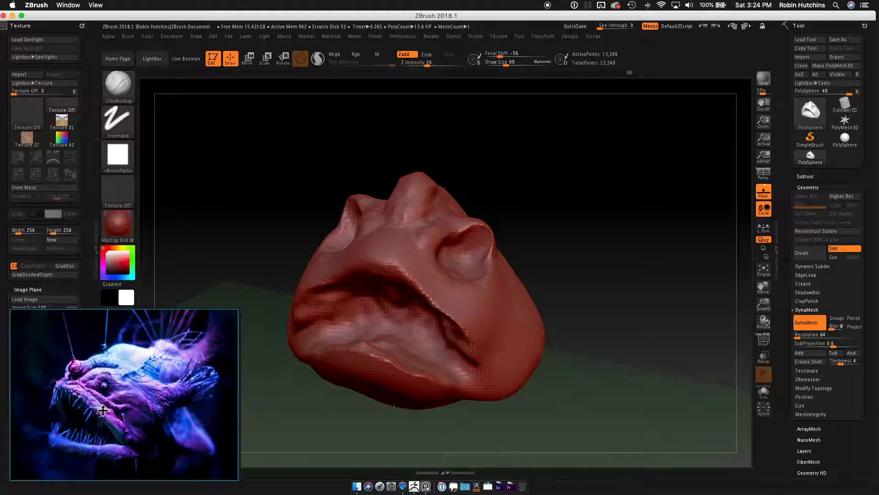
drag(133, 447, 140, 454)
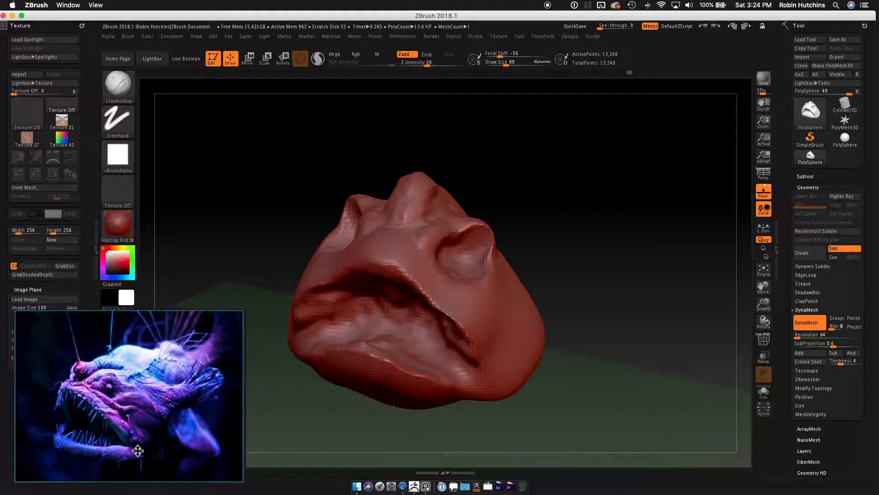
drag(587, 329, 557, 348)
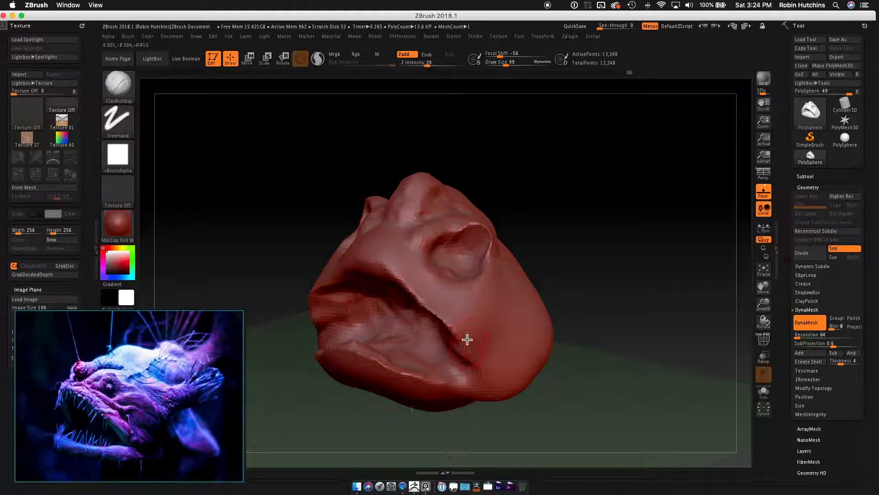
mouse_move(589, 363)
mouse_down()
mouse_move(568, 345)
mouse_move(606, 338)
mouse_move(517, 363)
mouse_move(568, 369)
mouse_move(535, 304)
mouse_move(493, 312)
mouse_move(449, 306)
mouse_move(430, 328)
mouse_move(404, 337)
mouse_move(371, 316)
mouse_move(302, 332)
mouse_up()
key(s)
drag(536, 305, 535, 304)
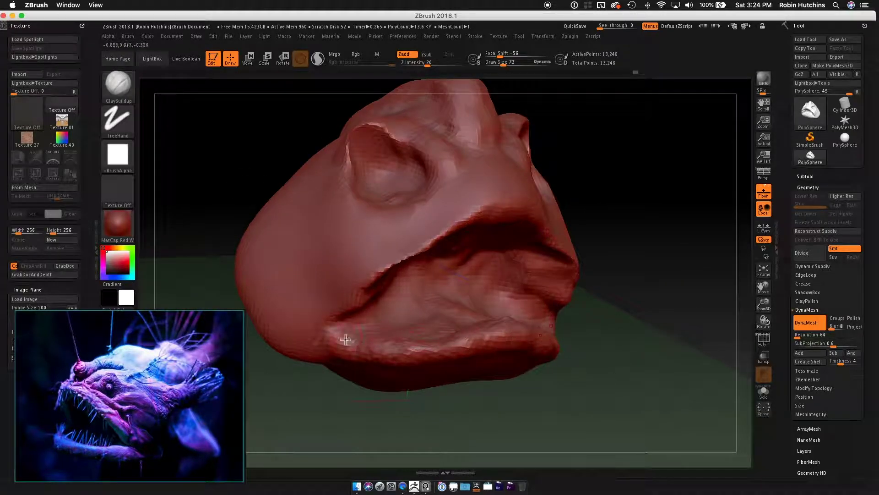
- Build up the lower lip along the mouth's edge with ClayBuildup and remesh the head's DynaMesh
mouse_move(425, 334)
mouse_down()
mouse_move(485, 304)
mouse_move(411, 359)
mouse_up()
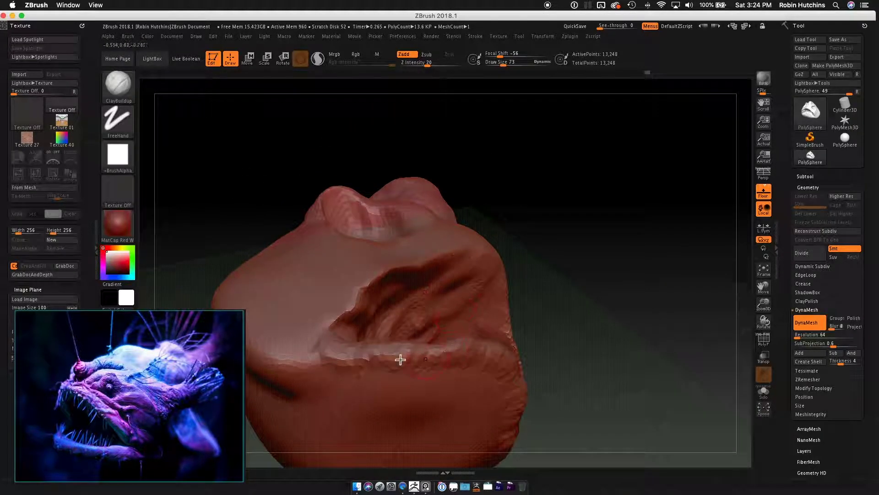
mouse_move(320, 365)
mouse_down()
mouse_move(463, 357)
mouse_move(531, 416)
mouse_move(479, 339)
mouse_up()
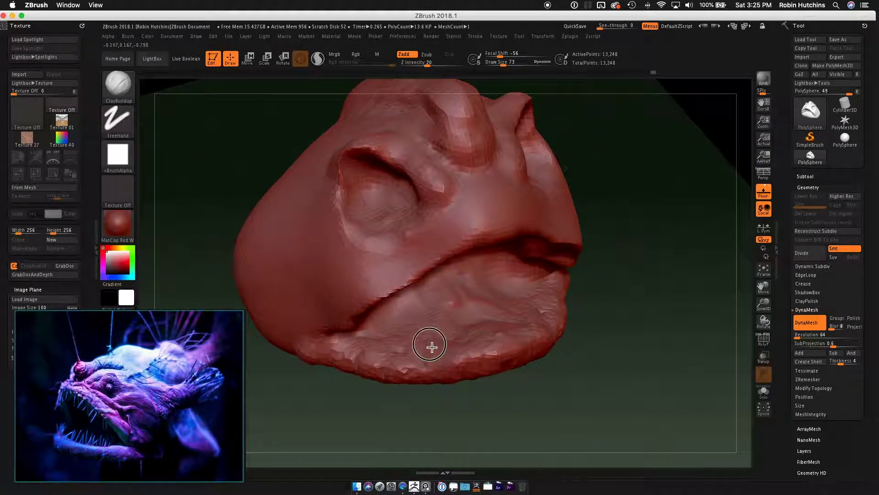
mouse_move(328, 346)
mouse_down()
mouse_move(563, 308)
mouse_move(482, 363)
mouse_up()
key(ctrl)
drag(620, 318, 544, 307)
- Thicken the lower lip and the corners of the mouth with further ClayBuildup strokes
mouse_move(296, 351)
mouse_down()
mouse_move(351, 316)
mouse_move(365, 292)
mouse_up()
mouse_move(554, 225)
mouse_down()
mouse_move(365, 309)
mouse_move(426, 240)
mouse_up()
mouse_move(390, 306)
right_down()
mouse_move(425, 290)
mouse_move(405, 287)
mouse_move(399, 267)
right_up()
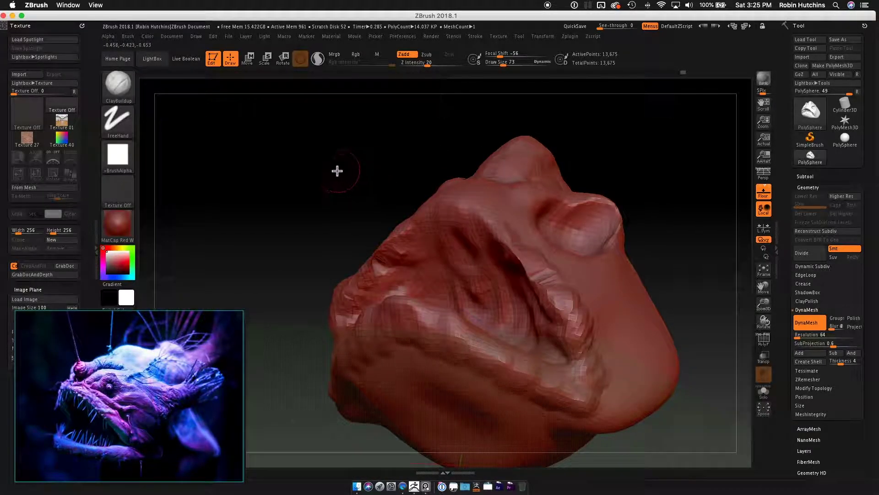
mouse_move(387, 202)
right_down()
mouse_move(428, 258)
mouse_move(369, 269)
mouse_move(364, 234)
mouse_move(363, 291)
mouse_move(350, 243)
mouse_move(365, 290)
mouse_move(353, 243)
mouse_move(369, 257)
right_up()
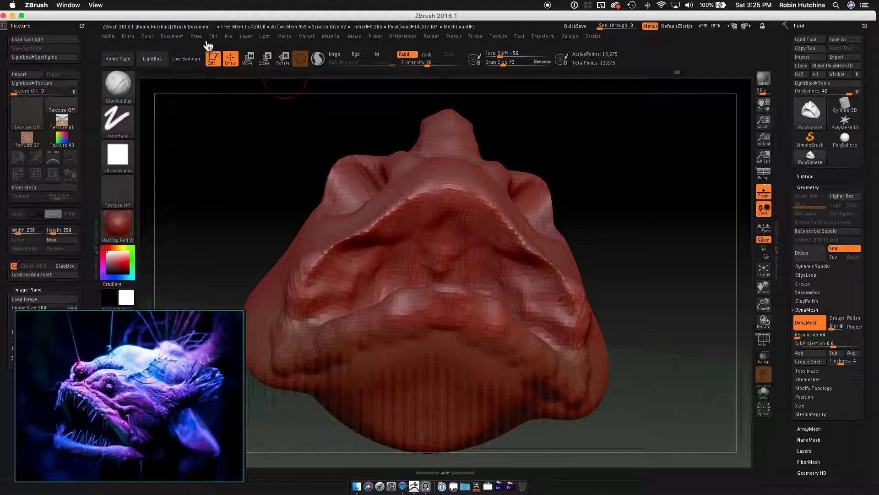
- Change an Auto Masking setting of the ClayBuildup brush
click(133, 39)
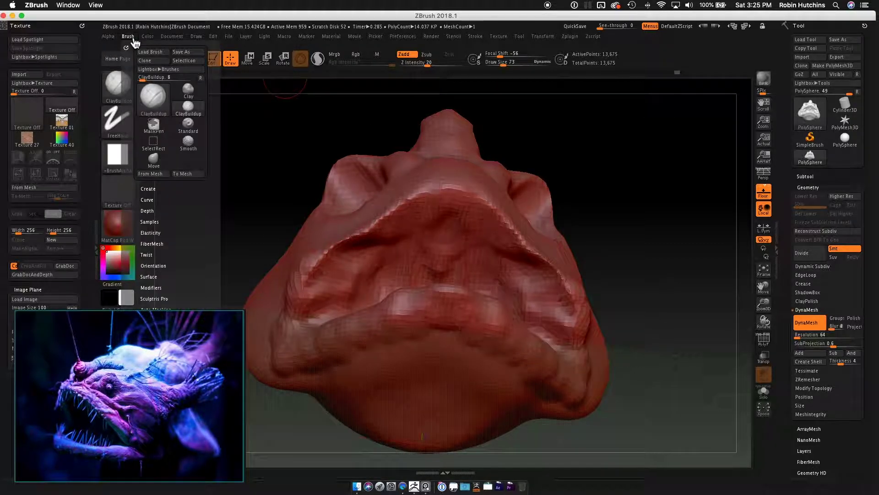
scroll(206, 192, down, 5)
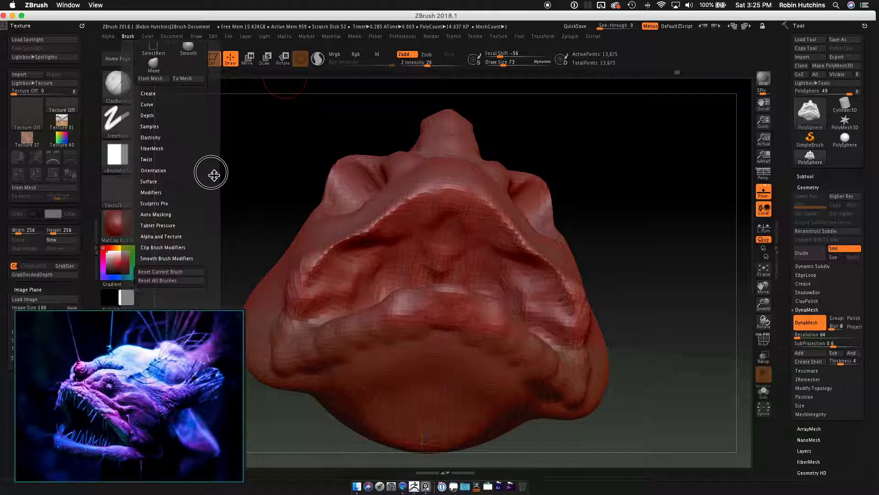
click(174, 211)
scroll(206, 173, down, 3)
click(156, 273)
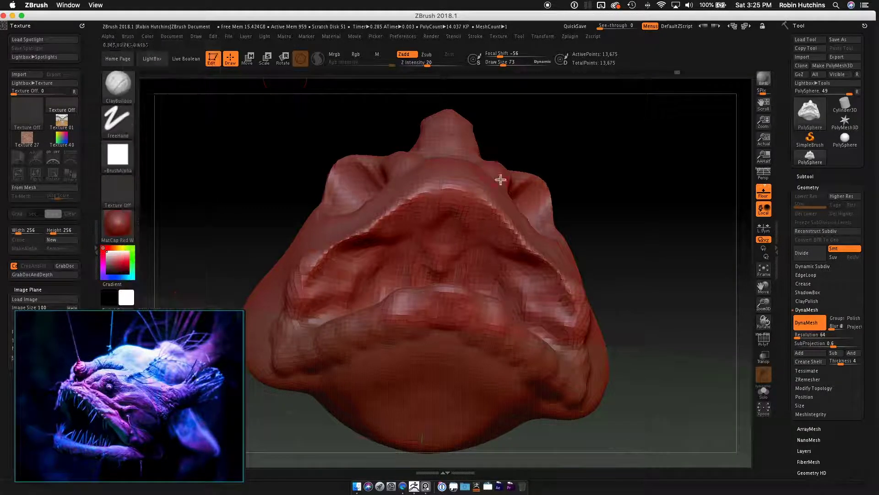
- Build a thick upper lip along the mouth's front edge and corners with ClayBuildup strokes
mouse_move(345, 261)
mouse_down()
mouse_move(325, 260)
mouse_move(334, 275)
mouse_move(310, 288)
mouse_move(342, 248)
mouse_up()
mouse_move(389, 211)
right_down()
mouse_move(412, 259)
mouse_move(426, 261)
right_up()
drag(334, 257, 407, 190)
right_drag(407, 189, 367, 212)
drag(368, 211, 465, 159)
drag(397, 184, 472, 157)
right_drag(505, 169, 493, 151)
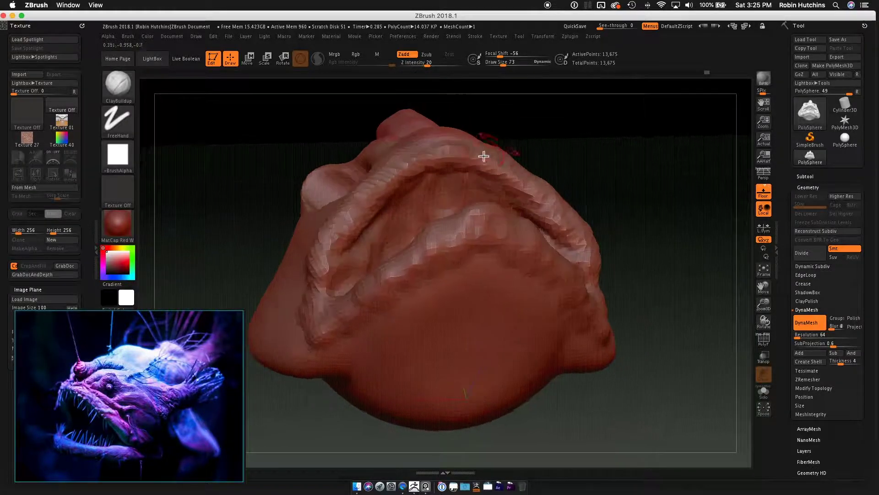
- Extend the upper lip buildup along the side of the mouth and remesh the head's DynaMesh
mouse_move(402, 165)
right_down()
mouse_move(506, 192)
mouse_move(483, 173)
right_up()
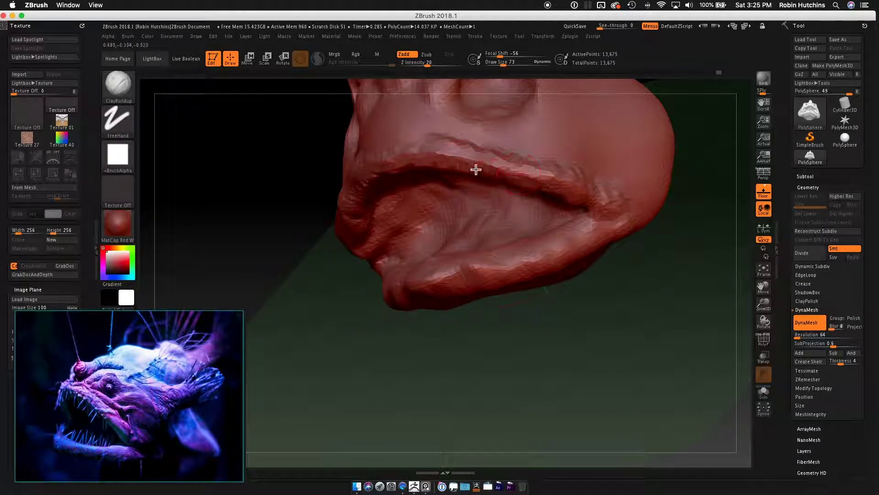
drag(390, 156, 454, 152)
mouse_move(572, 187)
right_down()
mouse_move(648, 194)
mouse_move(672, 187)
mouse_move(512, 269)
right_up()
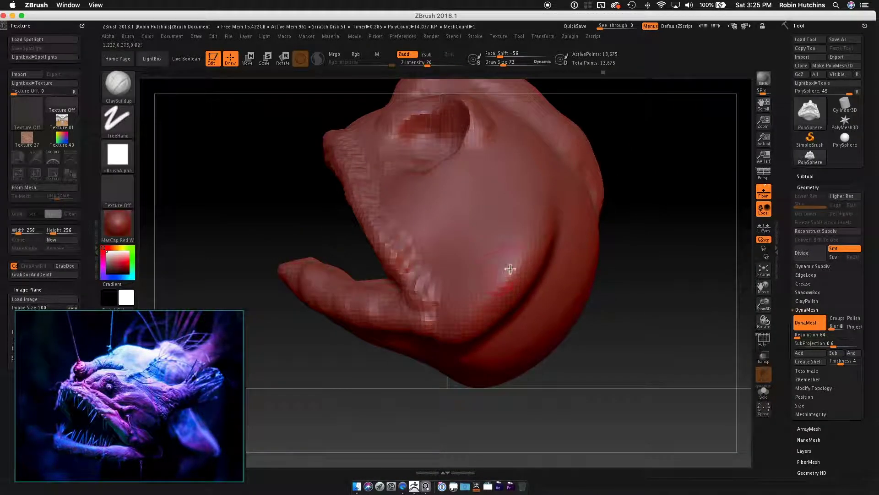
ctrl+drag(650, 243, 734, 334)
- Rotate the whole head with the gizmo in side view until the lower jaw sits level, and return to Draw mode
mouse_move(577, 306)
right_down()
mouse_move(602, 290)
mouse_move(618, 239)
mouse_move(661, 277)
mouse_move(595, 287)
right_up()
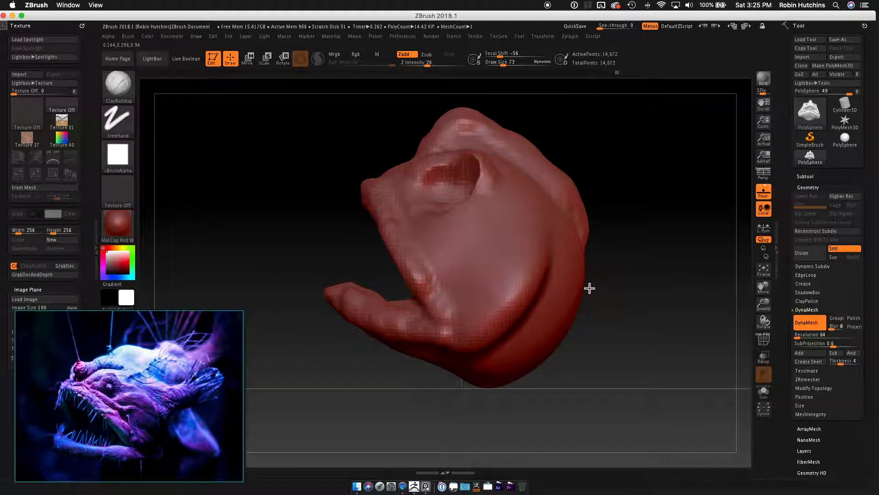
mouse_move(523, 285)
right_down()
mouse_move(596, 310)
mouse_move(570, 306)
mouse_move(586, 290)
mouse_move(564, 242)
mouse_move(560, 266)
right_up()
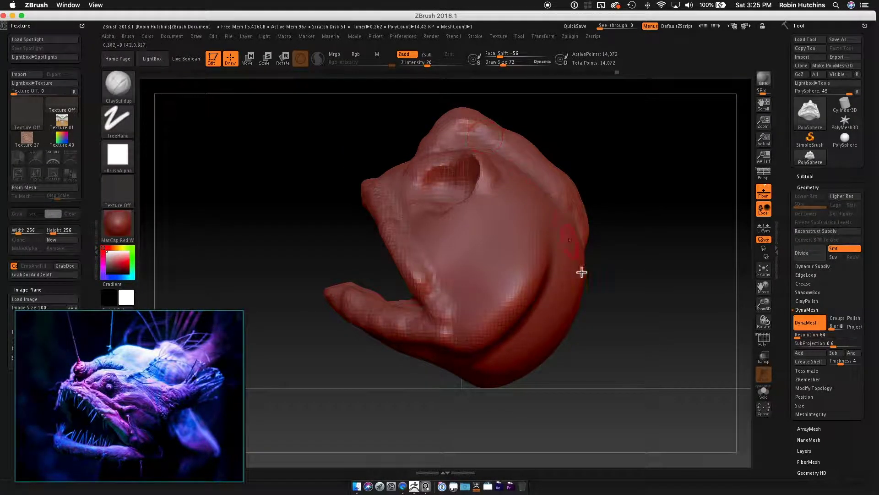
key(w)
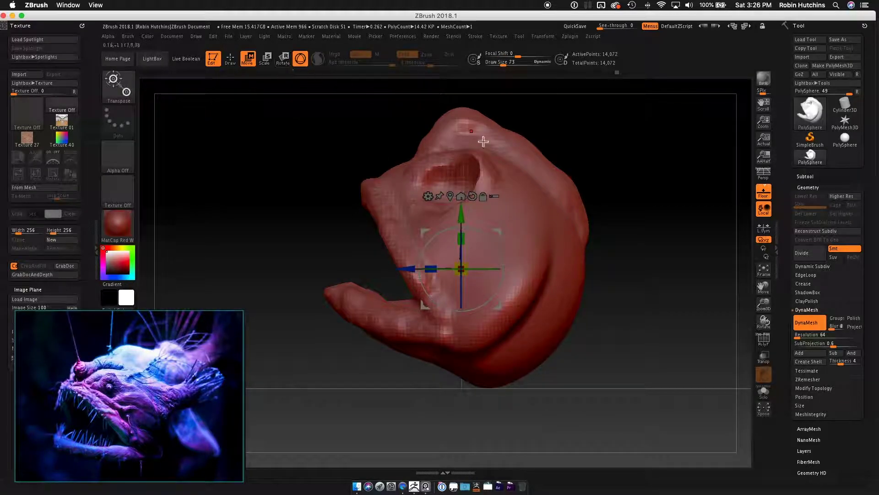
drag(518, 280, 517, 242)
click(231, 63)
- Build a raised rim around the eye socket with ClayBuildup and remesh the head's DynaMesh
mouse_move(591, 273)
mouse_down()
mouse_move(585, 306)
mouse_move(606, 250)
mouse_move(416, 303)
mouse_up()
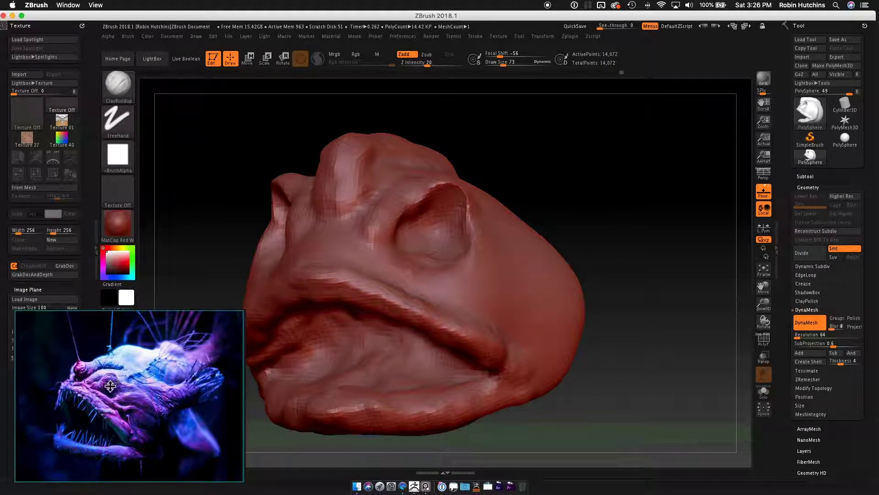
drag(623, 203, 426, 214)
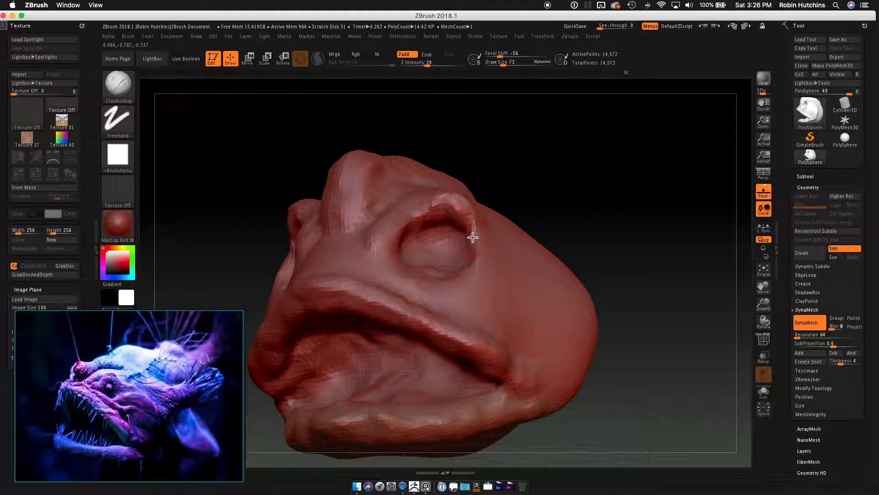
right_drag(379, 250, 379, 216)
right_drag(489, 259, 440, 257)
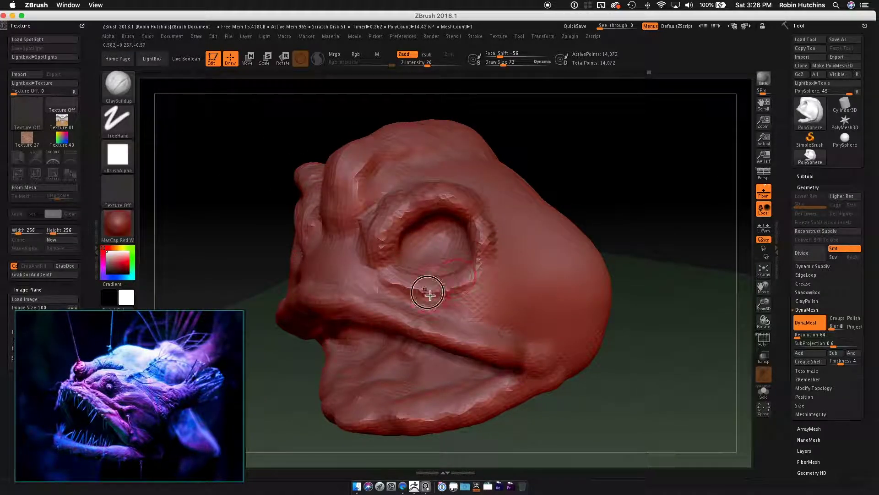
mouse_move(402, 284)
right_down()
mouse_move(467, 265)
mouse_move(471, 255)
mouse_move(446, 238)
mouse_move(561, 251)
mouse_move(571, 229)
right_up()
ctrl+drag(571, 230, 614, 255)
mouse_move(614, 255)
right_down()
mouse_move(557, 259)
mouse_move(589, 259)
mouse_move(571, 306)
mouse_move(540, 300)
mouse_move(615, 270)
right_up()
mouse_move(547, 279)
right_down()
mouse_move(567, 275)
mouse_move(570, 290)
mouse_move(554, 288)
right_up()
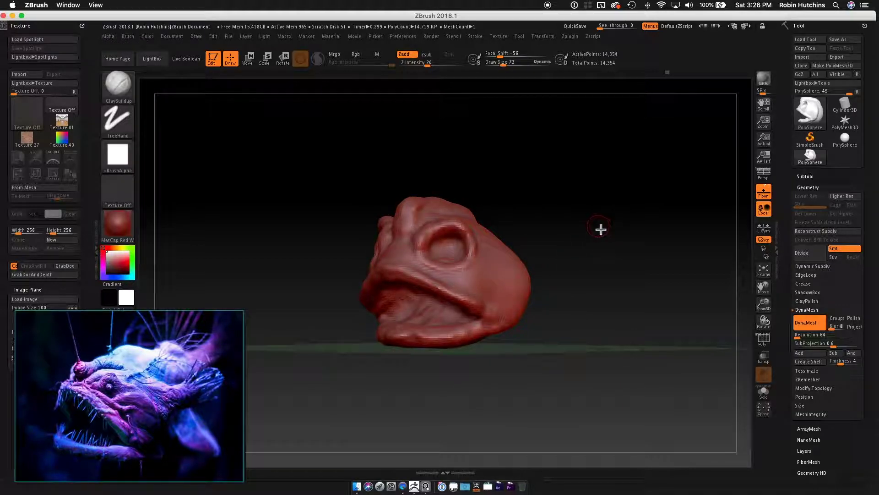
- Append a PolySphere to the head as a new subtool for the eyeball
mouse_move(528, 234)
mouse_down()
mouse_move(561, 239)
mouse_move(588, 230)
mouse_move(561, 247)
mouse_up()
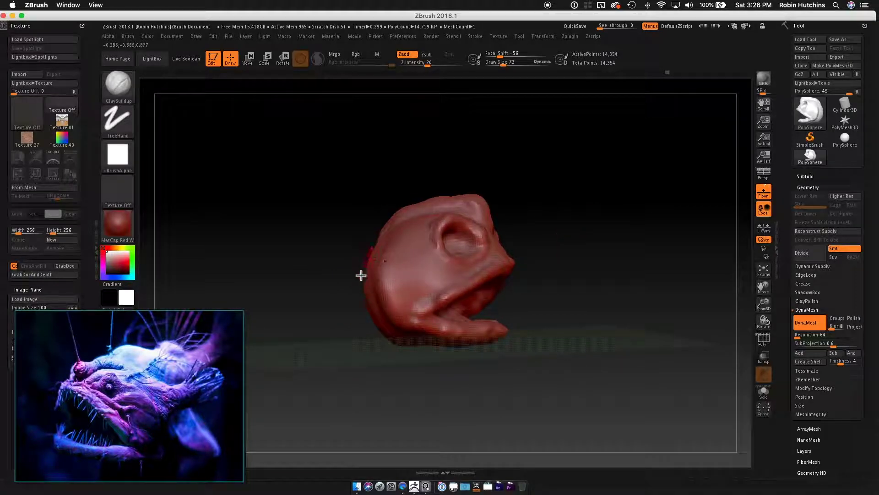
mouse_move(373, 300)
right_down()
mouse_move(476, 304)
mouse_move(449, 306)
mouse_move(372, 244)
right_up()
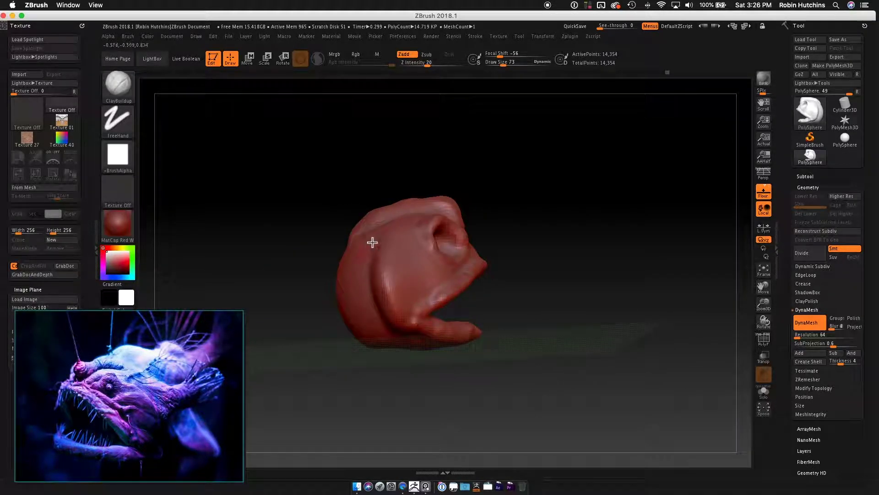
mouse_move(536, 308)
mouse_down()
mouse_move(477, 326)
mouse_move(569, 320)
mouse_move(456, 309)
mouse_up()
mouse_move(456, 309)
ctrl+right_down()
mouse_move(512, 292)
mouse_move(573, 293)
mouse_move(588, 315)
mouse_move(592, 278)
ctrl+right_up()
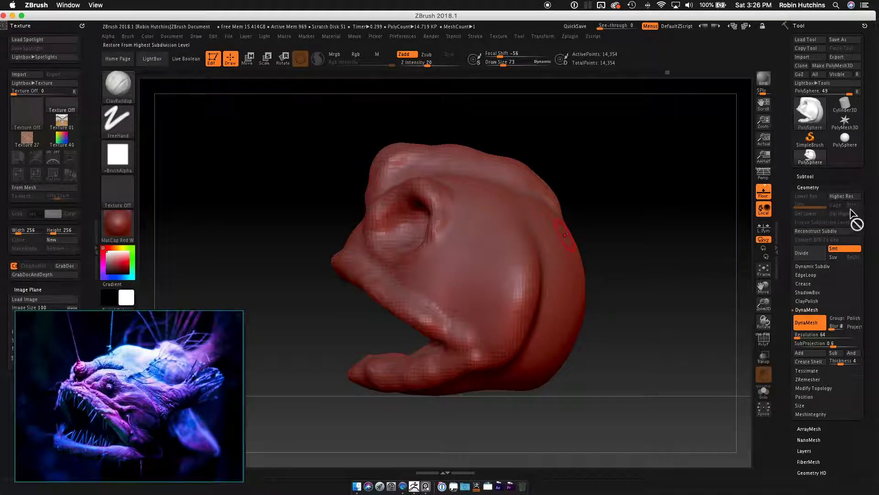
click(822, 189)
click(816, 177)
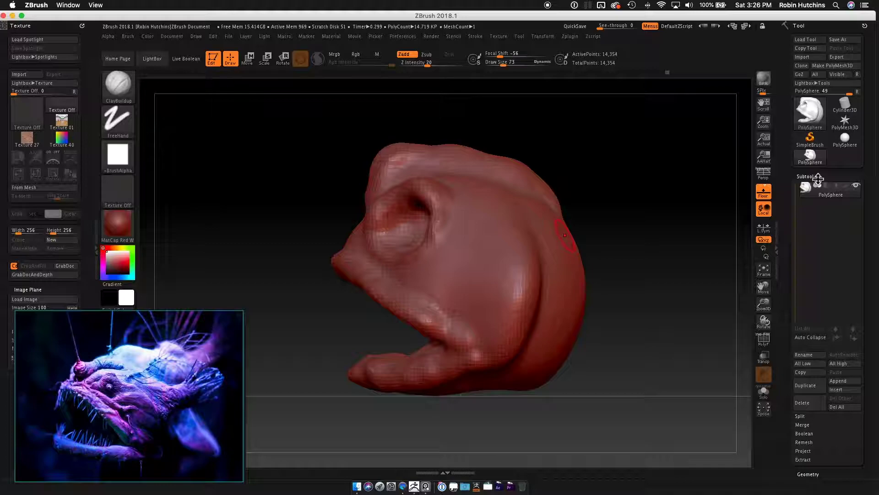
click(845, 390)
mouse_move(634, 328)
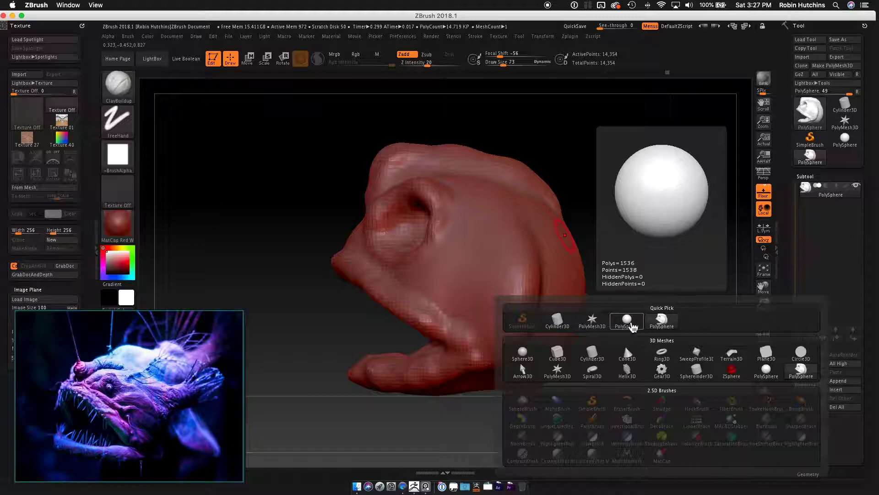
click(633, 327)
- Subdivide the appended sphere to level 3 and convert it to DynaMesh at resolution 128, declining to freeze its subdivision levels
drag(592, 345, 609, 354)
key(ctrl)
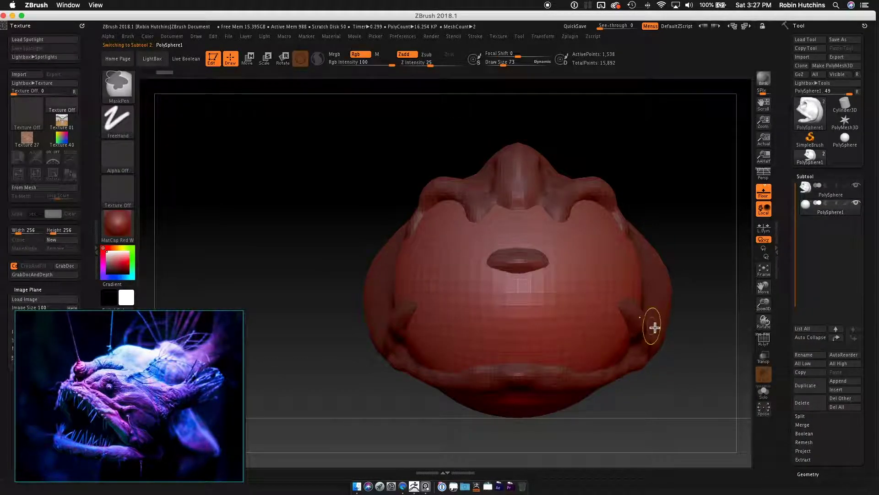
key(ctrl+d)
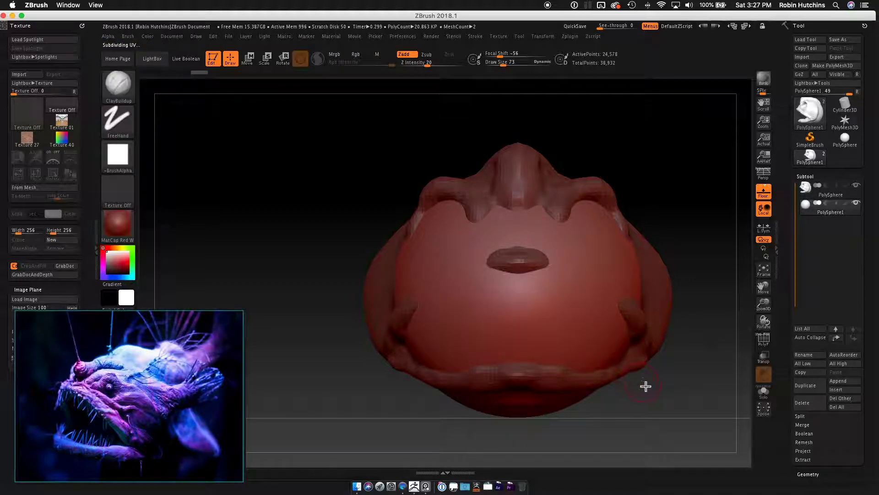
drag(870, 311, 869, 250)
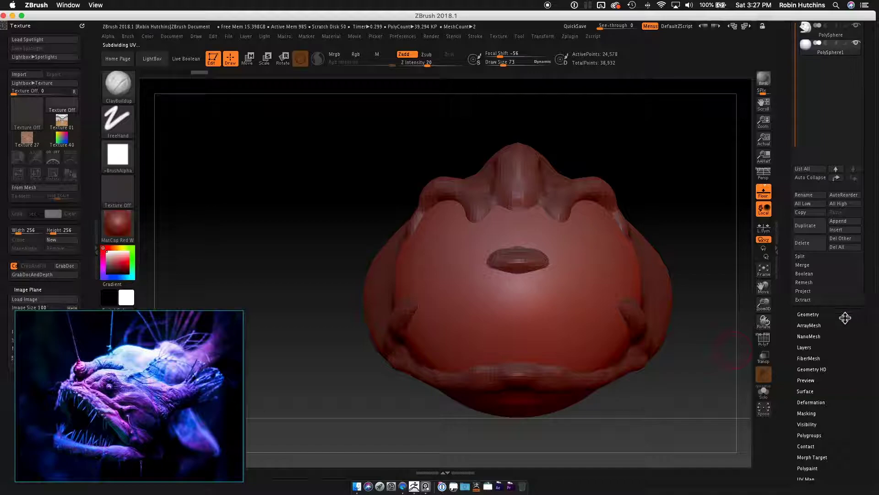
click(822, 315)
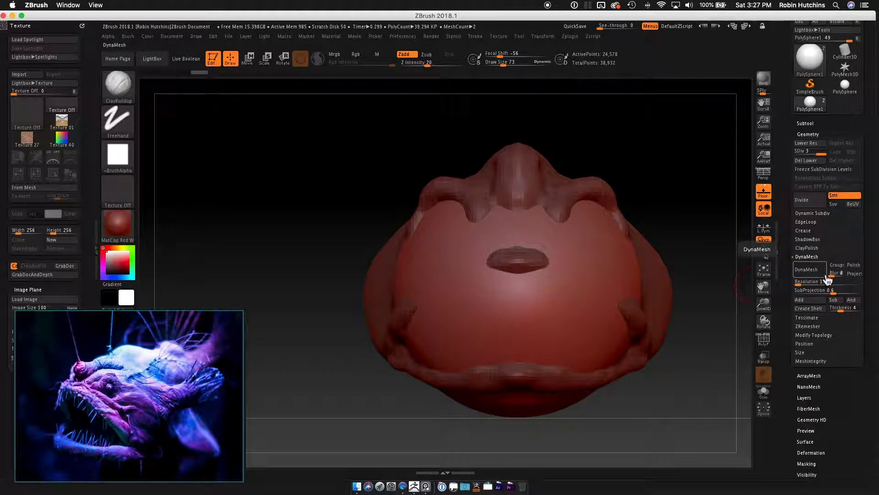
click(807, 270)
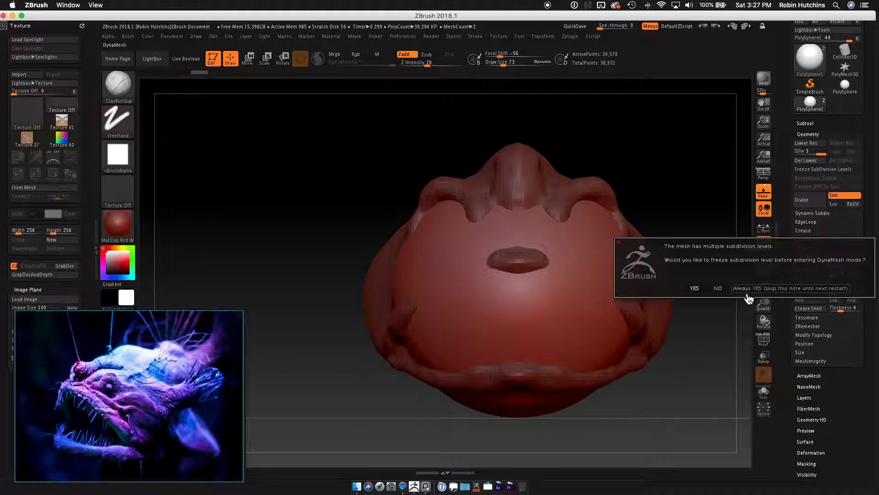
click(718, 288)
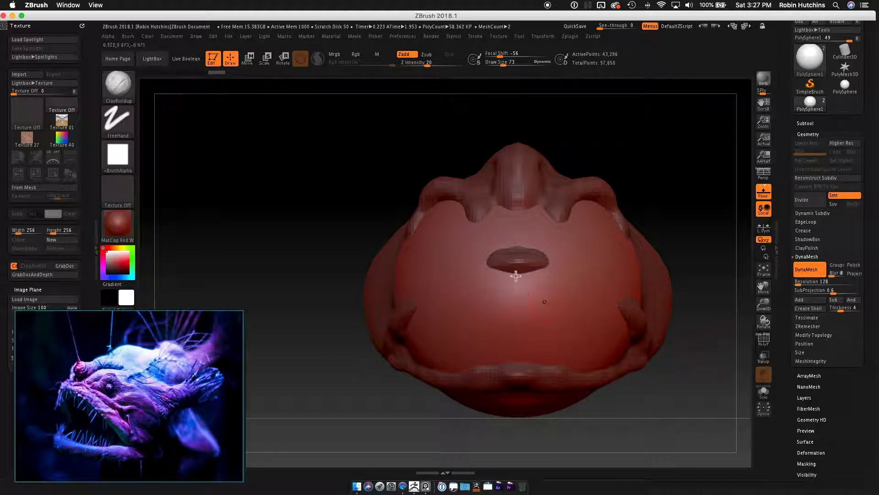
- Scale the appended sphere down and move it into one eye socket with the gizmo, and return to Draw mode
click(259, 64)
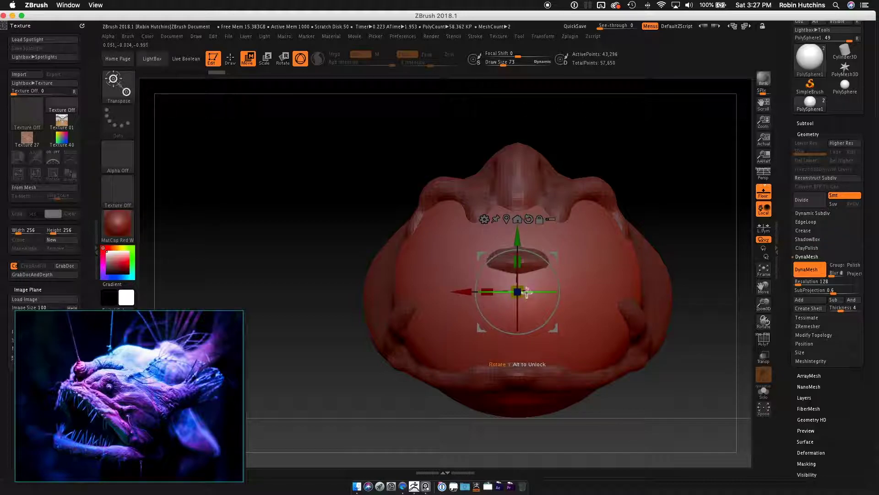
drag(522, 290, 458, 348)
drag(463, 294, 402, 329)
drag(448, 234, 532, 233)
drag(597, 242, 567, 219)
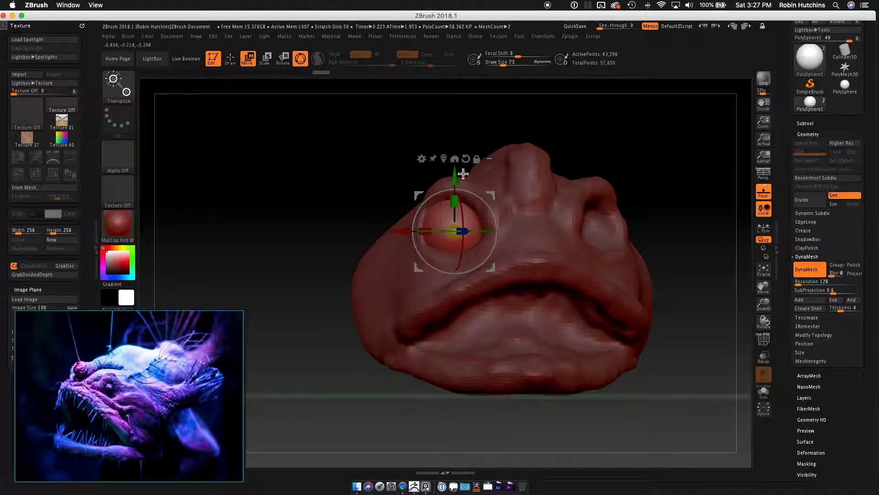
click(235, 66)
mouse_move(637, 245)
mouse_down()
mouse_move(658, 245)
mouse_move(591, 271)
mouse_up()
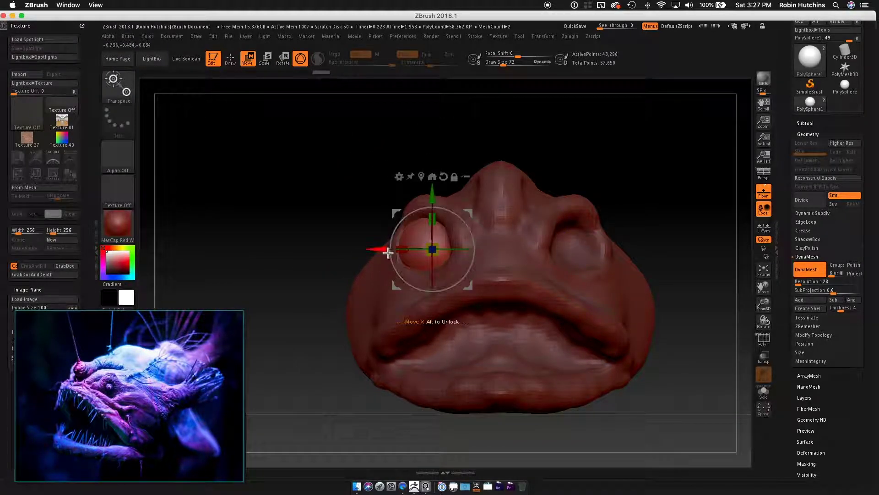
click(230, 58)
mouse_move(421, 95)
mouse_down()
mouse_move(634, 233)
mouse_move(649, 204)
mouse_move(630, 247)
mouse_move(639, 270)
mouse_move(485, 265)
mouse_up()
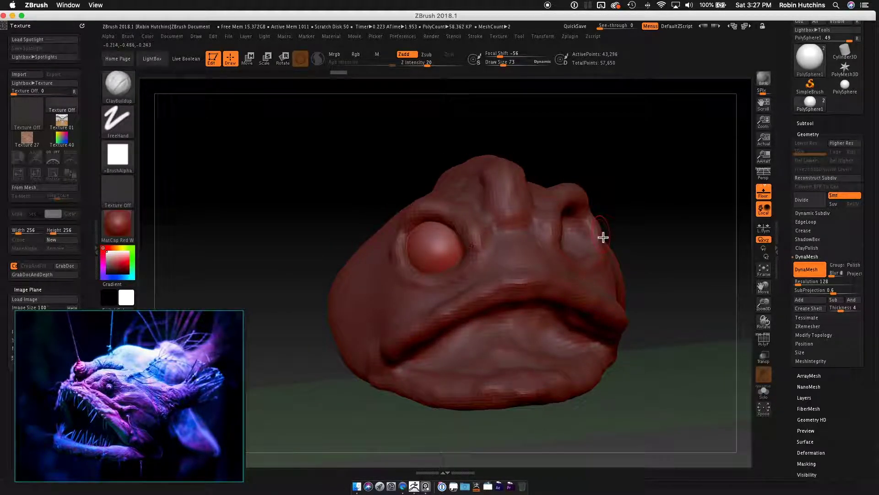
- Mirror and weld the eyeball so that both eye sockets hold a sphere
mouse_move(632, 250)
right_down()
mouse_move(571, 255)
mouse_move(431, 235)
right_up()
right_drag(535, 264, 583, 247)
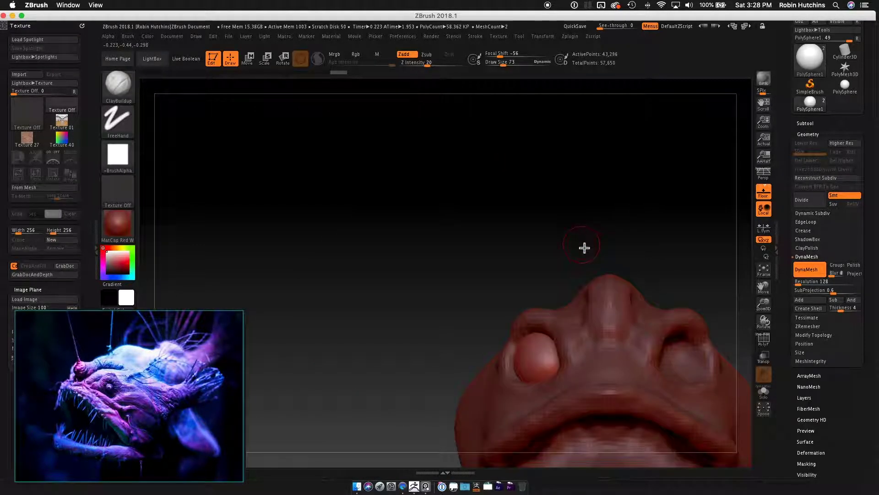
mouse_move(620, 307)
right_down()
mouse_move(444, 145)
mouse_move(612, 306)
right_up()
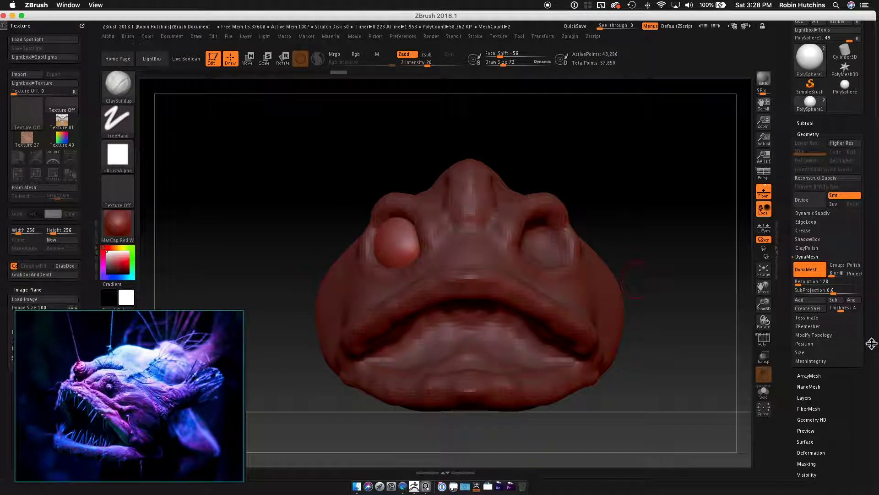
scroll(864, 290, down, 5)
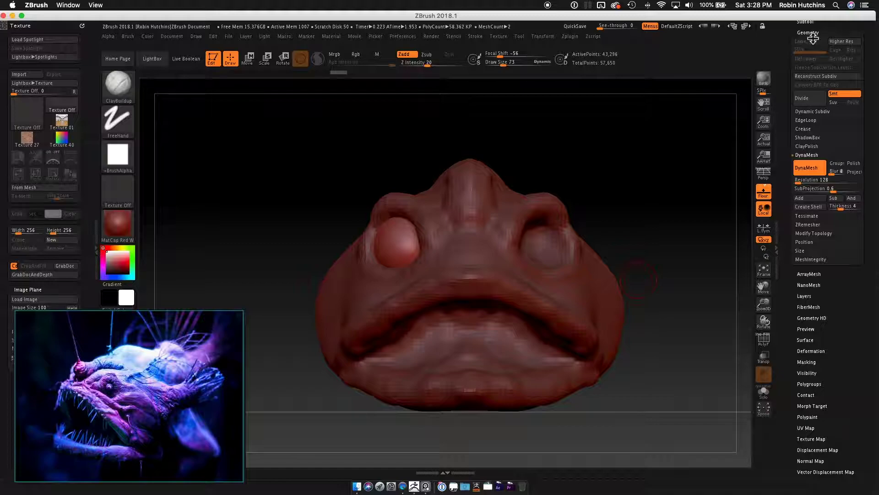
click(819, 233)
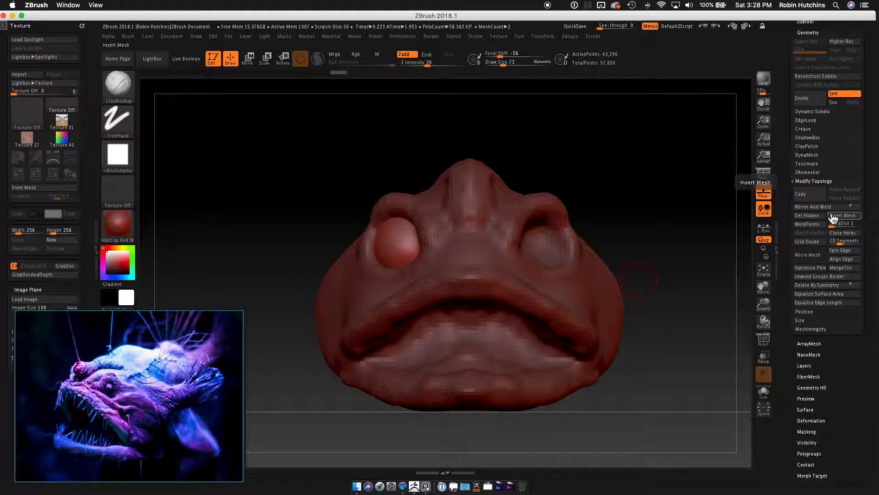
click(835, 219)
mouse_move(595, 264)
mouse_down()
mouse_move(634, 266)
mouse_move(559, 281)
mouse_move(557, 292)
mouse_move(604, 261)
mouse_up()
- Make the head the active subtool and set the ClayBuildup draw size to 65
key(s)
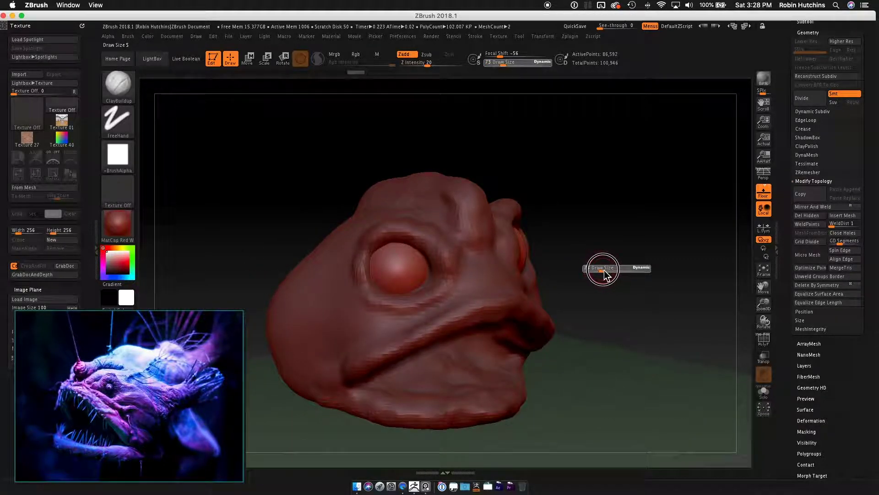
click(604, 271)
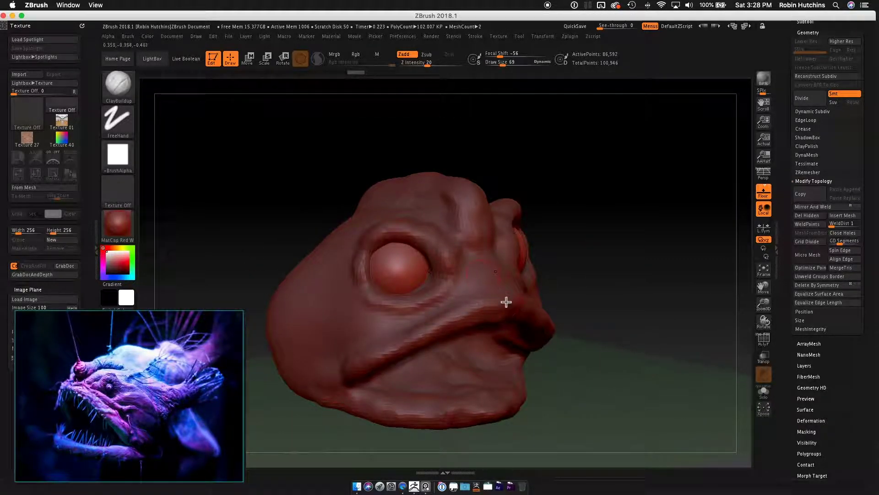
alt+click(487, 278)
drag(555, 251, 593, 270)
key(s)
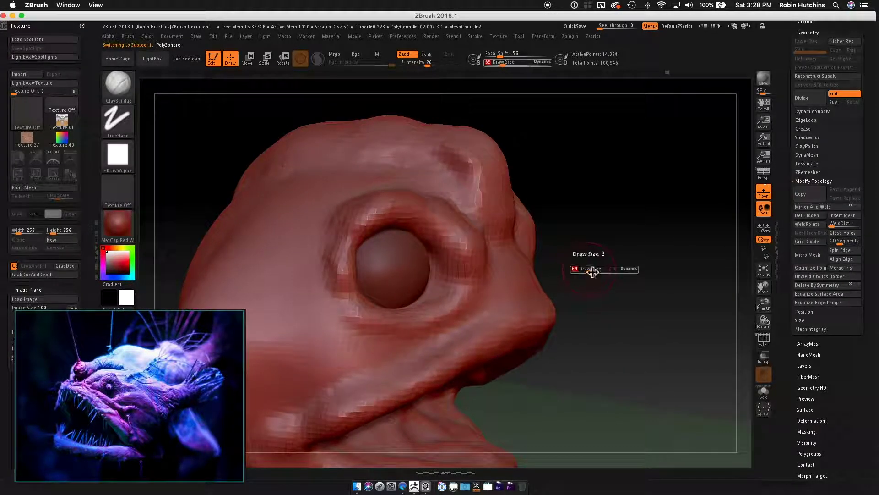
click(589, 272)
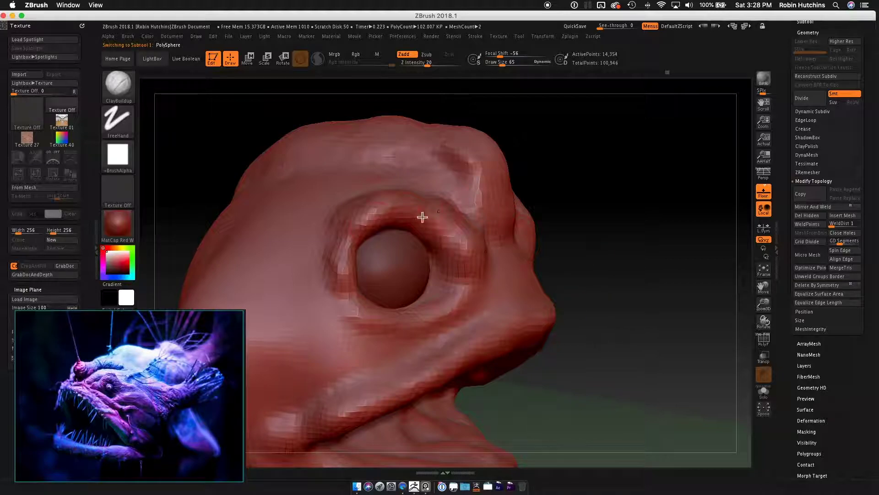
- Build up clay around the eyeball's upper, rear and lower edges to thicken the socket rim
mouse_move(348, 241)
mouse_down()
mouse_move(336, 233)
mouse_move(320, 253)
mouse_move(334, 267)
mouse_move(391, 234)
mouse_up()
right_drag(455, 212, 438, 196)
mouse_move(368, 222)
mouse_down()
mouse_move(389, 217)
mouse_move(430, 230)
mouse_up()
right_drag(432, 229, 487, 259)
drag(324, 264, 349, 305)
right_drag(412, 304, 347, 308)
drag(347, 307, 394, 307)
mouse_move(395, 306)
right_down()
mouse_move(478, 292)
mouse_move(552, 293)
right_up()
- Switch to the Move brush and set its draw size to 140
key(s)
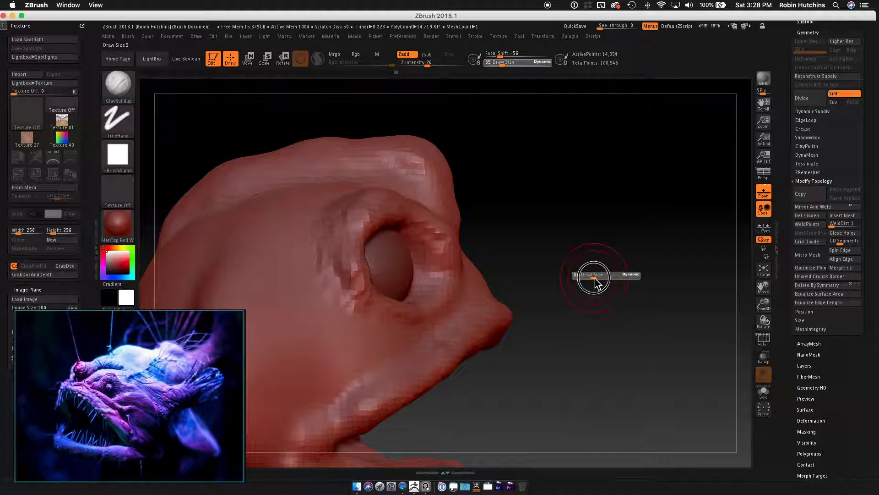
drag(597, 279, 596, 279)
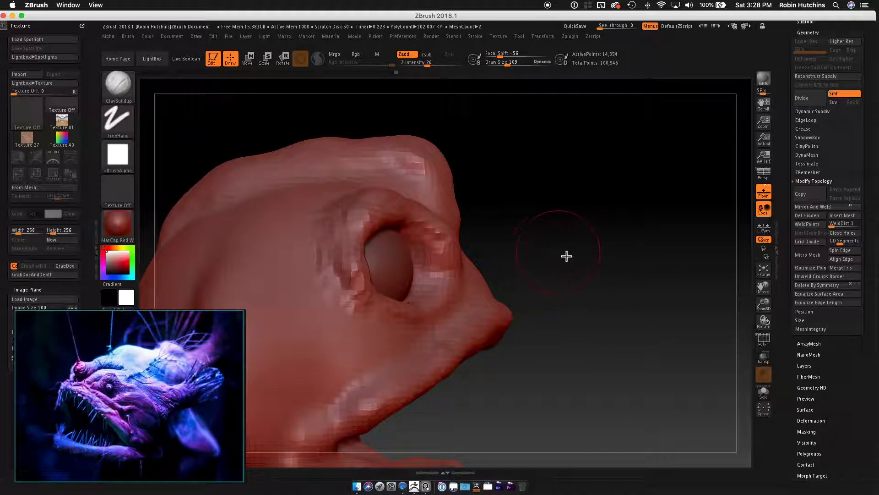
key(b)
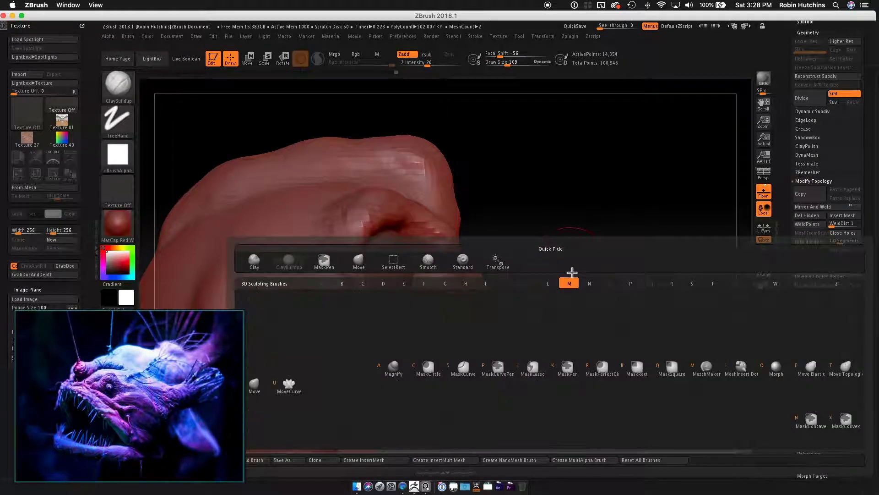
key(m)
key(v)
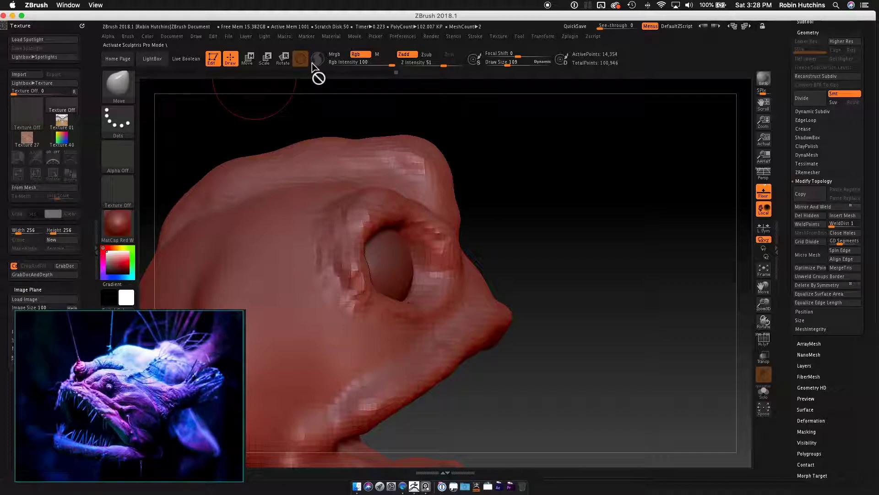
click(127, 36)
mouse_move(213, 208)
mouse_down()
mouse_move(204, 123)
mouse_move(212, 129)
mouse_up()
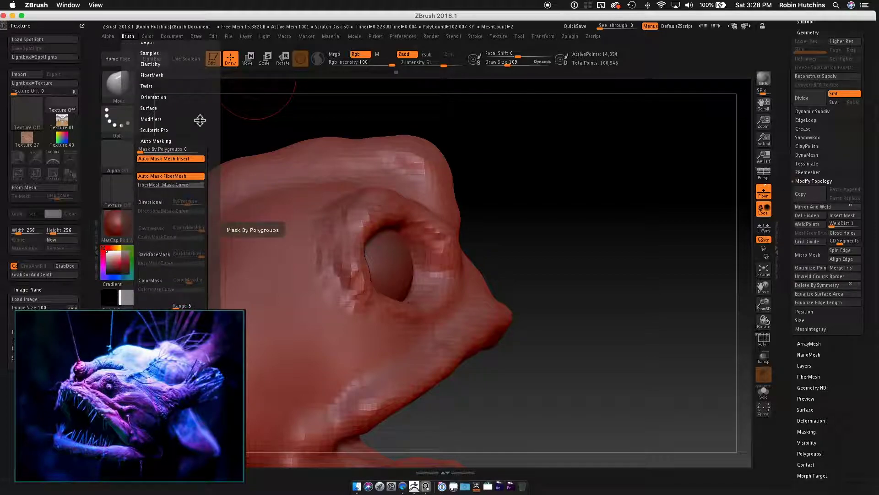
key(s)
drag(540, 255, 544, 253)
- Reshape the eye socket rims around the eyeballs with the Move brush, and reduce the draw size to 114
mouse_move(368, 275)
mouse_down()
mouse_move(346, 271)
mouse_move(366, 262)
mouse_up()
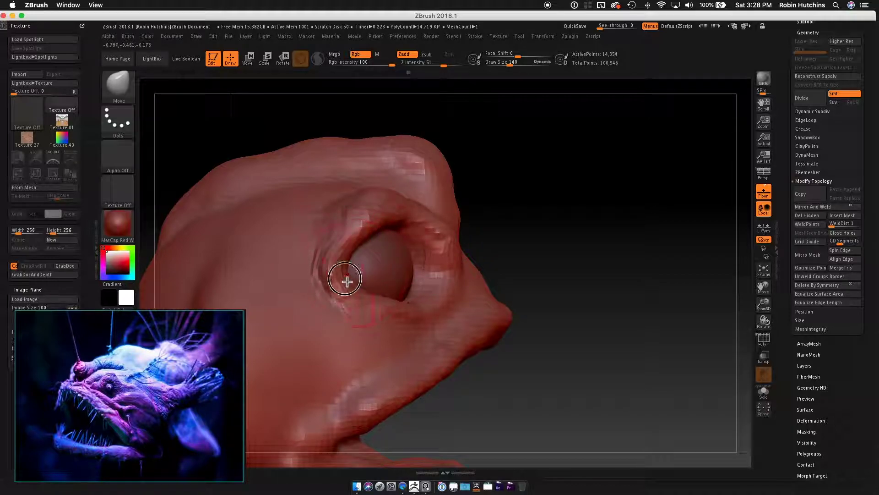
right_drag(438, 256, 395, 304)
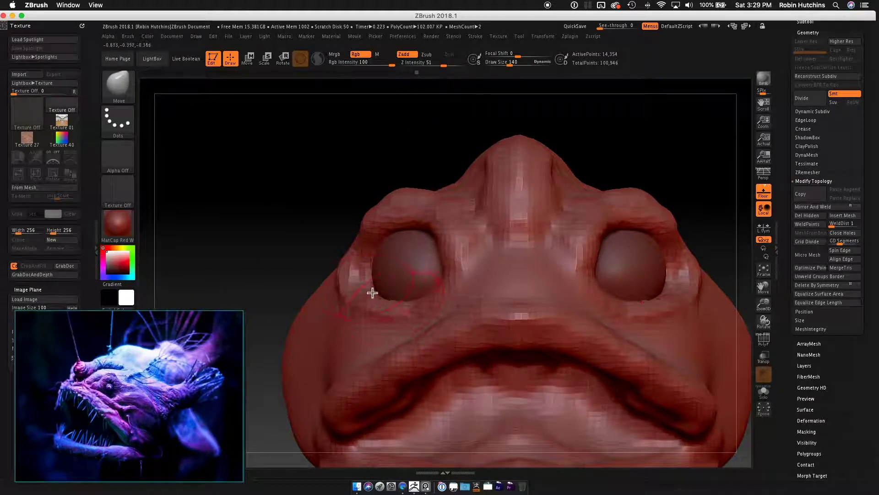
drag(440, 221, 432, 214)
drag(460, 278, 455, 280)
right_drag(456, 279, 492, 327)
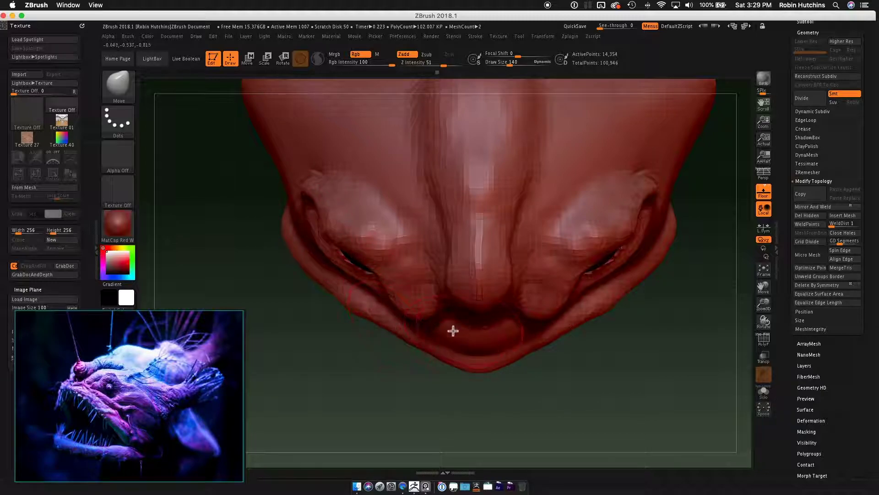
right_drag(436, 342, 390, 246)
right_drag(421, 276, 384, 259)
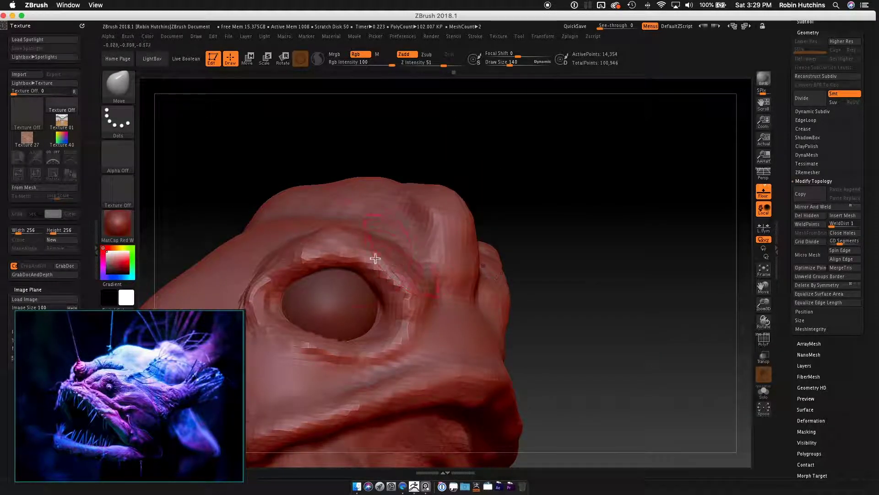
mouse_move(276, 270)
right_down()
mouse_move(487, 275)
mouse_move(512, 263)
mouse_move(505, 258)
mouse_move(471, 265)
mouse_move(499, 302)
mouse_move(520, 308)
mouse_move(520, 324)
mouse_move(493, 312)
right_up()
mouse_move(490, 252)
right_down()
mouse_move(518, 229)
mouse_move(537, 323)
mouse_move(532, 307)
mouse_move(563, 305)
mouse_move(552, 296)
mouse_move(600, 278)
right_up()
key(s)
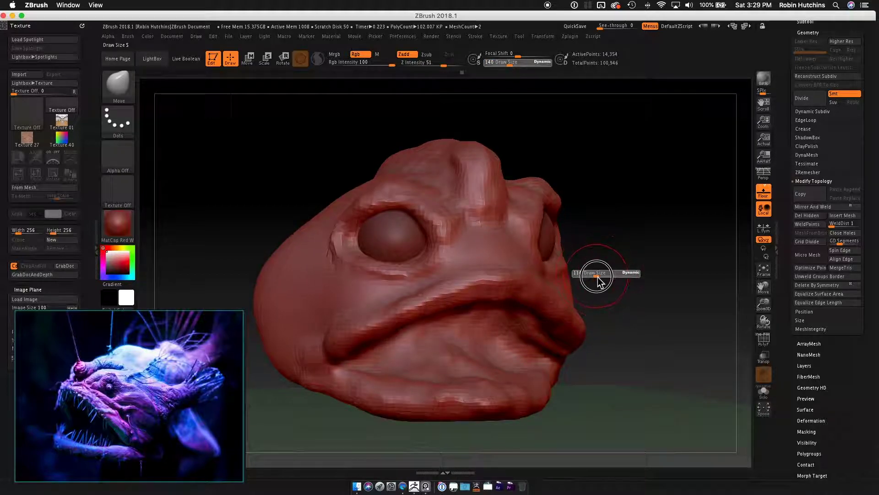
right_drag(648, 255, 620, 262)
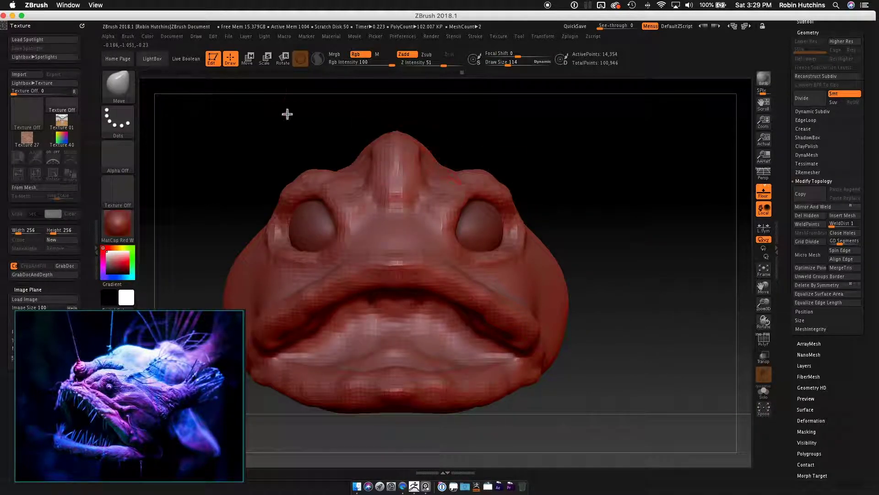
click(252, 64)
mouse_move(516, 255)
right_down()
mouse_move(538, 261)
mouse_move(471, 206)
right_up()
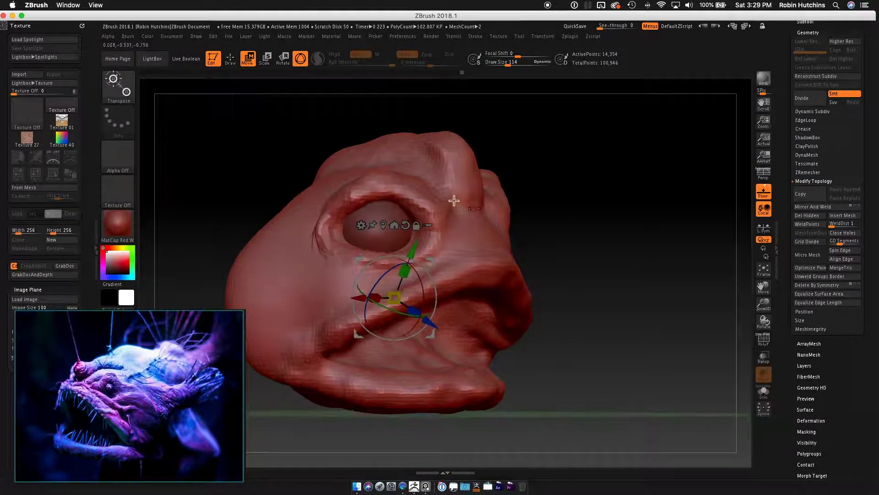
click(235, 65)
mouse_move(555, 252)
right_down()
mouse_move(571, 251)
mouse_move(539, 239)
mouse_move(594, 258)
right_up()
right_drag(506, 279, 501, 275)
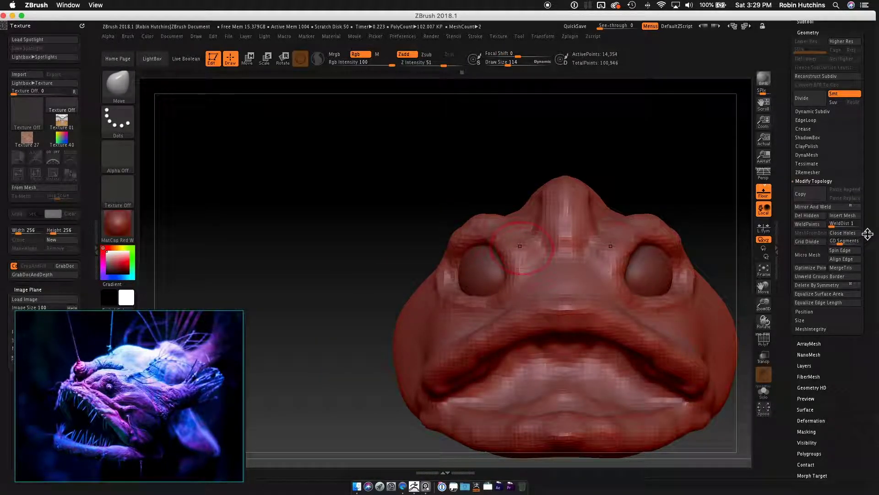
- Remesh the head's DynaMesh to even out the stretched polygons around the eye sockets
right_drag(532, 304, 567, 300)
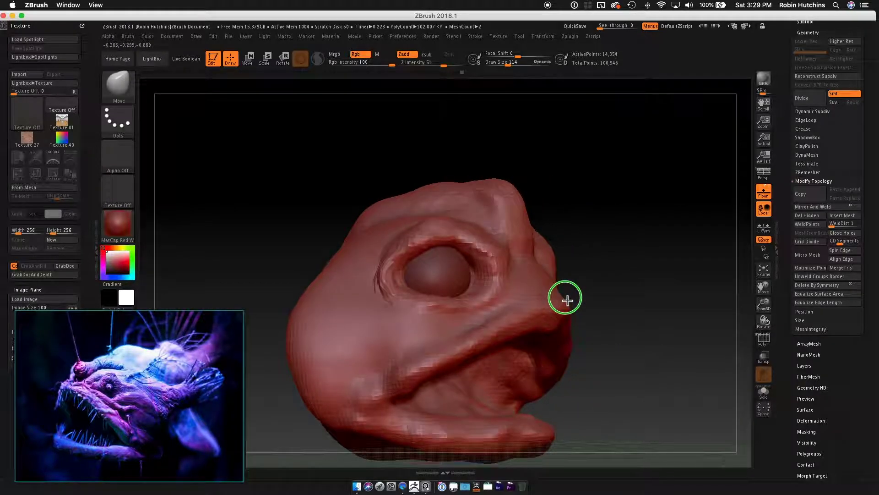
right_drag(501, 277, 465, 290)
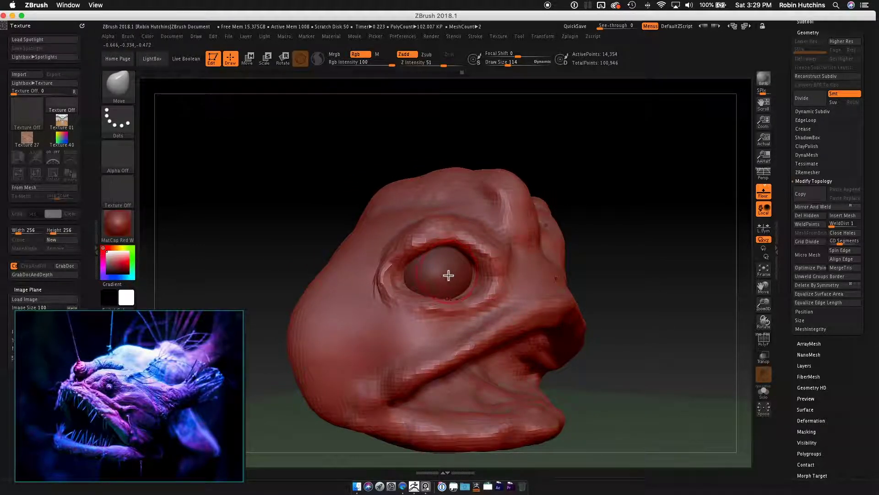
right_drag(582, 211, 641, 215)
ctrl+drag(644, 210, 662, 255)
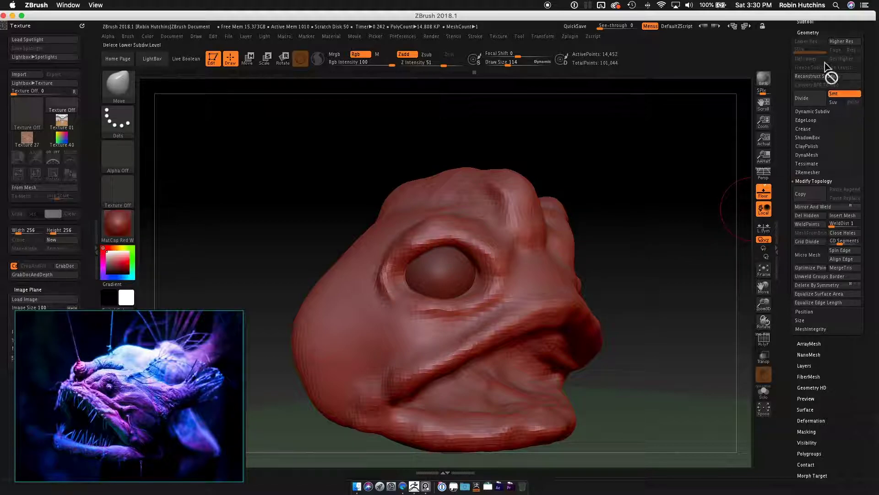
- Make the eyeballs the active subtool and duplicate them
scroll(874, 63, up, 5)
click(817, 105)
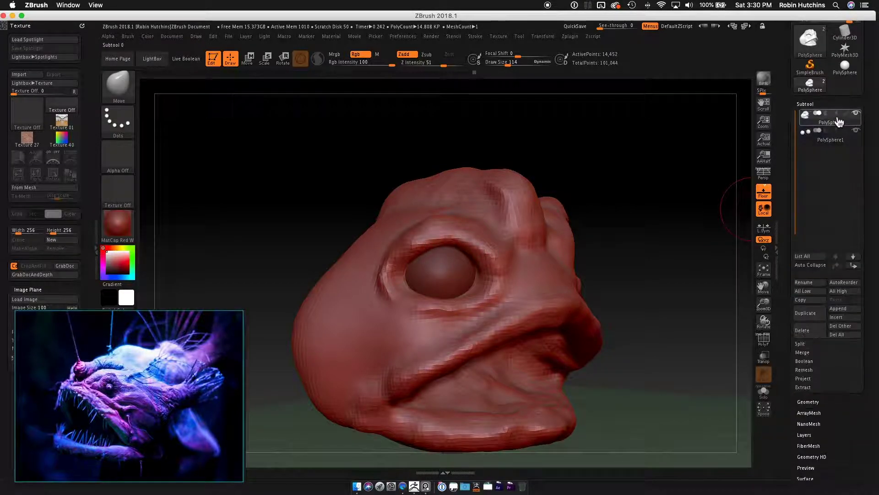
click(830, 136)
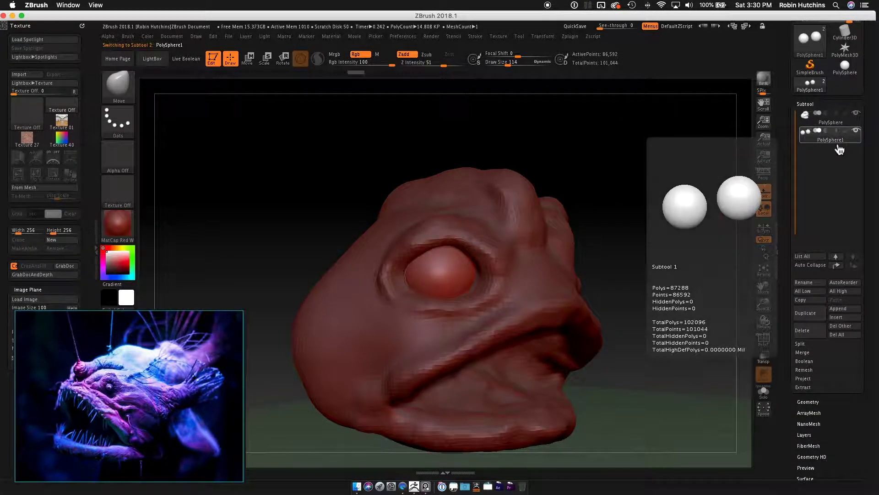
drag(614, 254, 659, 253)
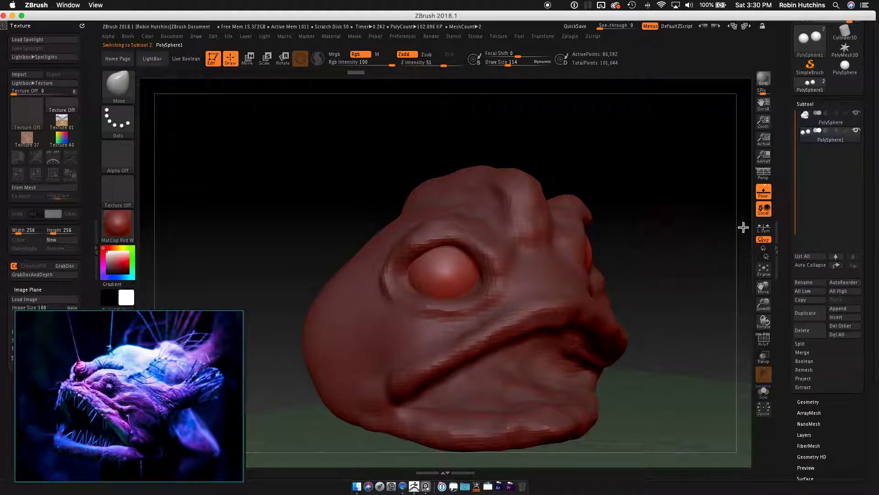
click(813, 316)
- Rename the original eyeball subtool, PolySphere1, as Lid
click(831, 136)
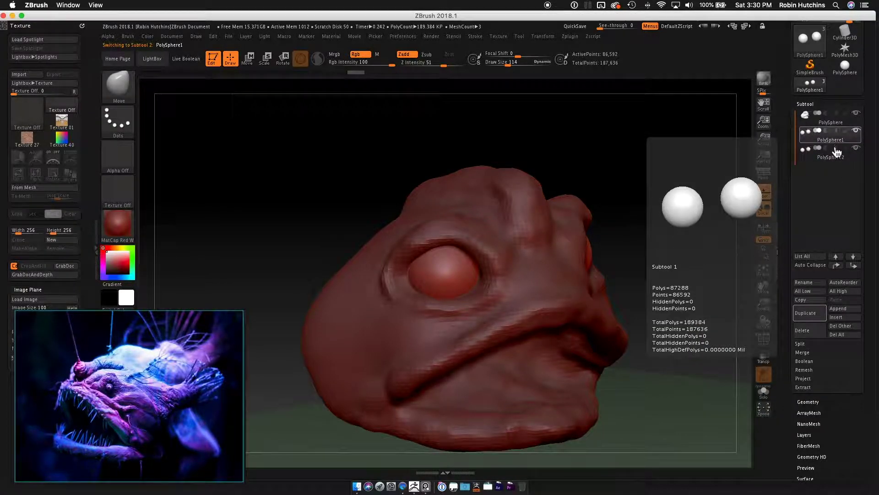
click(820, 282)
text(Lid)
key(Return)
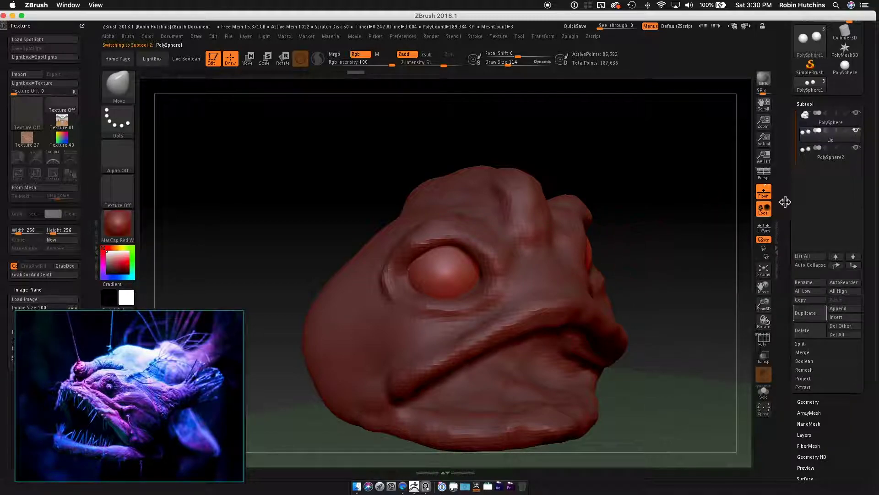
mouse_move(657, 236)
mouse_down()
mouse_move(638, 245)
mouse_move(649, 245)
mouse_up()
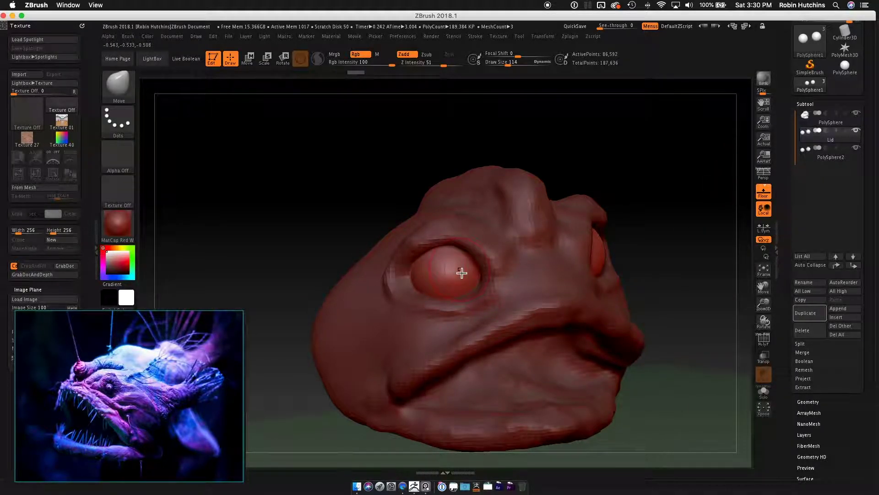
drag(471, 261, 628, 278)
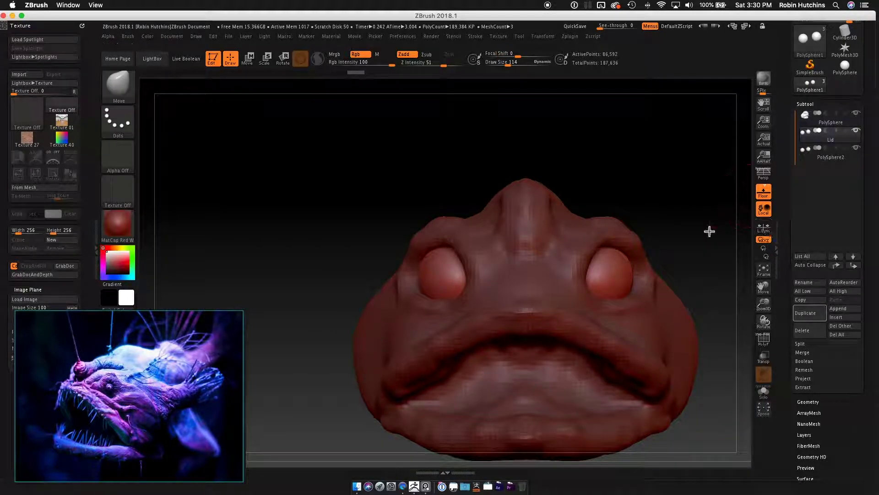
- Activate the Move gizmo on the Lid subtool and place its pivot at one of the eye spheres
click(253, 64)
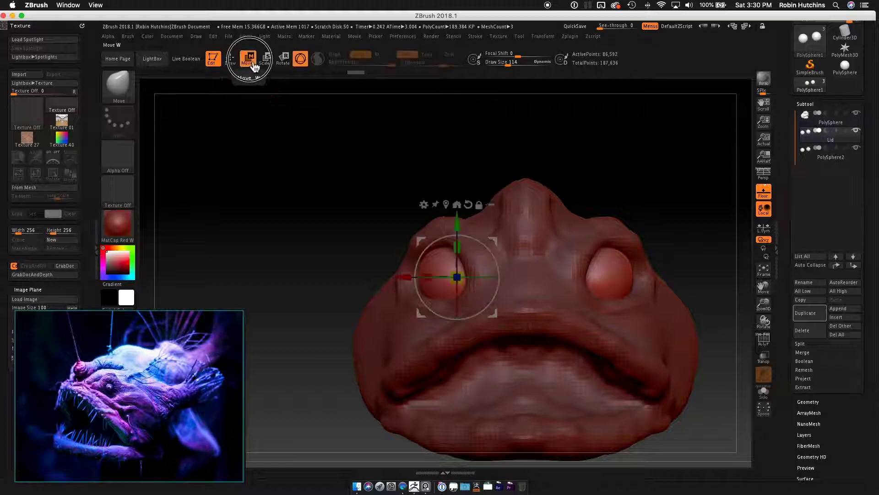
click(447, 207)
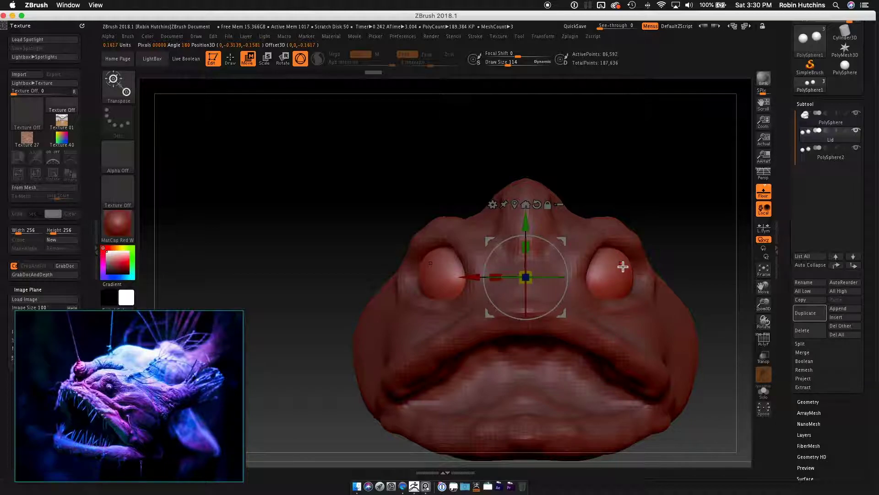
click(517, 204)
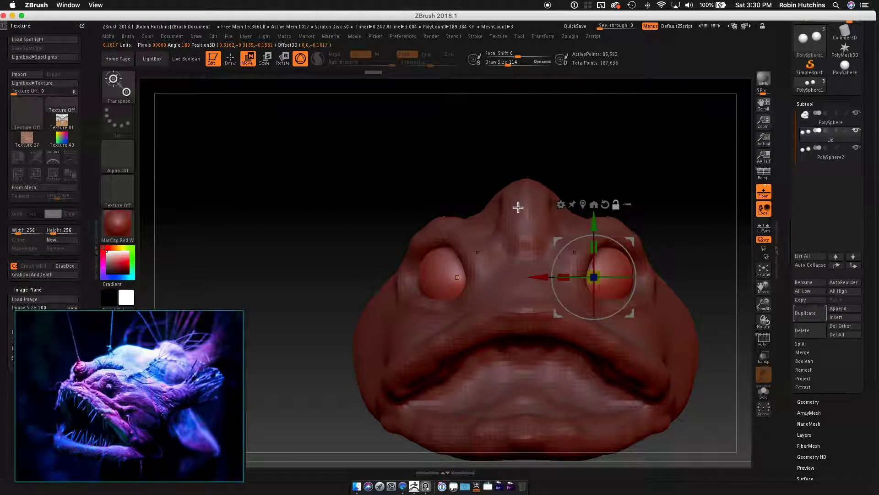
click(457, 277)
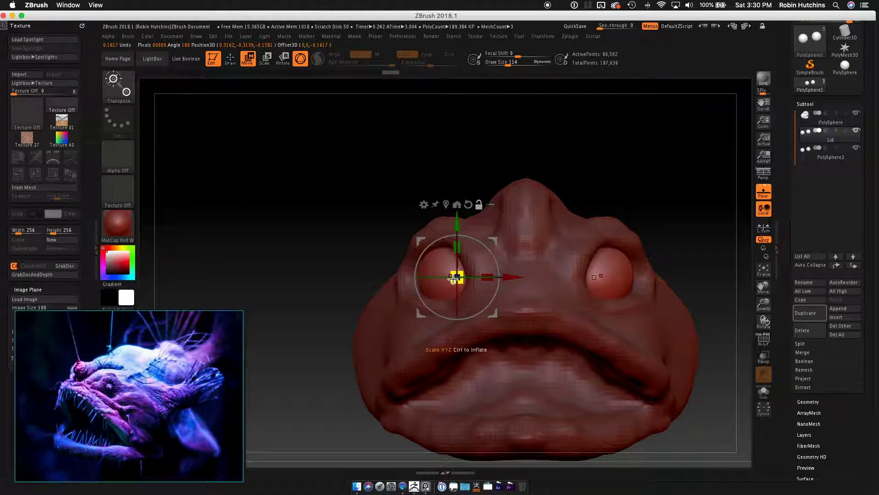
click(595, 282)
click(457, 277)
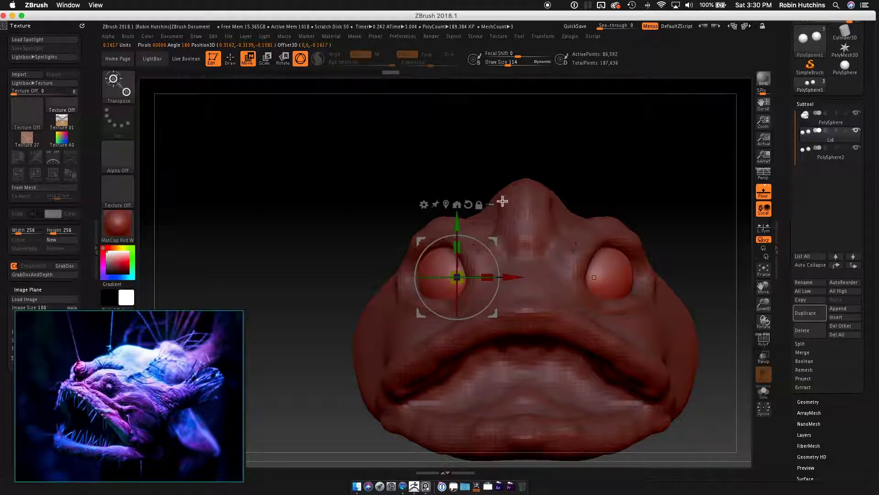
- Try to scale the Lid spheres up slightly around the gizmo without local symmetry
drag(463, 297, 490, 299)
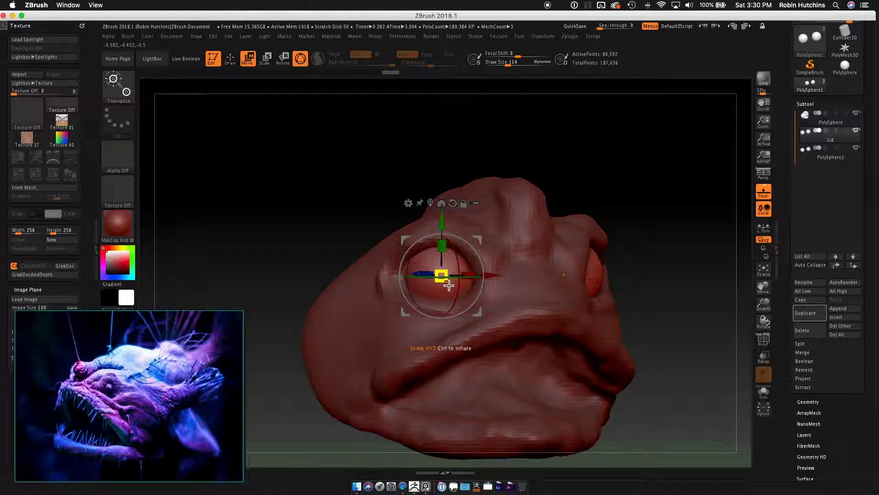
drag(448, 282, 453, 284)
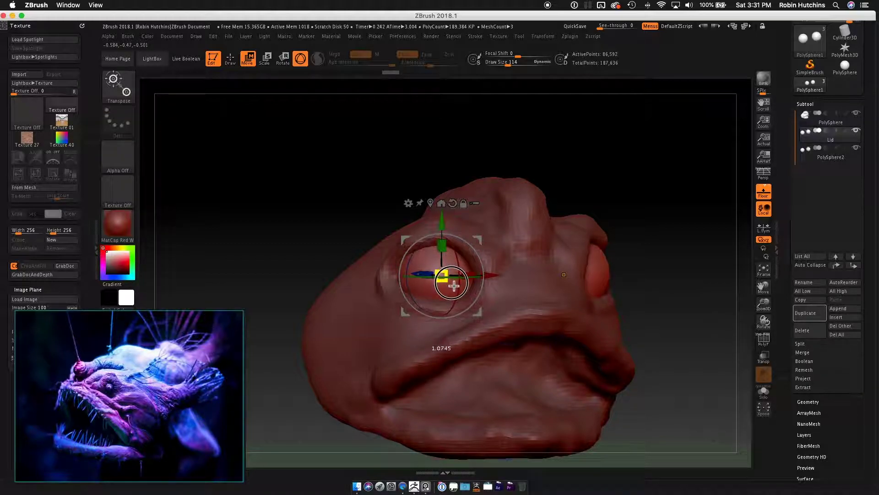
drag(458, 284, 602, 332)
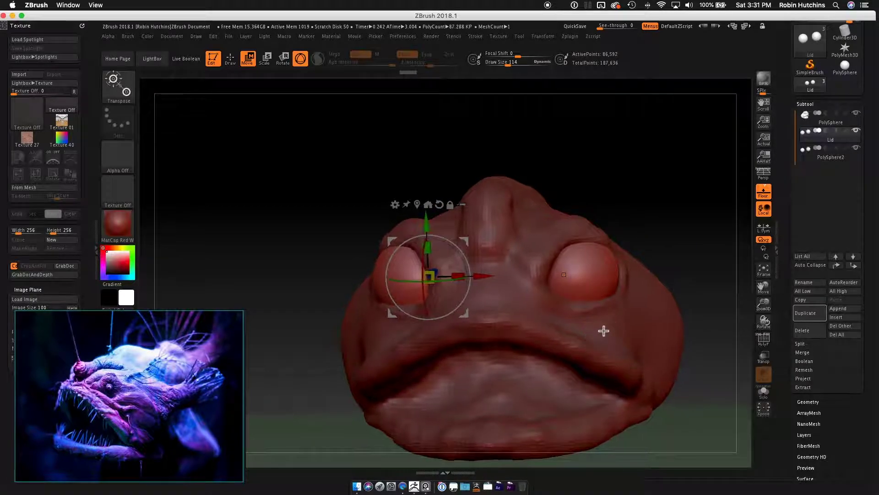
drag(434, 287, 439, 293)
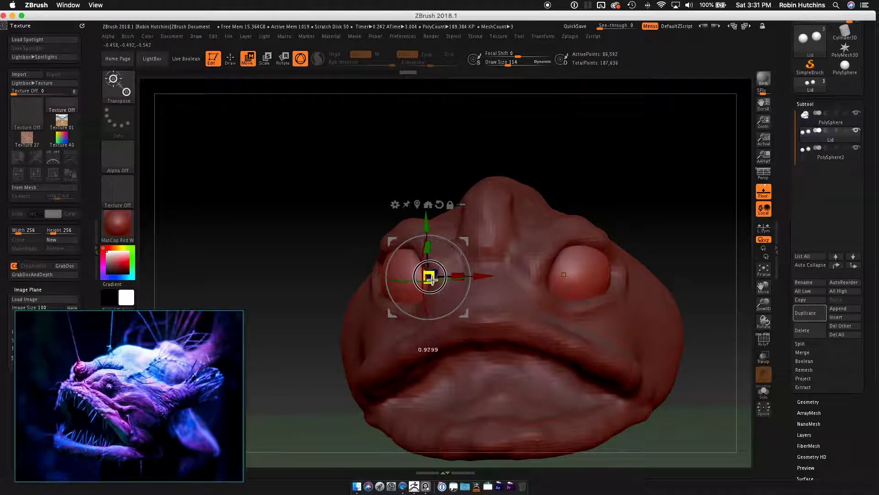
mouse_move(432, 275)
right_down()
mouse_move(610, 284)
mouse_move(639, 269)
mouse_move(634, 277)
mouse_move(411, 290)
right_up()
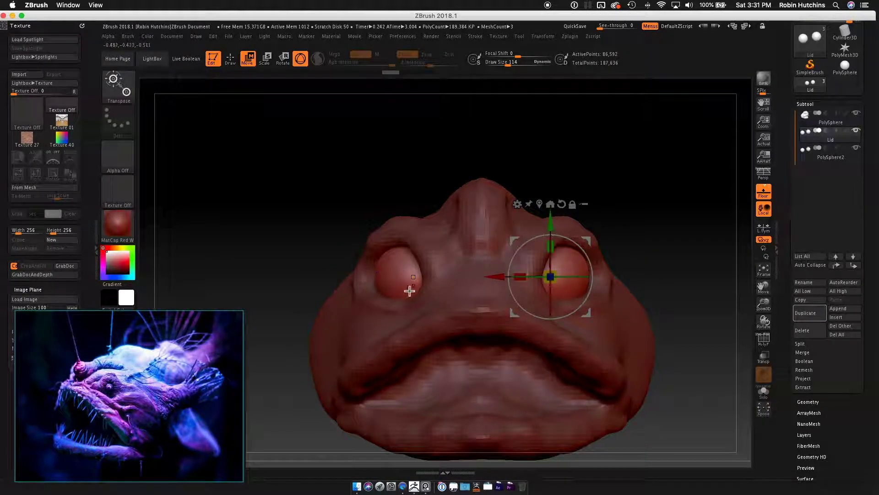
- Scale the Lid spheres up slightly over the eyeballs with local symmetry enabled, and turn local symmetry back off
click(414, 277)
click(647, 295)
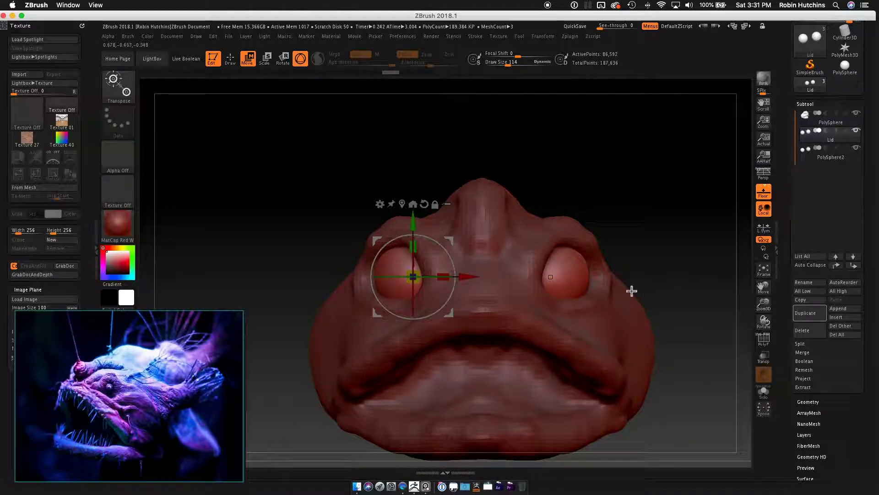
click(766, 233)
drag(538, 307, 542, 305)
mouse_move(422, 271)
mouse_down()
mouse_move(439, 265)
mouse_move(411, 280)
mouse_up()
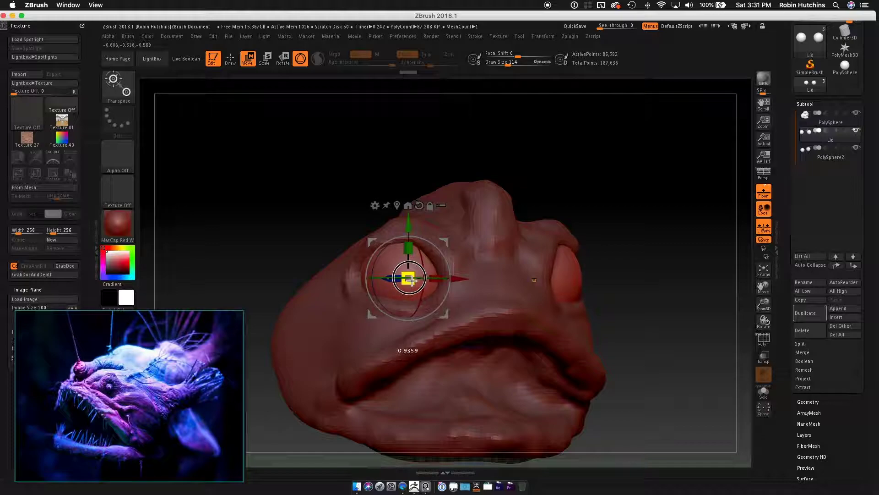
right_drag(547, 308, 584, 296)
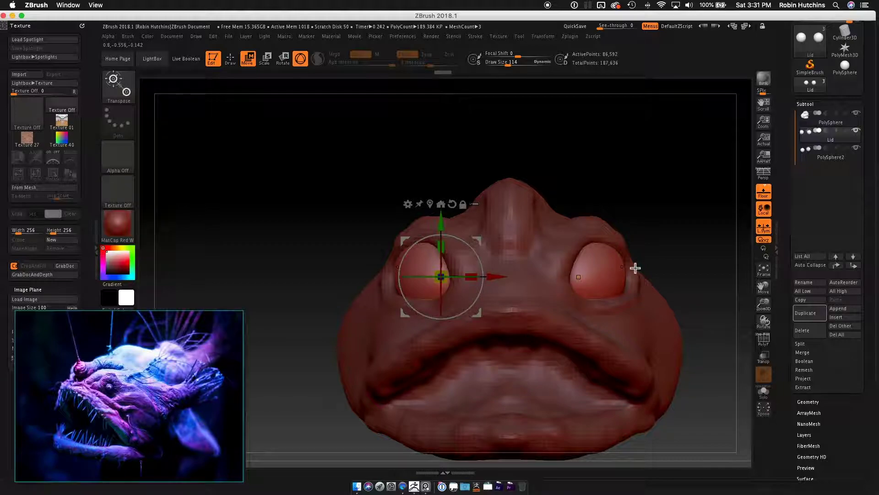
click(767, 232)
click(579, 276)
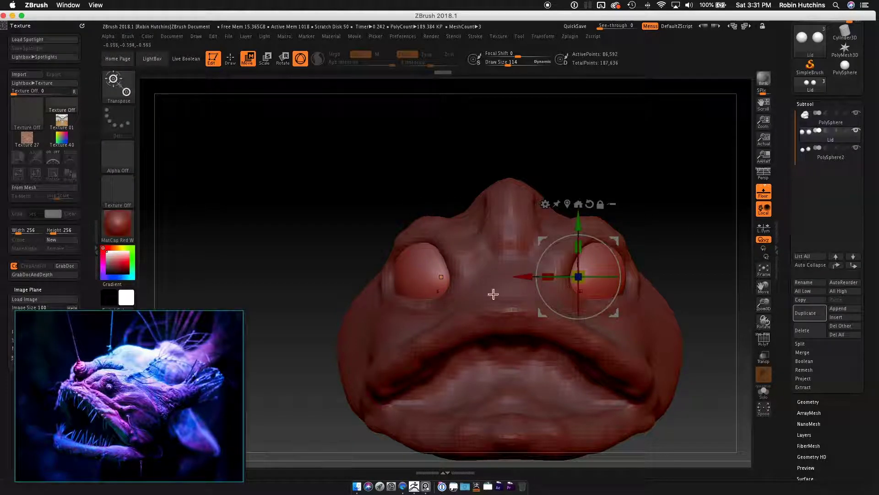
- Return to Draw mode and reduce the draw size to 33
right_drag(587, 317, 448, 265)
right_drag(555, 334, 428, 247)
mouse_move(516, 344)
right_down()
mouse_move(573, 339)
mouse_move(530, 334)
right_up()
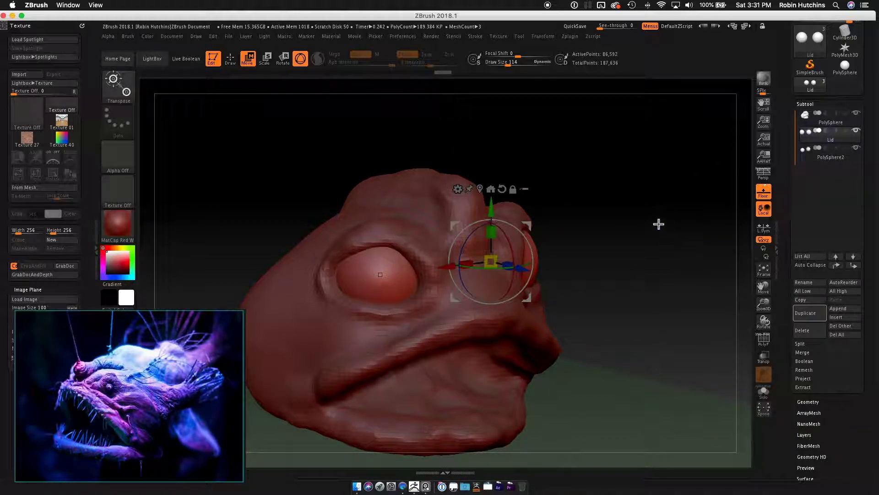
click(230, 58)
mouse_move(613, 192)
shift+right_down()
mouse_move(577, 269)
mouse_move(622, 272)
shift+right_up()
key(s)
drag(623, 273, 621, 274)
mouse_move(599, 272)
alt+right_down()
mouse_move(668, 271)
mouse_move(636, 261)
mouse_move(673, 270)
mouse_move(663, 280)
alt+right_up()
key(s)
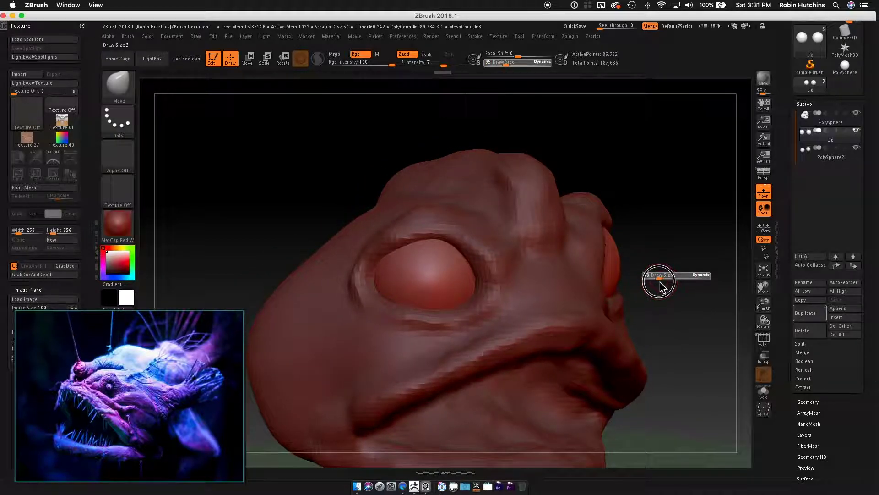
click(657, 282)
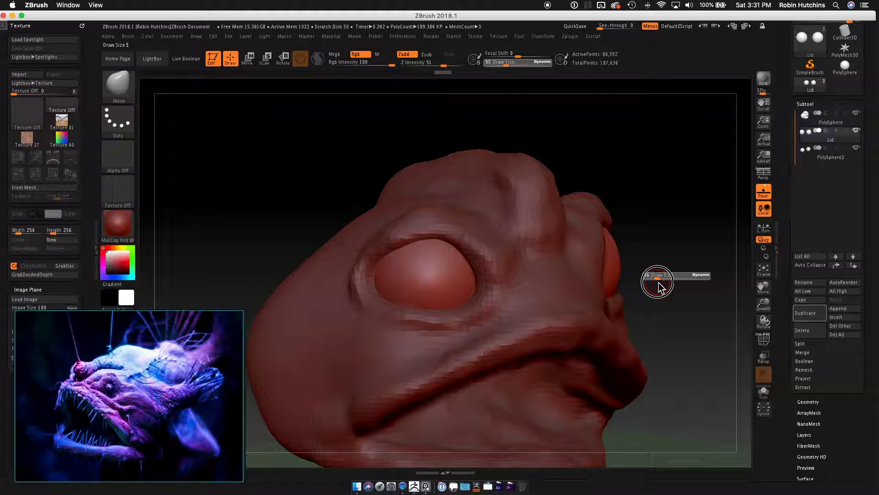
- Mask a horizontal band across the middle of the Lid spheres and invert the mask
mouse_move(522, 285)
right_down()
mouse_move(534, 281)
mouse_move(548, 242)
right_up()
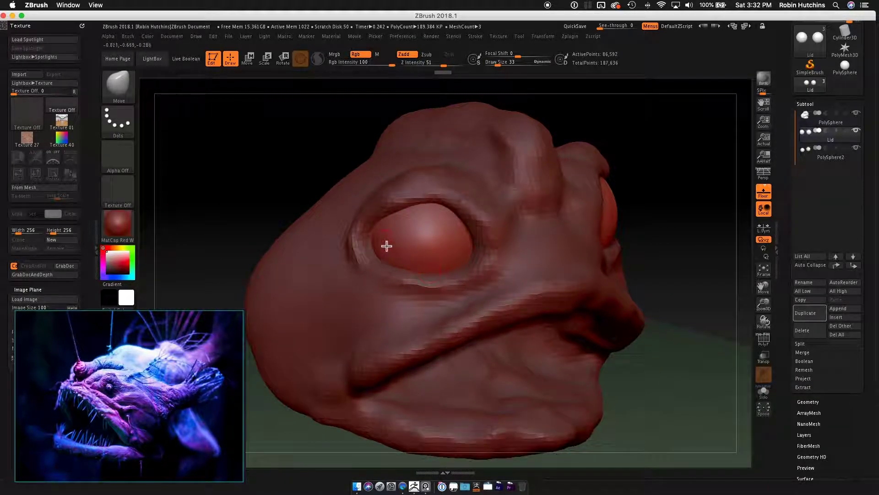
key(ctrl)
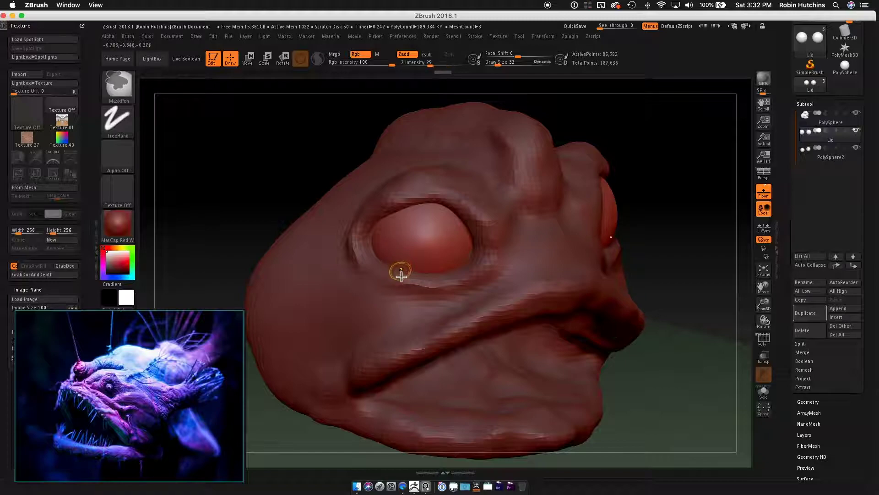
ctrl+click(395, 270)
mouse_move(375, 239)
ctrl+mouse_down()
mouse_move(448, 255)
mouse_move(475, 245)
ctrl+mouse_up()
mouse_move(707, 318)
shift+mouse_down()
mouse_move(670, 288)
mouse_move(701, 294)
shift+mouse_up()
key(ctrl)
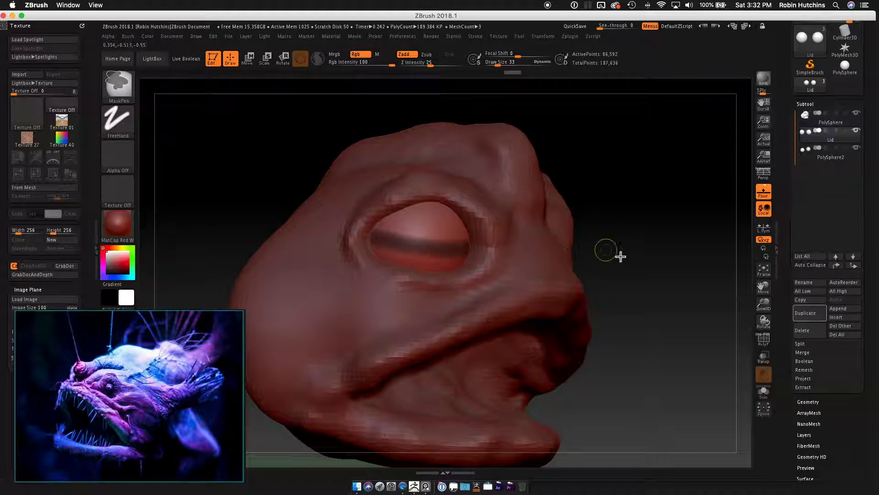
ctrl+click(651, 279)
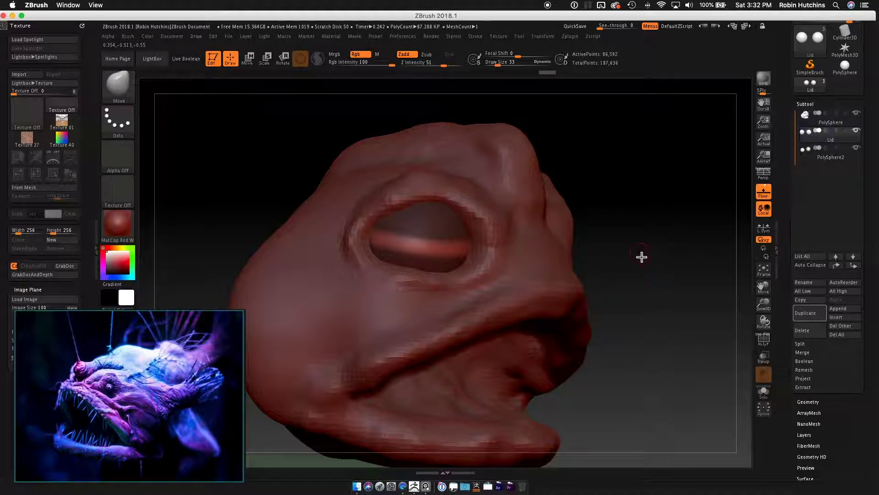
- Push the unmasked middle band of the Lid spheres back into the head with the gizmo, opening a gap between upper and lower lids
drag(636, 283, 648, 284)
ctrl+shift+click(648, 284)
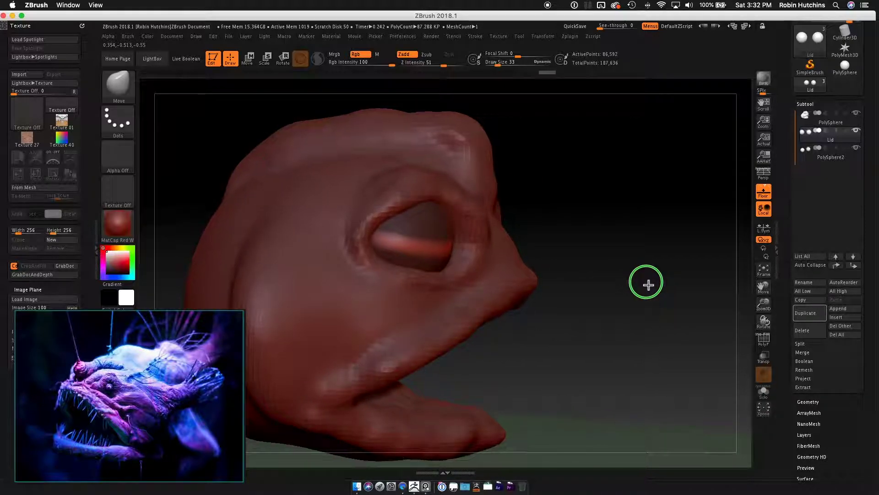
click(252, 58)
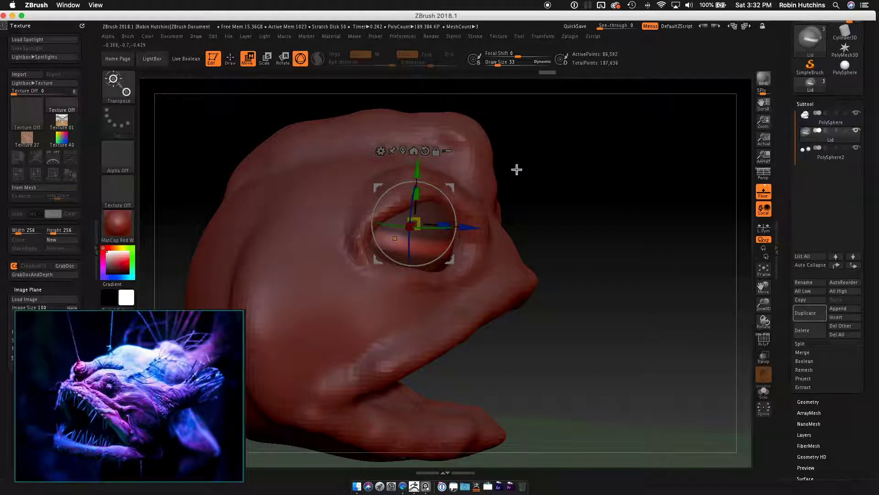
mouse_move(544, 223)
mouse_down()
mouse_move(504, 224)
mouse_move(518, 229)
mouse_move(506, 233)
mouse_move(486, 222)
mouse_move(526, 213)
mouse_move(486, 245)
mouse_up()
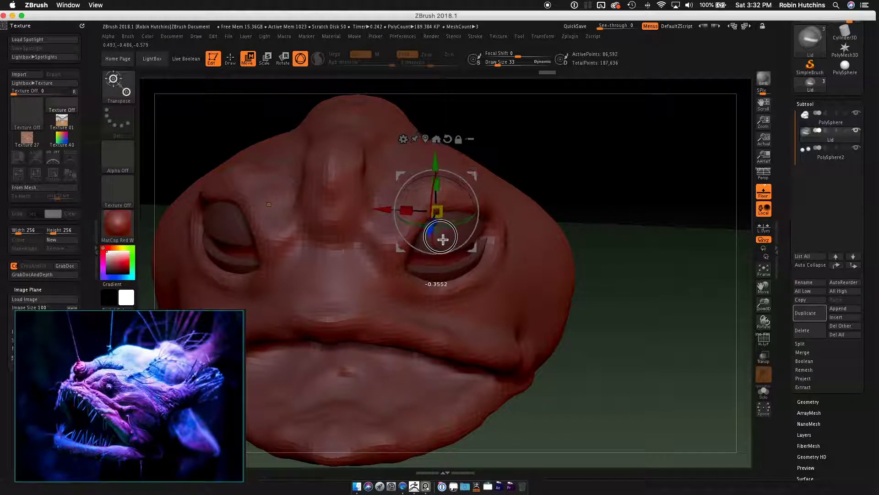
mouse_move(518, 284)
mouse_down()
mouse_move(541, 261)
mouse_move(531, 239)
mouse_move(516, 281)
mouse_move(489, 307)
mouse_up()
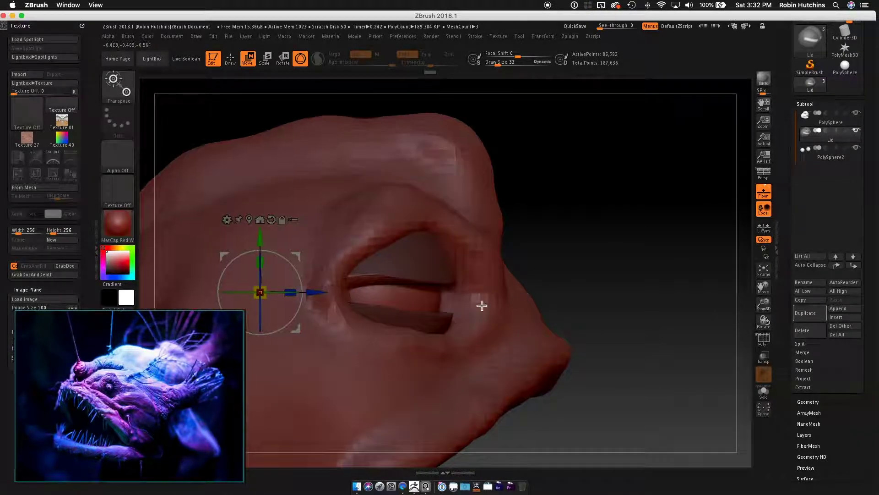
mouse_move(420, 327)
mouse_down()
mouse_move(416, 304)
mouse_move(444, 304)
mouse_move(436, 306)
mouse_up()
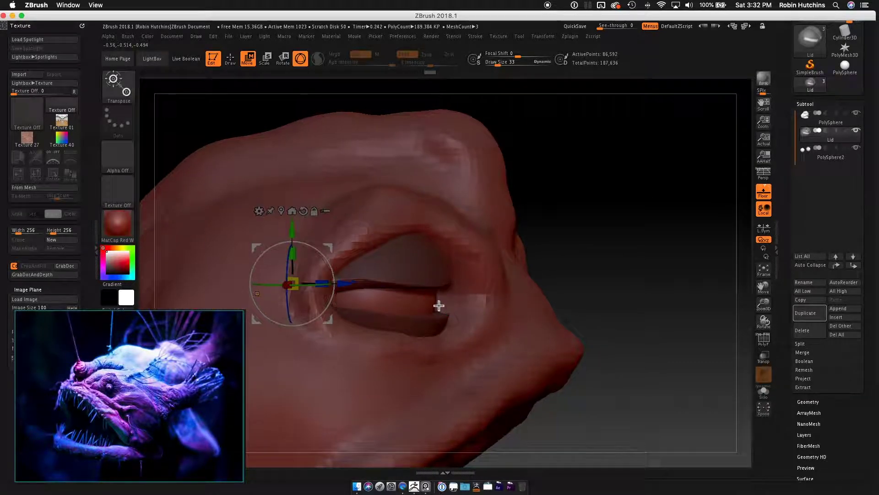
- Clear the Lid's mask and remesh it with DynaMesh, with the Move brush selected
click(238, 68)
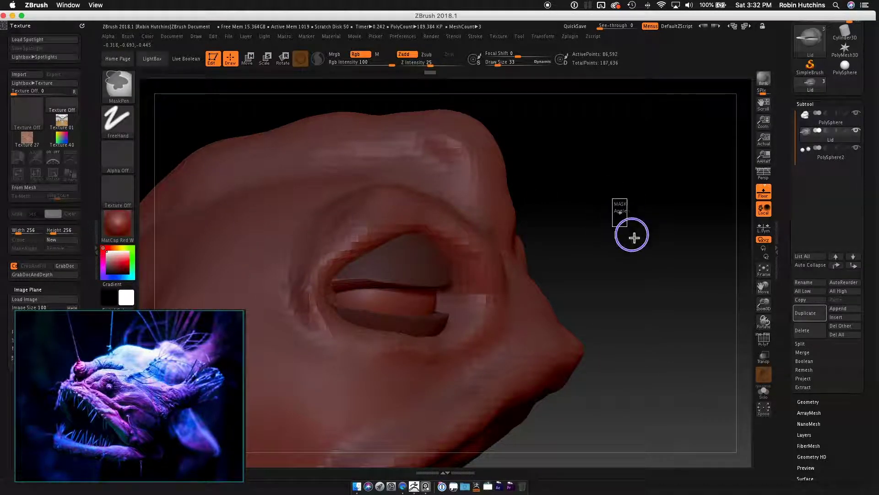
key(b)
key(m)
key(v)
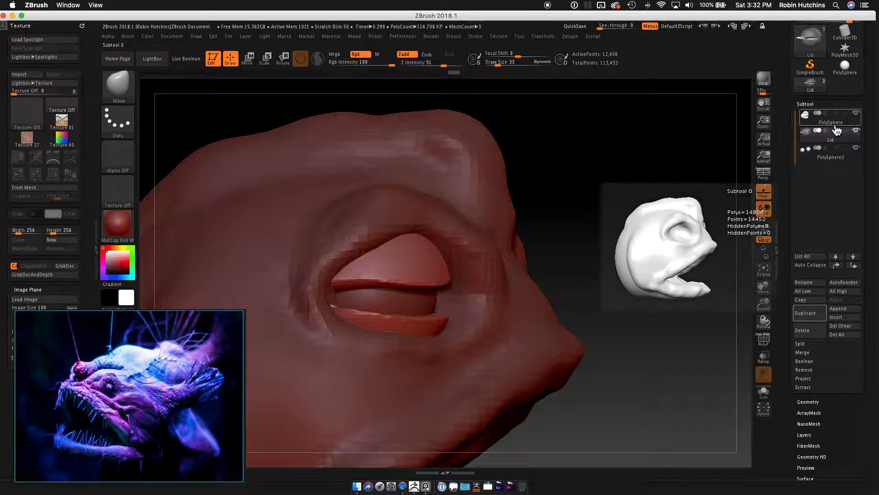
- Check the new eyelids from several angles and make the head, PolySphere, the active subtool
mouse_move(595, 238)
mouse_down()
mouse_move(605, 227)
mouse_move(559, 230)
mouse_move(592, 220)
mouse_move(557, 246)
mouse_move(572, 245)
mouse_move(566, 256)
mouse_move(601, 237)
mouse_up()
click(177, 417)
drag(443, 298, 545, 299)
drag(635, 271, 534, 290)
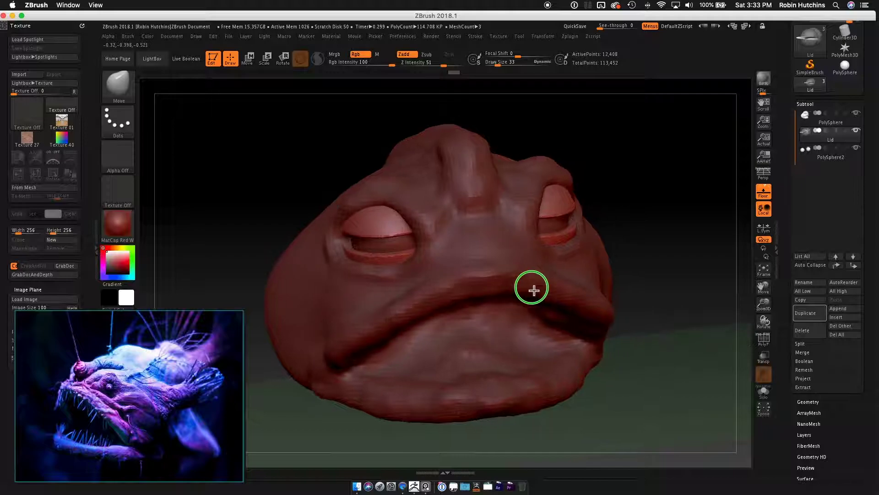
click(830, 118)
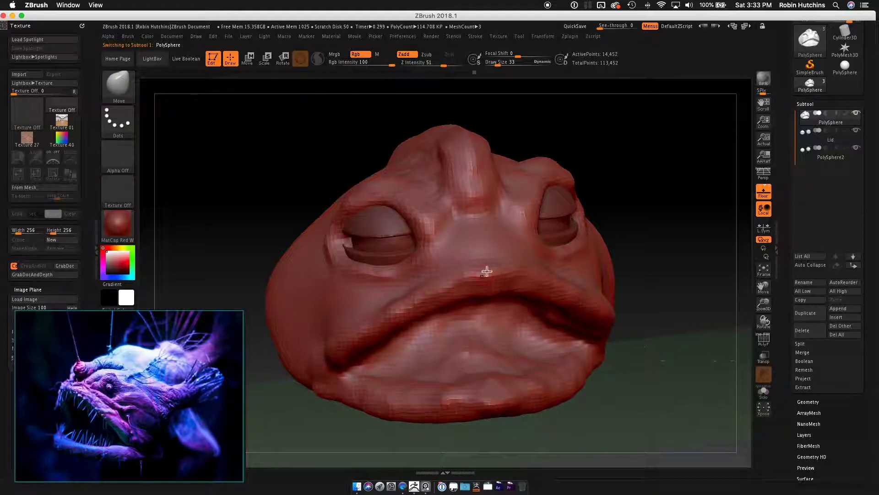
right_drag(454, 294, 550, 316)
- Remesh the head with DynaMesh at a resolution of 128 for a denser mesh
mouse_move(872, 252)
mouse_down()
mouse_move(870, 192)
mouse_move(868, 255)
mouse_up()
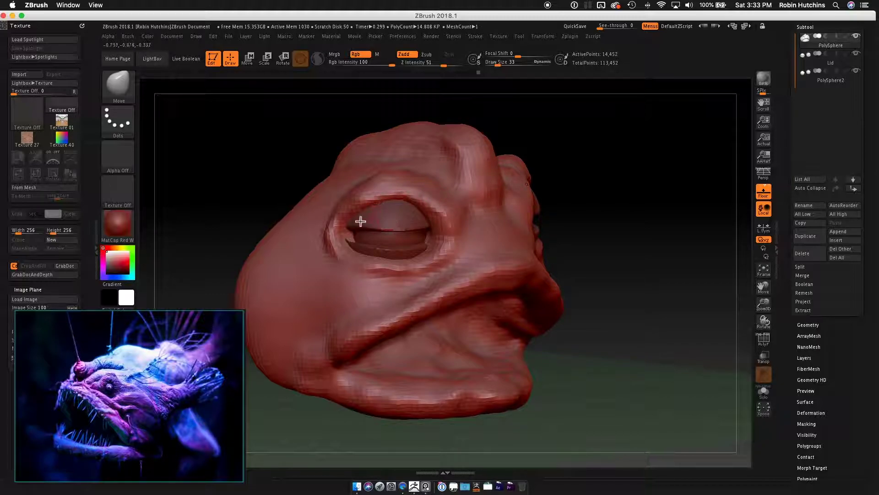
drag(865, 340, 851, 328)
click(810, 303)
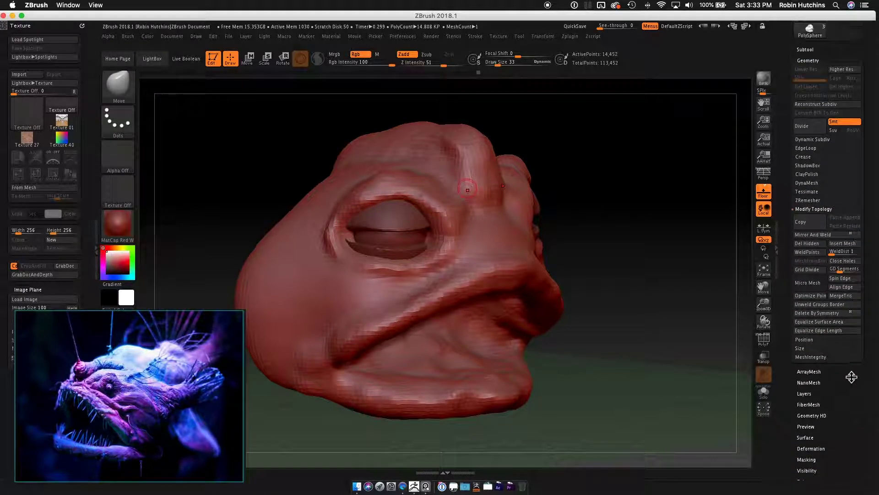
drag(863, 365, 851, 403)
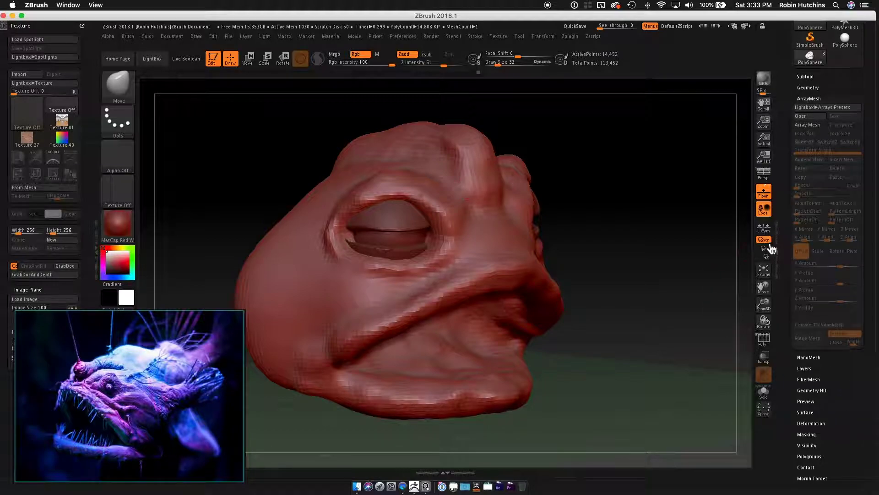
click(807, 88)
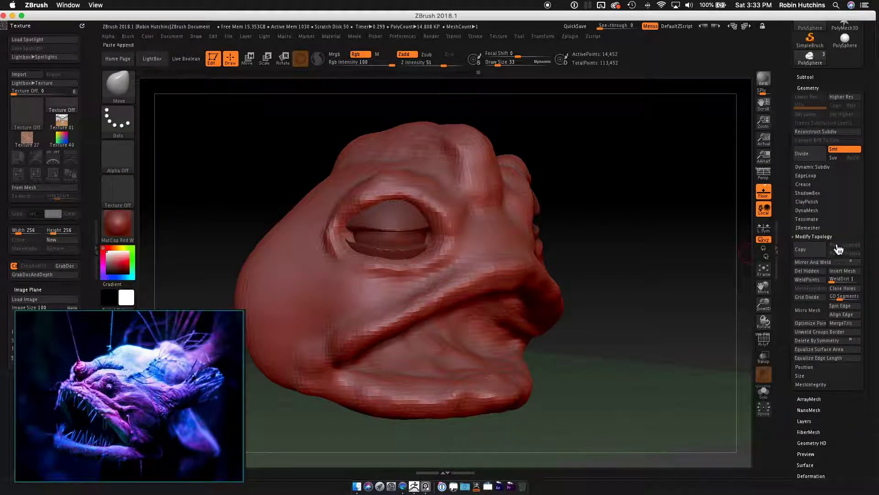
click(806, 210)
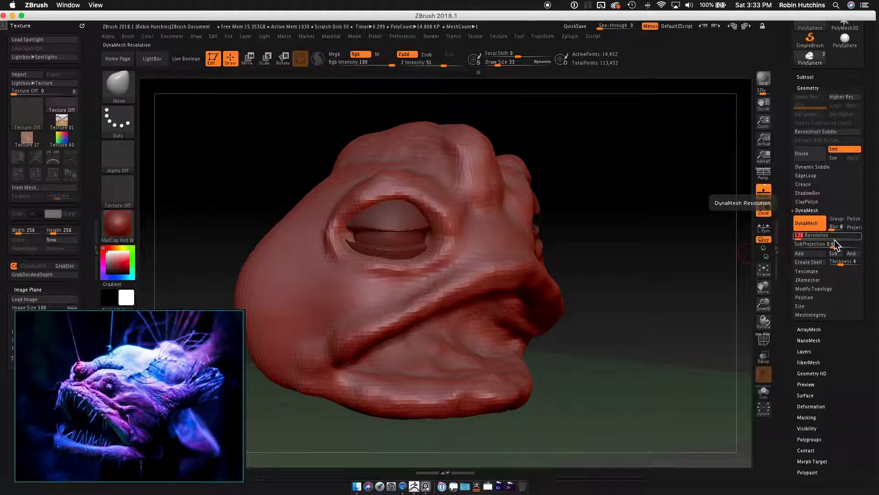
ctrl+drag(597, 212, 645, 253)
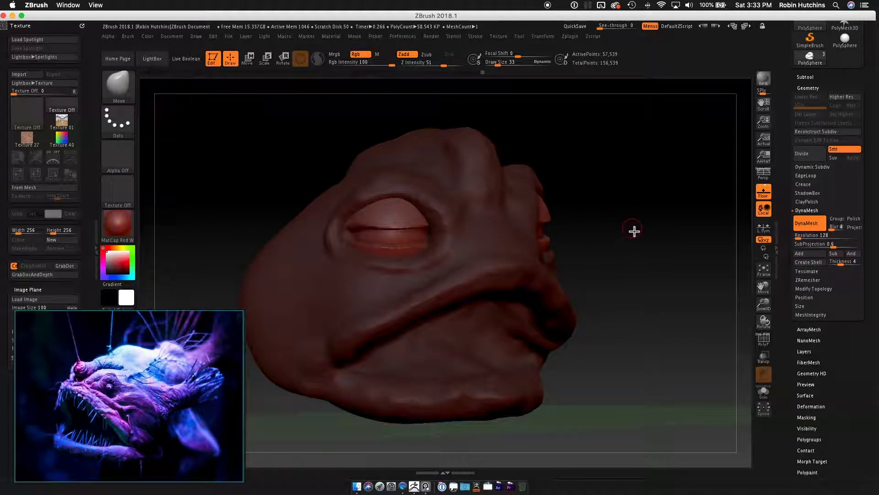
- Merge the head down with the Lid subtool and remesh the combined mesh with DynaMesh to fuse the eyelids
mouse_move(603, 306)
mouse_down()
mouse_move(618, 316)
mouse_move(610, 314)
mouse_up()
drag(572, 291, 560, 291)
click(807, 78)
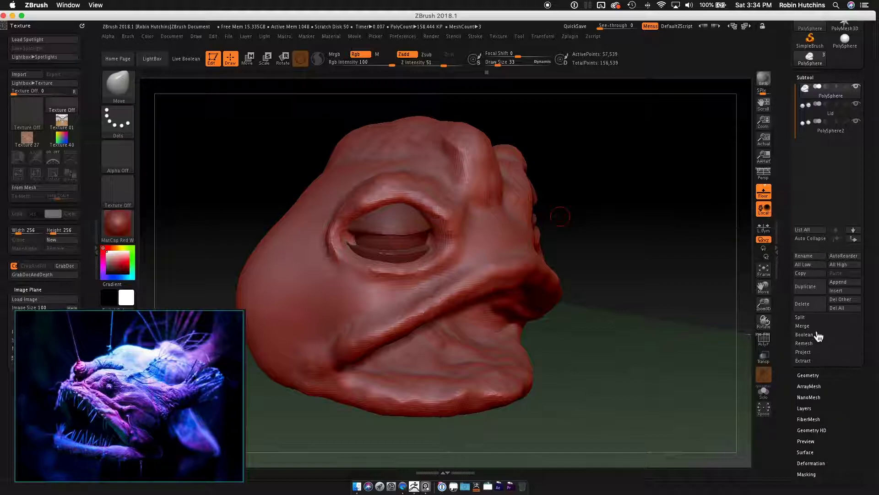
click(818, 327)
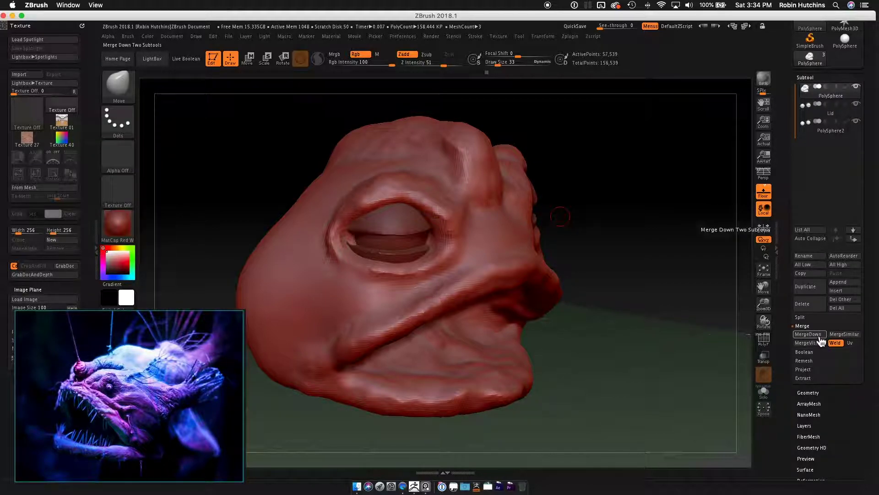
click(819, 338)
click(722, 362)
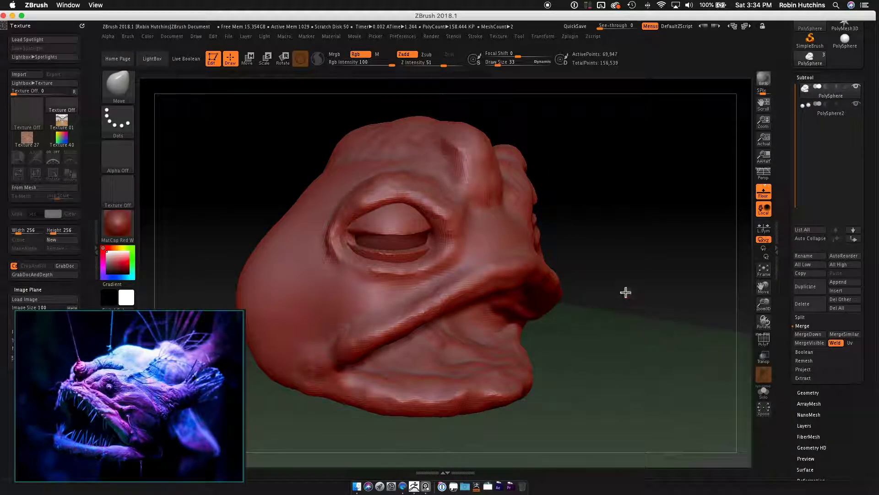
mouse_move(582, 247)
mouse_down()
mouse_move(606, 240)
mouse_move(565, 245)
mouse_move(615, 273)
mouse_move(607, 263)
mouse_move(607, 280)
mouse_move(575, 269)
mouse_move(567, 296)
mouse_up()
mouse_move(566, 296)
right_down()
mouse_move(579, 291)
mouse_move(544, 306)
mouse_move(585, 308)
mouse_move(526, 335)
mouse_move(538, 312)
mouse_move(613, 304)
right_up()
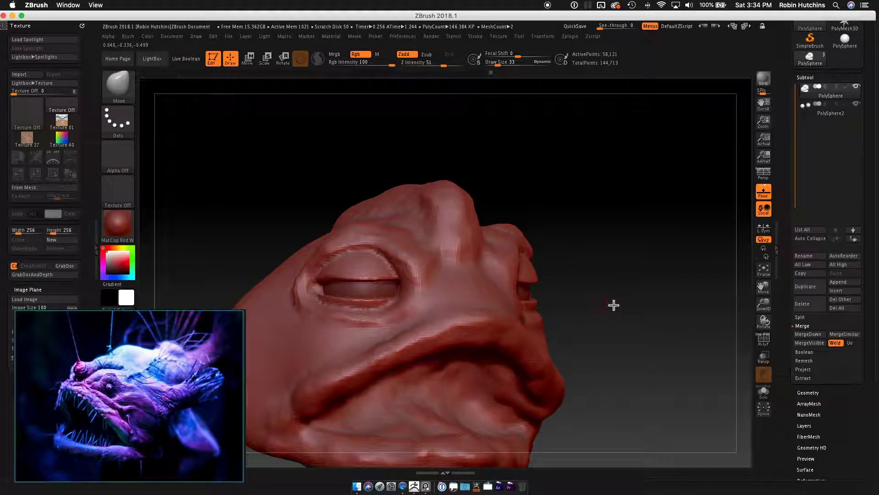
- Switch to the ClayBuildup brush and set its draw size to 69
key(b)
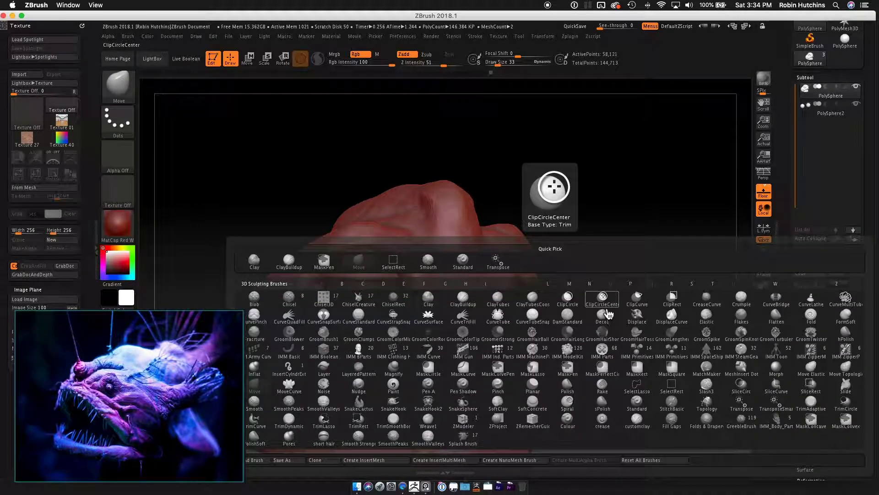
key(c)
key(b)
key(s)
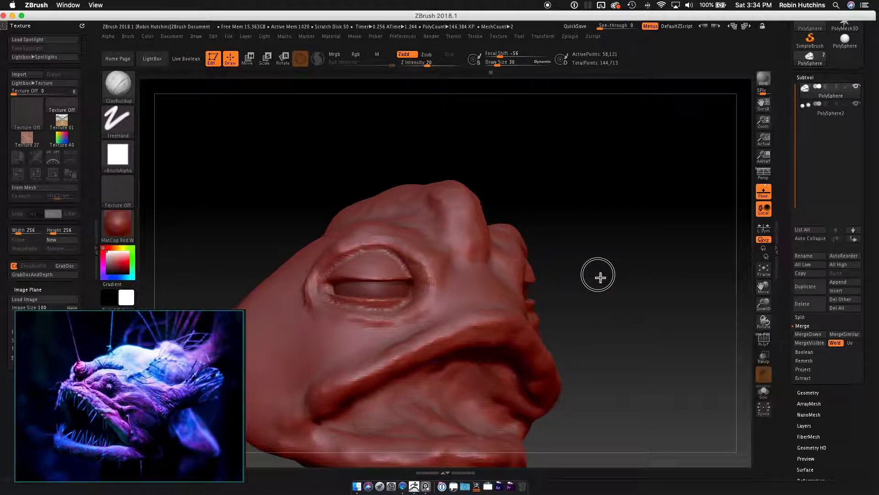
text(69)
key(Return)
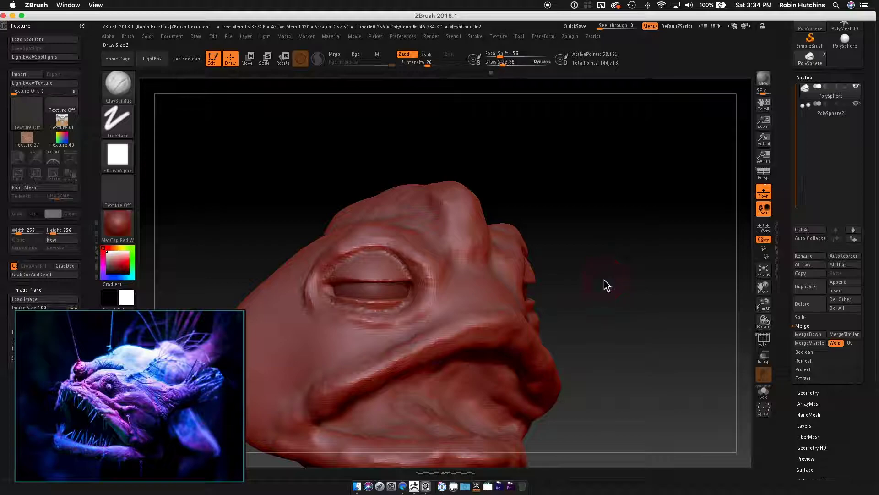
- Build up wrinkled folds on the snout between the eyes and on the skin beneath the eyelids
mouse_move(614, 269)
right_down()
mouse_move(483, 289)
mouse_move(516, 259)
mouse_move(543, 261)
mouse_move(526, 257)
mouse_move(522, 314)
mouse_move(500, 301)
mouse_move(468, 310)
right_up()
mouse_move(559, 262)
right_down()
mouse_move(507, 304)
mouse_move(521, 304)
right_up()
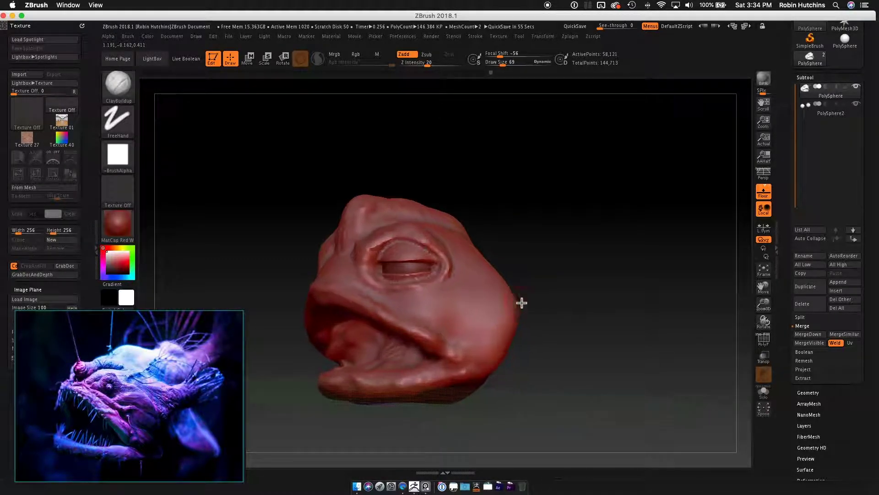
key(s)
mouse_move(552, 249)
right_down()
mouse_move(540, 246)
mouse_move(549, 247)
right_up()
mouse_move(557, 256)
mouse_down()
mouse_move(581, 263)
mouse_move(508, 274)
mouse_up()
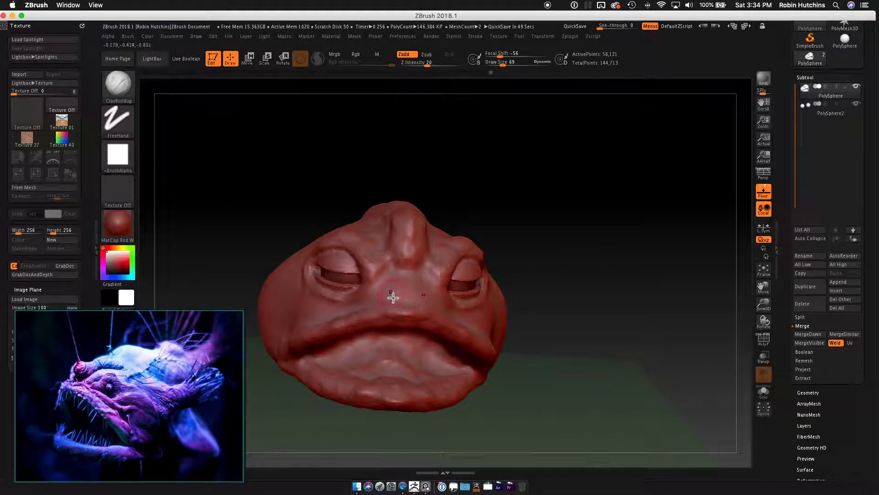
mouse_move(397, 294)
mouse_down()
mouse_move(408, 297)
mouse_move(434, 271)
mouse_up()
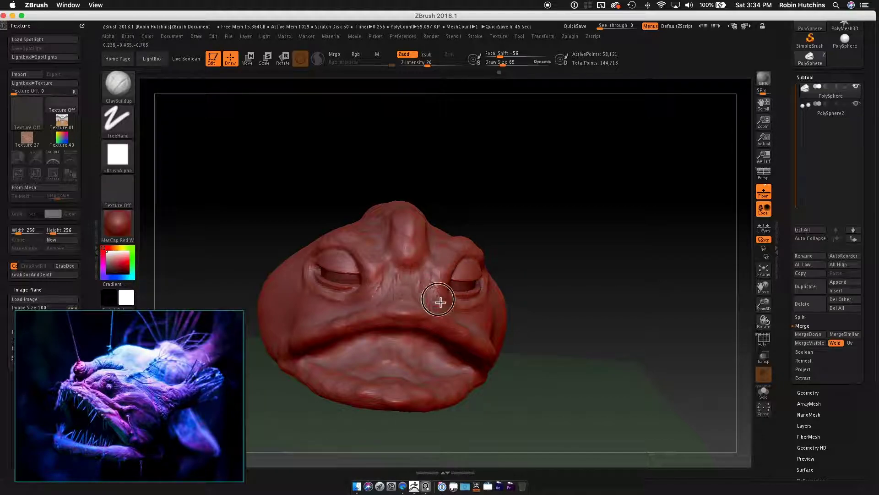
mouse_move(486, 288)
mouse_down()
mouse_move(501, 294)
mouse_move(428, 290)
mouse_up()
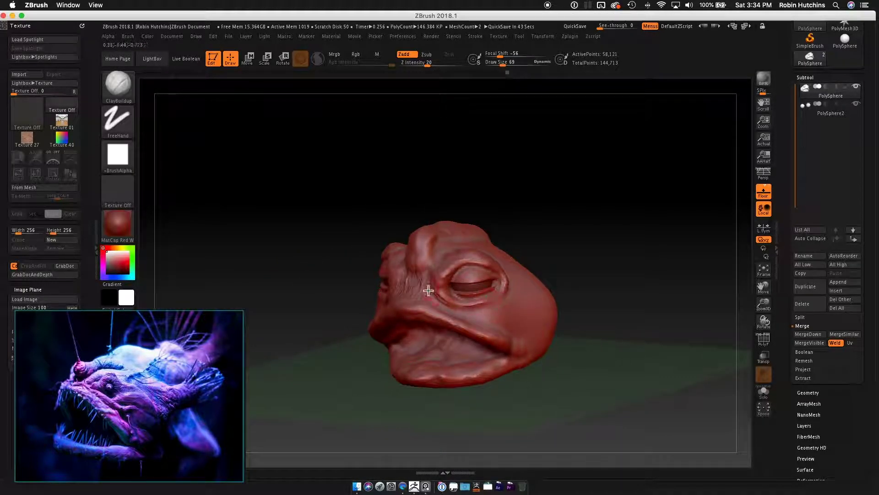
mouse_move(508, 312)
mouse_down()
mouse_move(516, 287)
mouse_move(548, 287)
mouse_move(449, 308)
mouse_move(543, 308)
mouse_move(551, 301)
mouse_up()
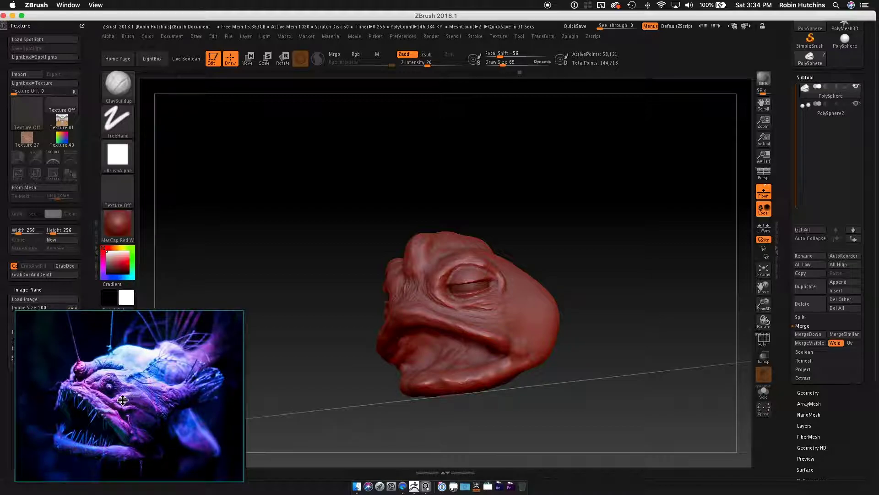
- Shift the reference image clear of the model and build up fleshy cheek folds below the eye and along the upper lip
mouse_move(157, 405)
mouse_down()
mouse_move(167, 399)
mouse_move(137, 402)
mouse_move(146, 404)
mouse_up()
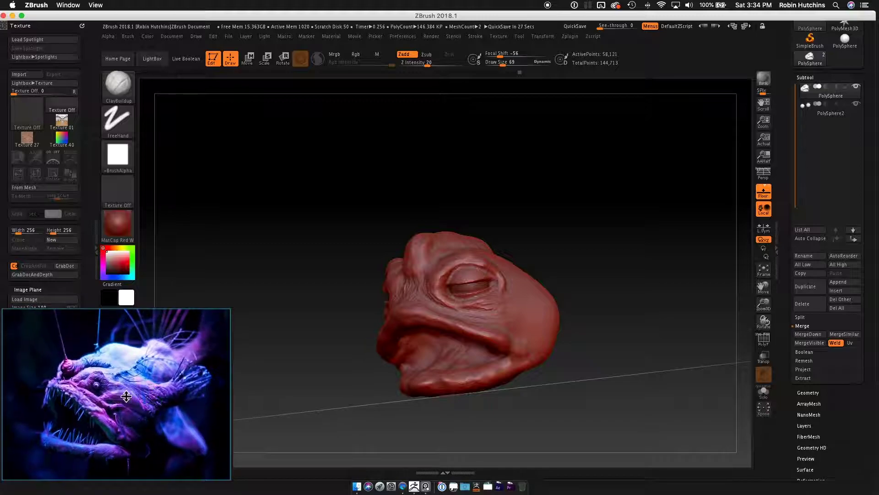
drag(357, 336, 544, 337)
mouse_move(362, 299)
mouse_down()
mouse_move(345, 301)
mouse_move(386, 296)
mouse_move(446, 321)
mouse_move(514, 330)
mouse_move(371, 295)
mouse_up()
drag(588, 305, 569, 307)
drag(462, 309, 524, 288)
mouse_move(502, 320)
mouse_down()
mouse_move(526, 298)
mouse_move(518, 300)
mouse_move(526, 314)
mouse_move(521, 291)
mouse_up()
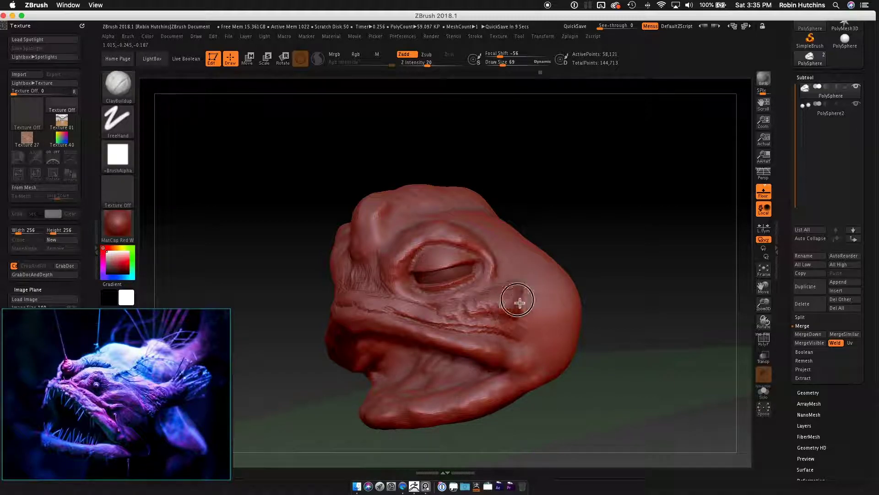
mouse_move(581, 310)
mouse_down()
mouse_move(590, 298)
mouse_move(569, 330)
mouse_move(542, 328)
mouse_move(575, 314)
mouse_up()
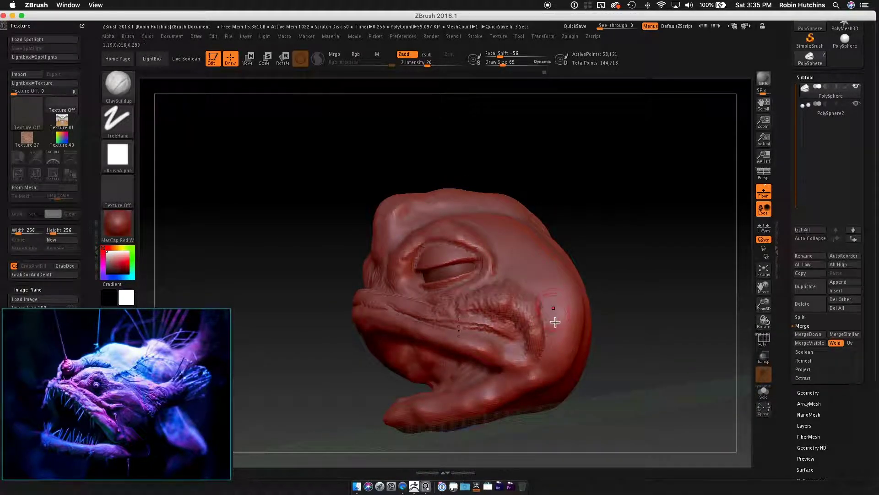
- Set the draw size to 109 and build up a thick fold behind the cheek, running down to the mouth corner
mouse_move(583, 316)
mouse_down()
mouse_move(609, 291)
mouse_move(584, 333)
mouse_move(581, 284)
mouse_up()
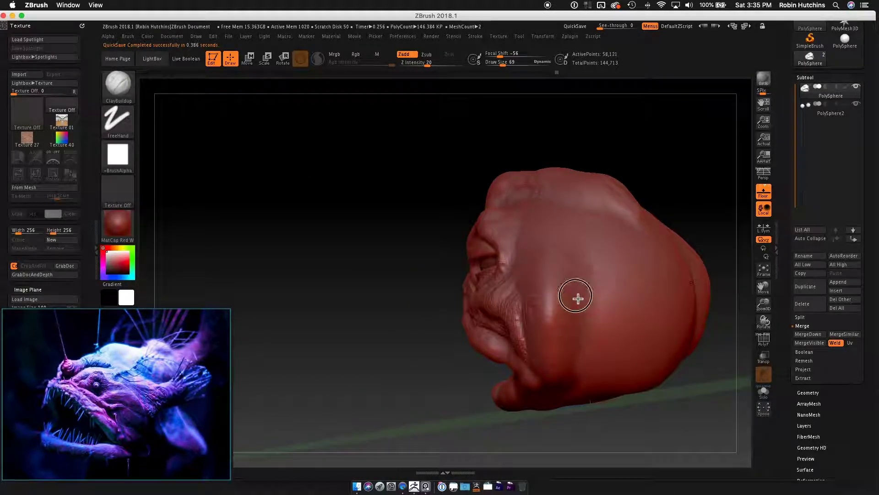
drag(606, 329, 620, 316)
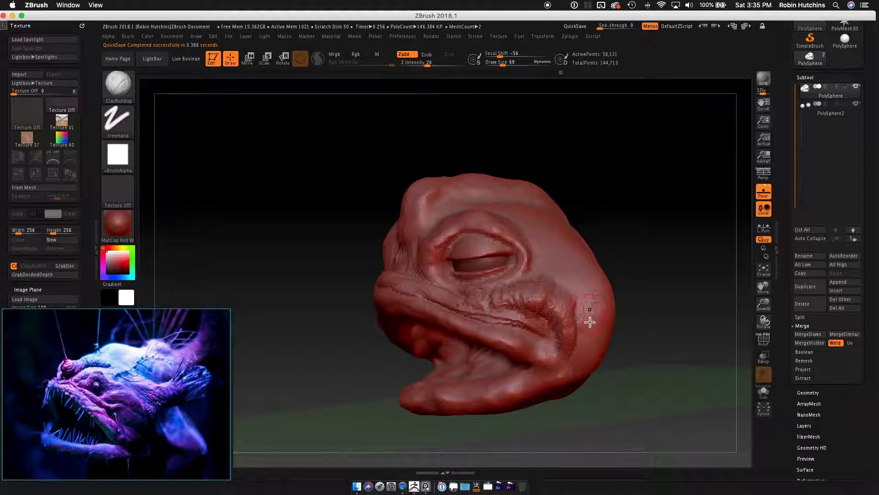
key(s)
mouse_move(605, 340)
mouse_down()
mouse_move(584, 343)
mouse_move(615, 298)
mouse_move(588, 349)
mouse_move(583, 344)
mouse_up()
drag(559, 383, 585, 356)
mouse_move(587, 359)
right_down()
mouse_move(604, 359)
mouse_move(556, 406)
right_up()
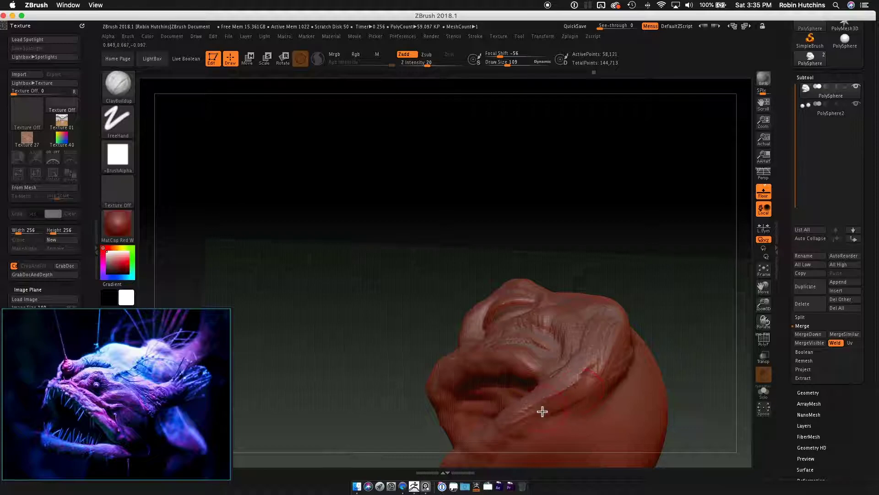
- Set the focal shift to -100 and build up the folds around the cheek and jaw corner
mouse_move(504, 420)
right_down()
mouse_move(575, 255)
mouse_move(549, 296)
right_up()
right_click(531, 295)
click(529, 292)
drag(479, 328, 497, 301)
mouse_move(556, 351)
right_down()
mouse_move(584, 343)
mouse_move(592, 355)
mouse_move(618, 350)
mouse_move(553, 357)
mouse_move(648, 324)
mouse_move(569, 345)
right_up()
mouse_move(560, 277)
right_down()
mouse_move(528, 346)
mouse_move(592, 345)
mouse_move(579, 339)
mouse_move(610, 330)
mouse_move(600, 235)
right_up()
mouse_move(531, 366)
right_down()
mouse_move(571, 337)
mouse_move(544, 336)
mouse_move(572, 320)
mouse_move(562, 334)
mouse_move(571, 334)
mouse_move(520, 355)
mouse_move(555, 355)
mouse_move(359, 314)
mouse_move(479, 308)
mouse_move(405, 307)
right_up()
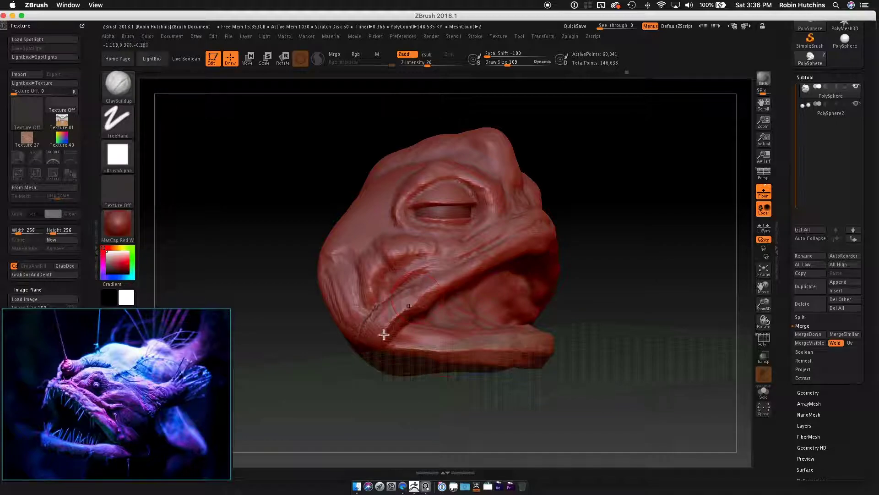
- Build up the lower lip and extend the front of the lower jaw into an upward-curving tip
mouse_move(592, 275)
right_down()
mouse_move(570, 281)
mouse_move(622, 310)
mouse_move(406, 367)
right_up()
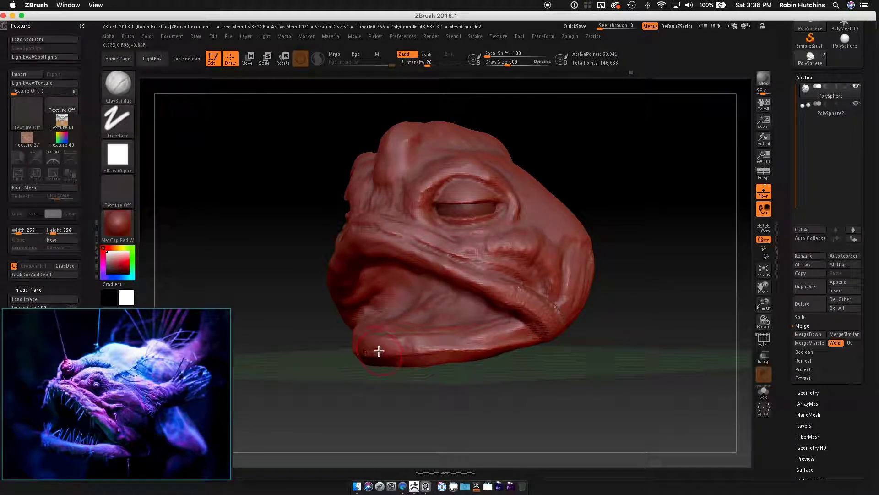
mouse_move(390, 339)
right_down()
mouse_move(466, 338)
mouse_move(486, 360)
mouse_move(450, 360)
right_up()
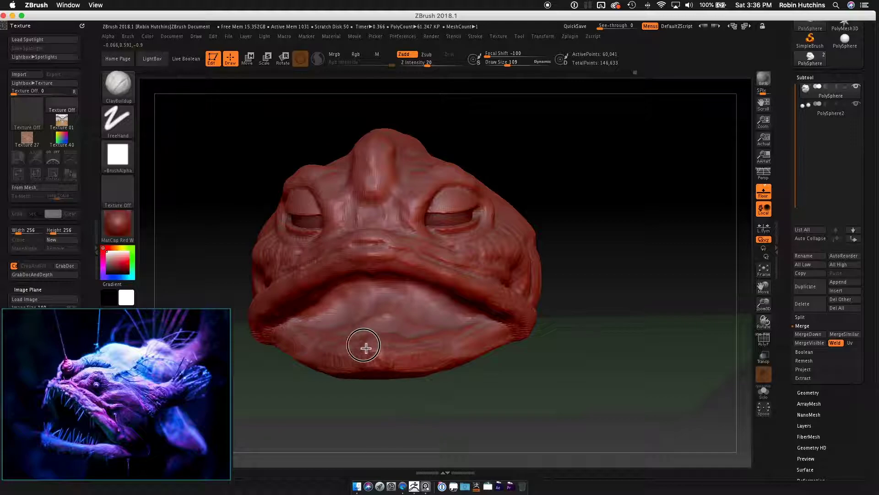
mouse_move(398, 331)
right_down()
mouse_move(435, 298)
mouse_move(506, 316)
mouse_move(494, 328)
mouse_move(459, 317)
right_up()
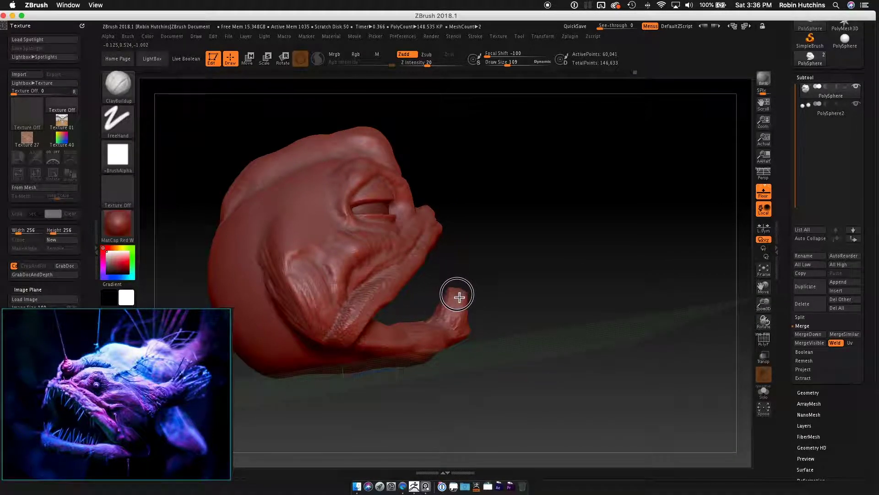
mouse_move(461, 278)
right_down()
mouse_move(457, 318)
mouse_move(471, 334)
mouse_move(492, 316)
mouse_move(476, 359)
right_up()
right_click(407, 388)
mouse_move(500, 320)
right_down()
mouse_move(517, 320)
mouse_move(477, 322)
mouse_move(506, 317)
mouse_move(495, 262)
right_up()
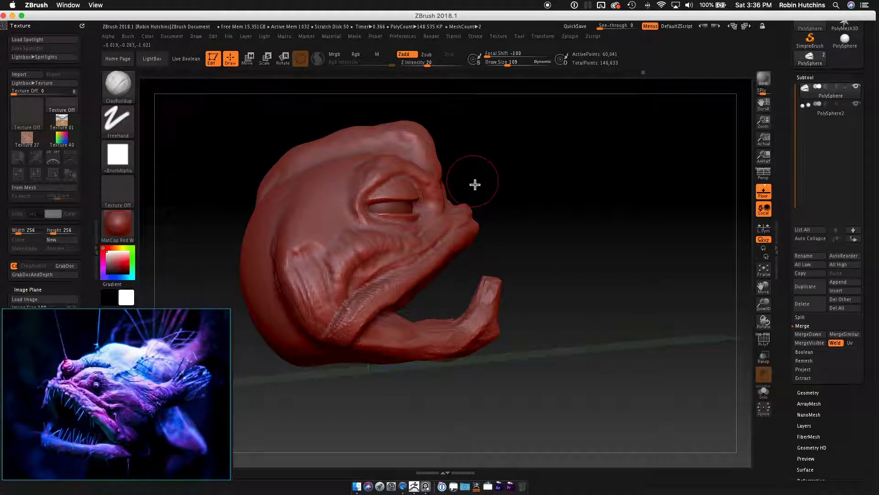
mouse_move(486, 232)
right_down()
mouse_move(514, 251)
mouse_move(504, 247)
mouse_move(471, 343)
mouse_move(523, 293)
mouse_move(583, 281)
mouse_move(557, 281)
mouse_move(499, 308)
mouse_move(516, 296)
mouse_move(468, 305)
right_up()
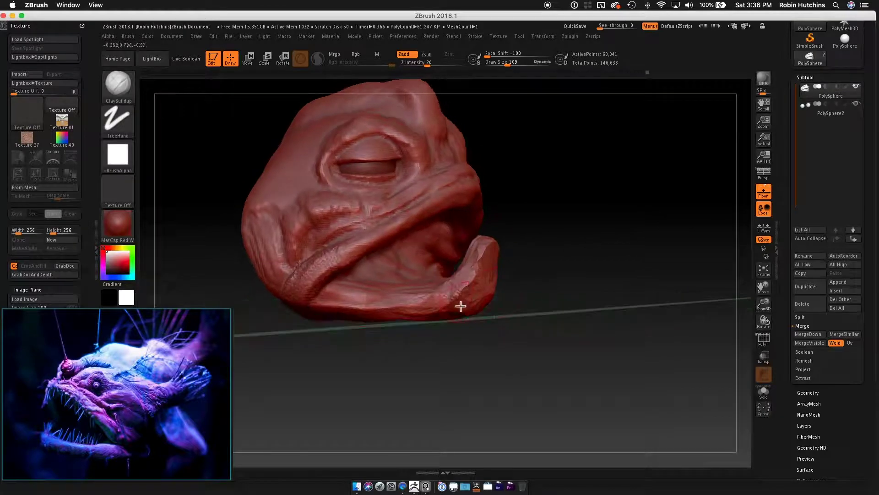
- Mask the lower jaw and the fold behind the cheek from the side with MaskLasso, and soften the mask's edge
mouse_move(502, 263)
right_down()
mouse_move(537, 269)
mouse_move(540, 278)
mouse_move(536, 255)
mouse_move(630, 301)
right_up()
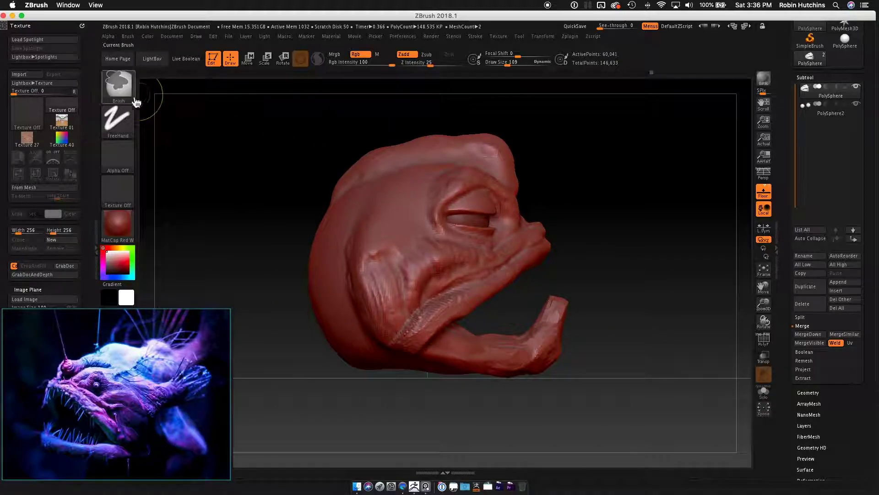
ctrl+click(128, 94)
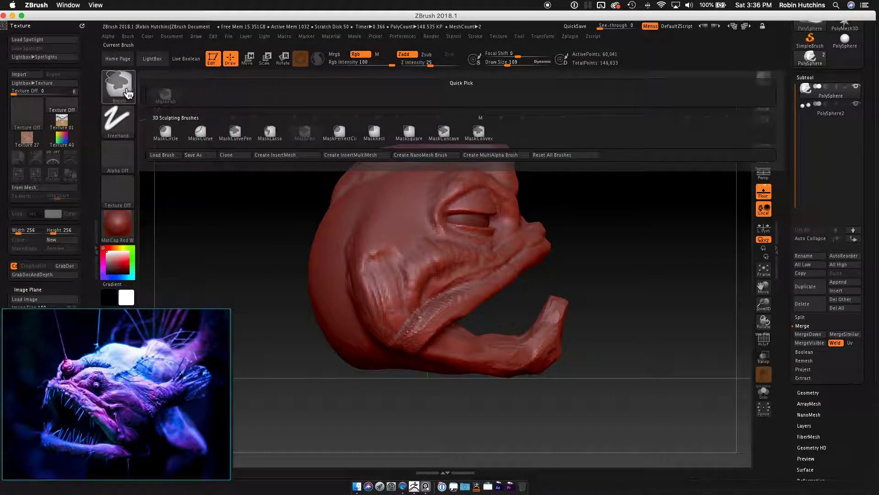
click(276, 137)
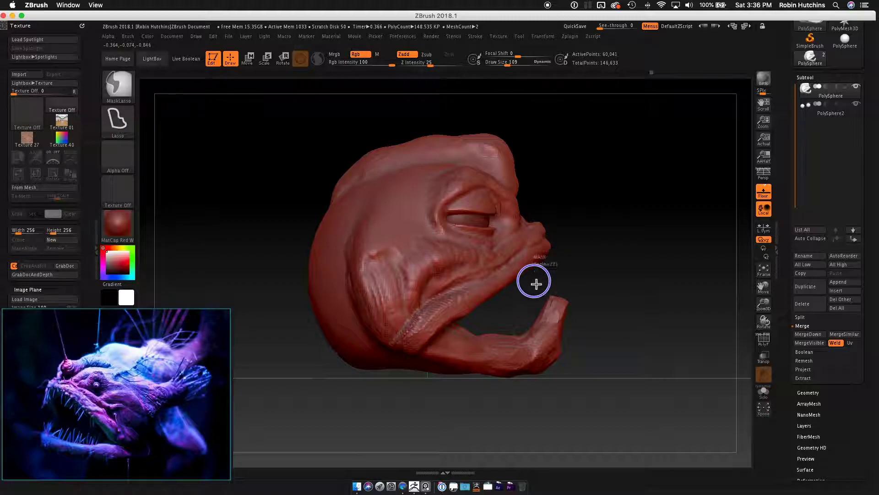
mouse_move(509, 306)
mouse_down()
mouse_move(457, 322)
mouse_move(424, 304)
mouse_move(399, 266)
mouse_move(351, 272)
mouse_move(365, 357)
mouse_move(466, 414)
mouse_move(612, 335)
mouse_move(582, 261)
mouse_up()
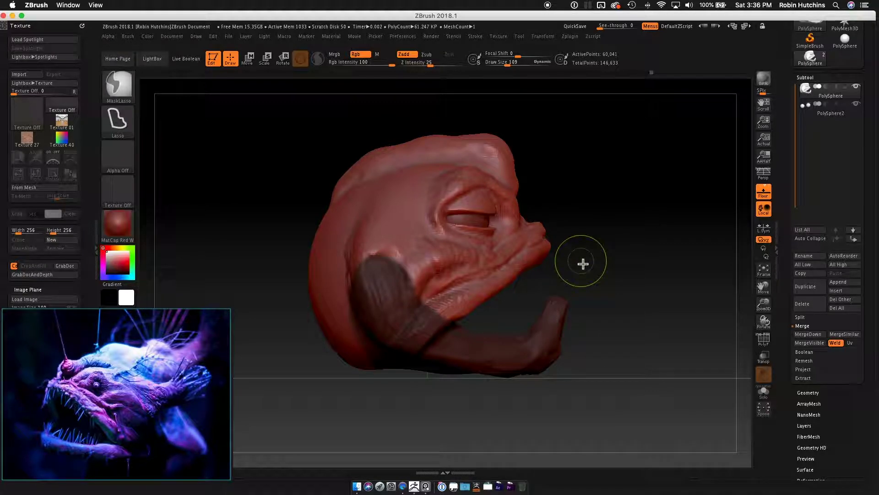
ctrl+click(499, 359)
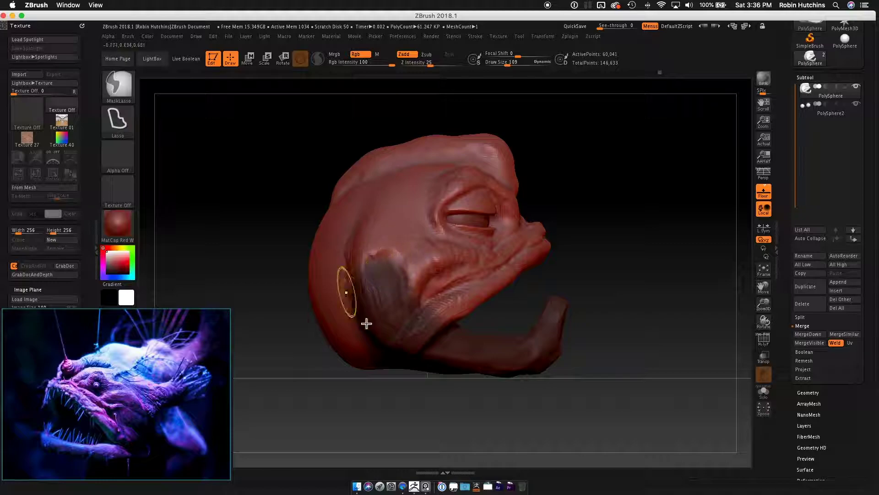
- Invert the mask to free the lower jaw, reset the gizmo's orientation and place it at the jaw hinge behind the cheek
ctrl+click(651, 307)
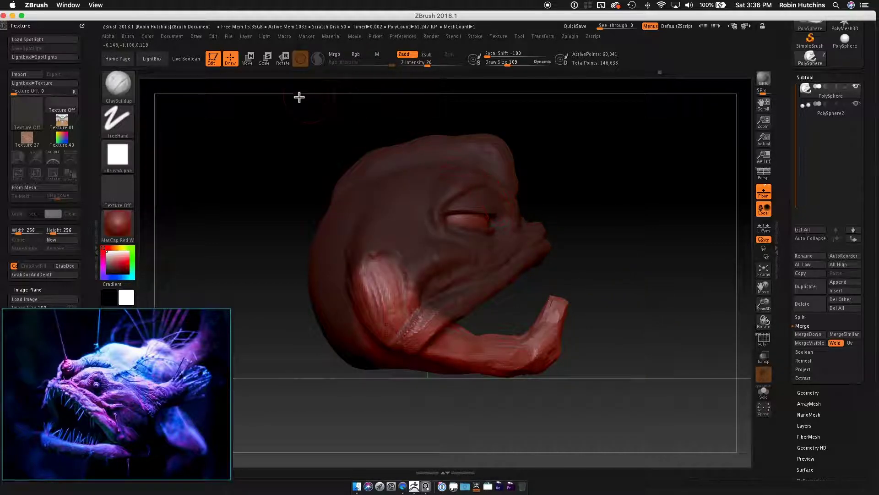
click(253, 64)
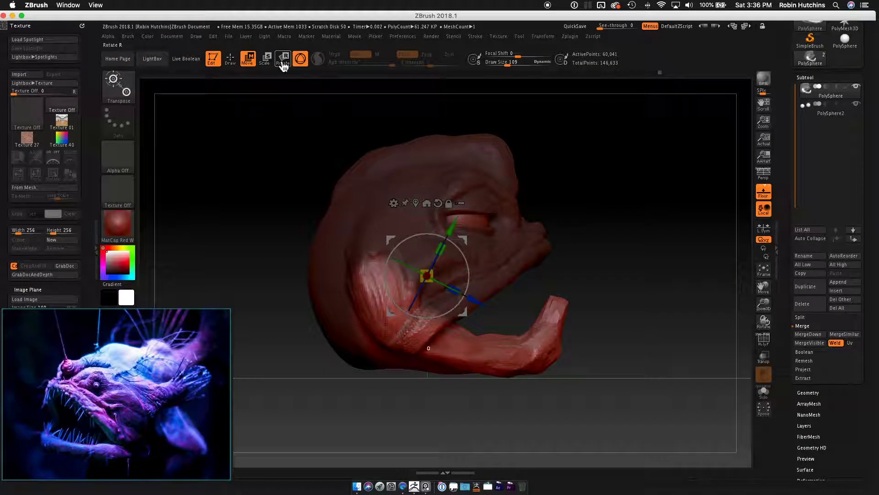
drag(603, 237, 601, 237)
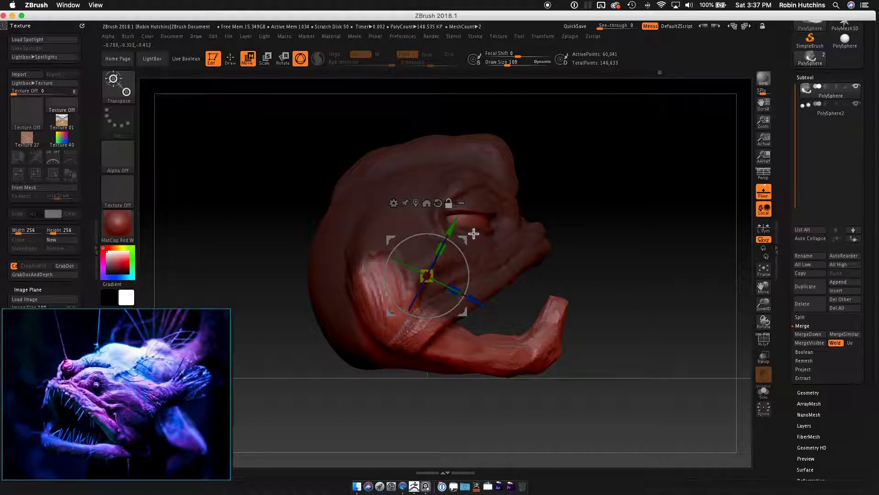
click(420, 205)
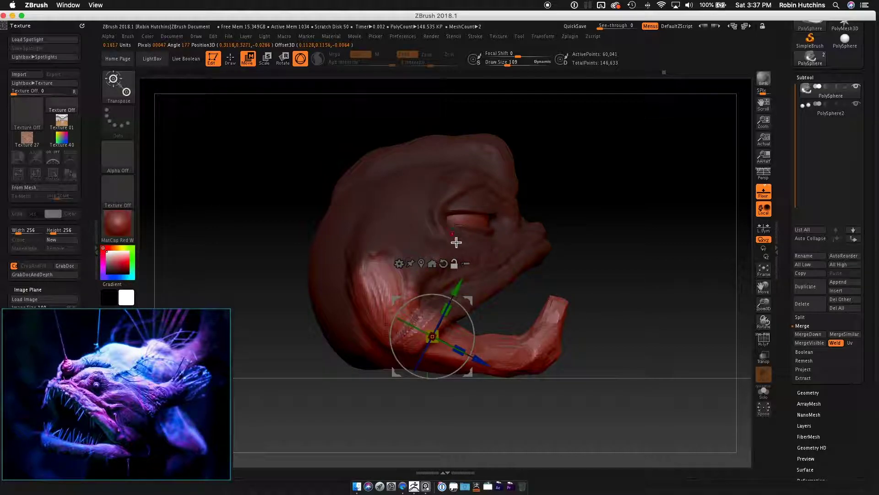
click(443, 264)
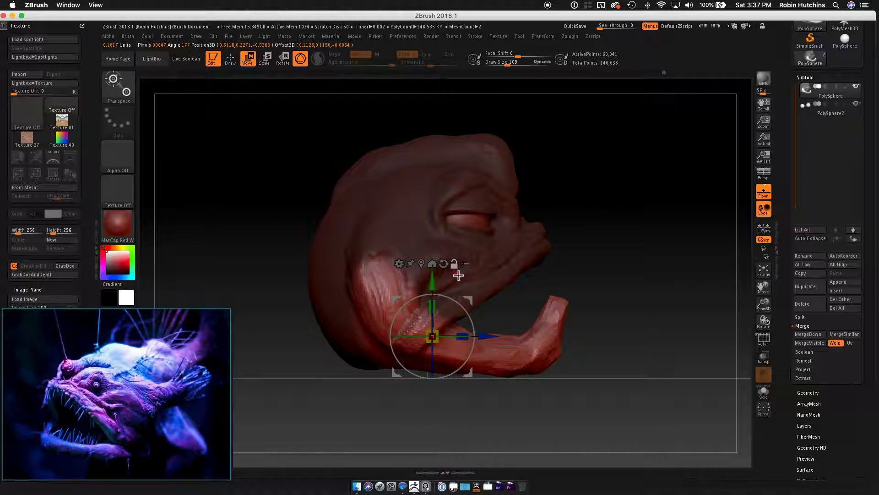
mouse_move(437, 287)
mouse_down()
mouse_move(435, 280)
mouse_move(495, 275)
mouse_move(434, 284)
mouse_up()
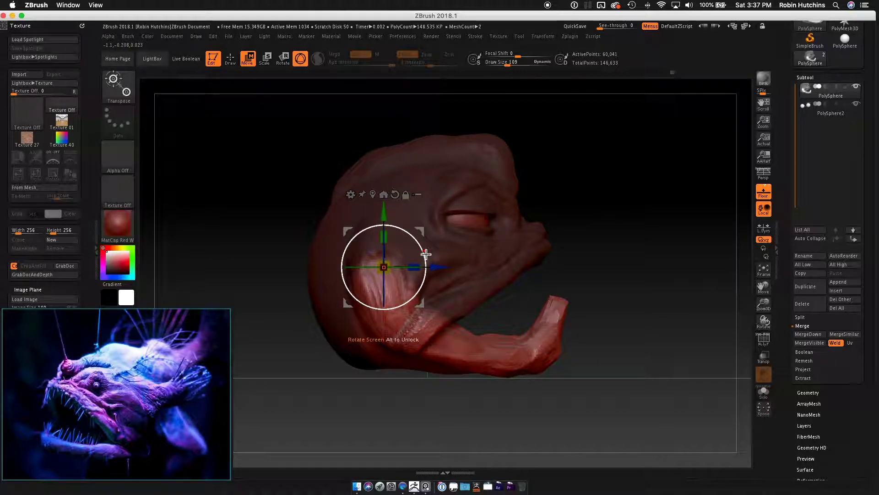
- Rotate the lower jaw upward about its hinge to close the mouth, and shift the jaw slightly forward
drag(427, 252, 422, 223)
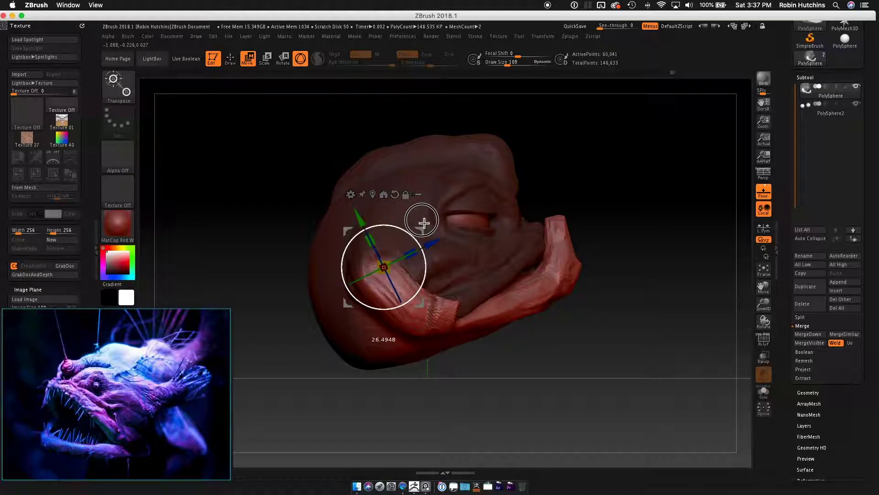
drag(424, 222, 420, 213)
drag(586, 327, 583, 348)
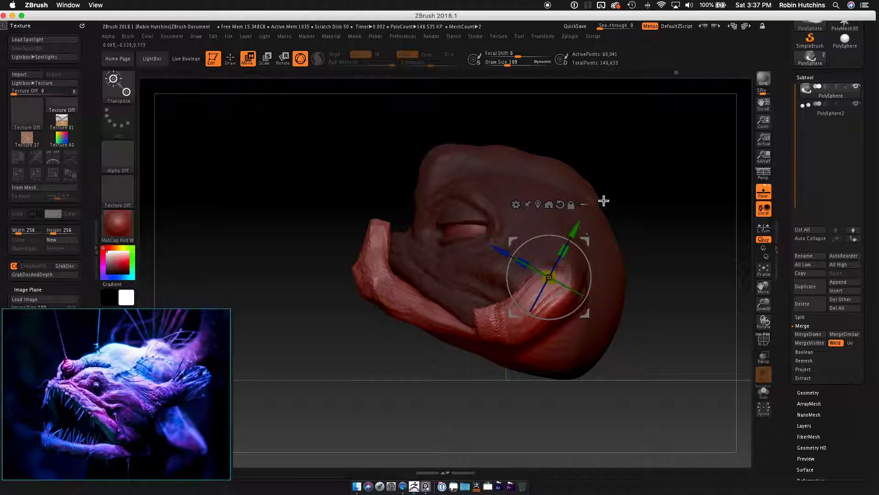
drag(505, 375, 488, 385)
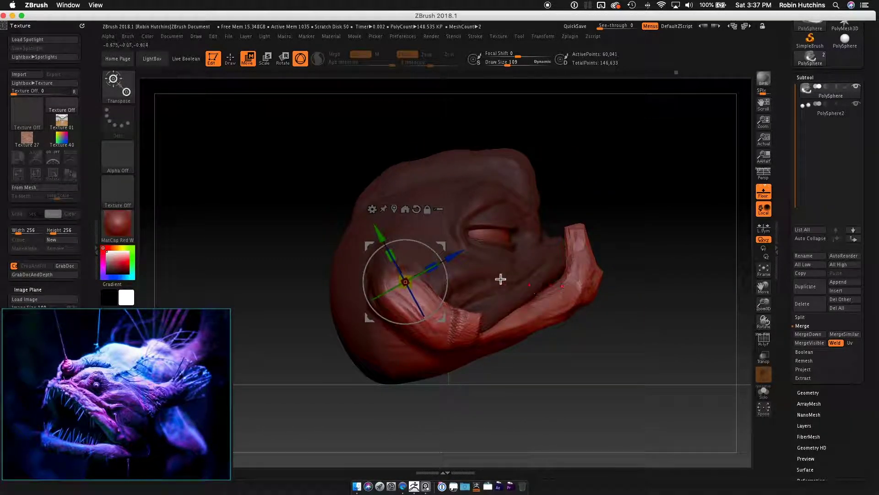
drag(460, 260, 466, 257)
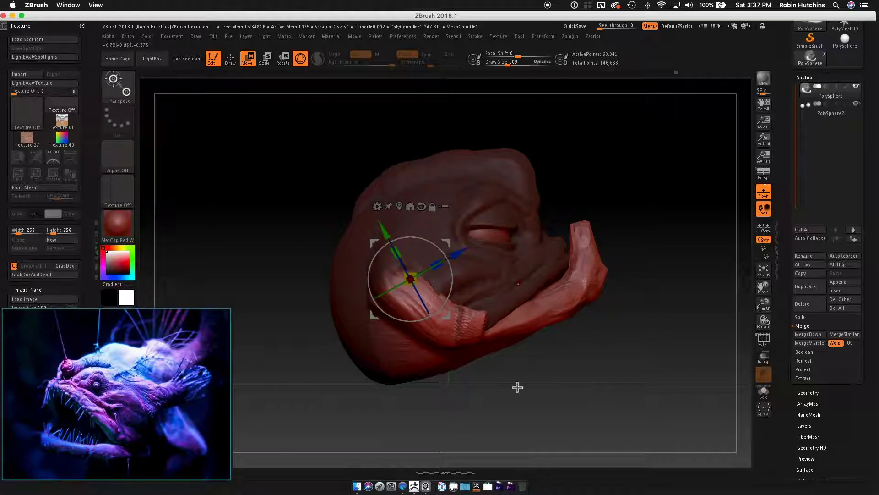
- Rotate the lower jaw back down about its hinge until the mouth is wide open
drag(454, 295, 457, 324)
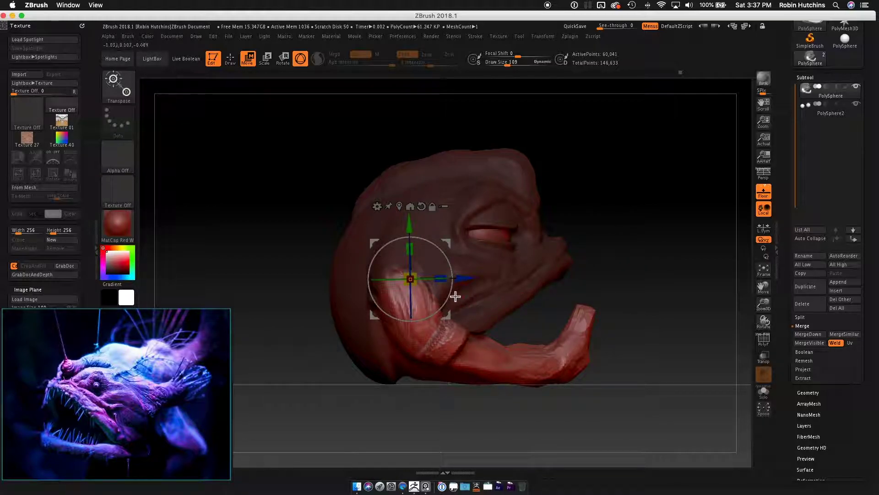
drag(677, 301, 454, 302)
drag(620, 292, 444, 295)
drag(628, 284, 575, 302)
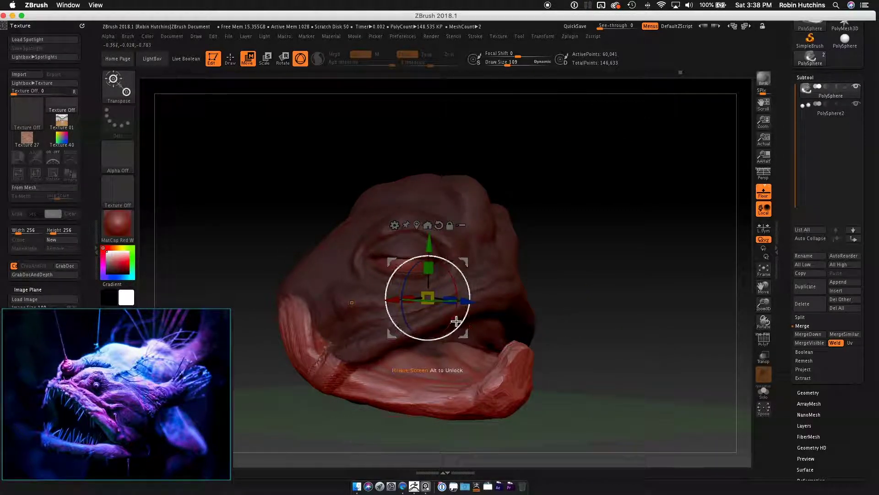
drag(458, 317, 455, 316)
mouse_move(527, 293)
mouse_down()
mouse_move(604, 307)
mouse_move(608, 298)
mouse_up()
- Clear the mask, remesh the head with DynaMesh and return to draw mode
key(ctrl)
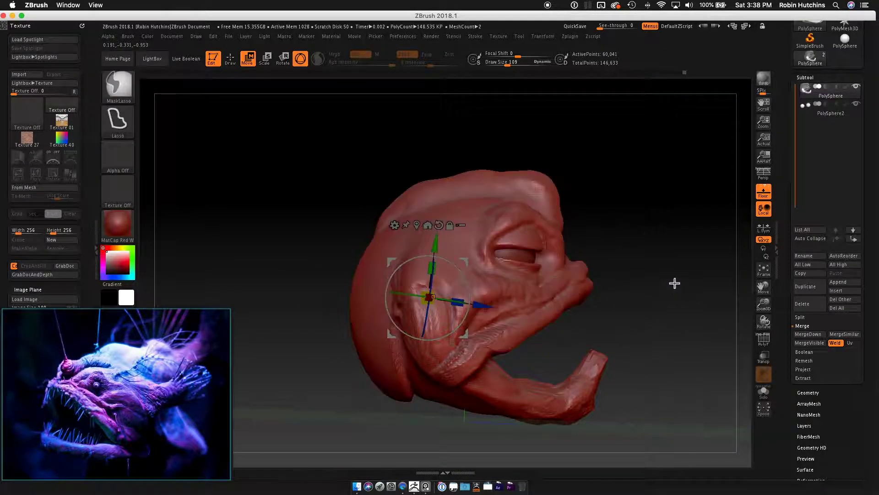
ctrl+drag(726, 305, 652, 296)
click(230, 58)
mouse_move(604, 277)
mouse_down()
mouse_move(612, 306)
mouse_move(604, 304)
mouse_move(625, 295)
mouse_move(571, 308)
mouse_move(579, 322)
mouse_up()
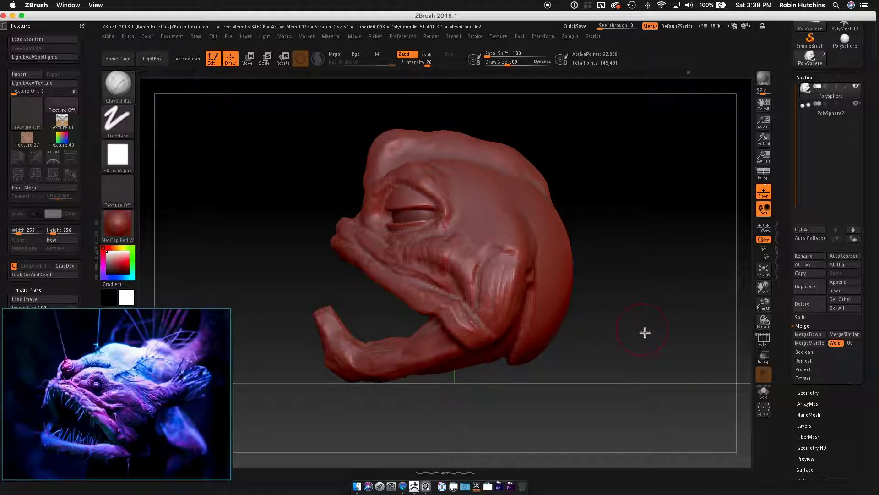
- Hide the floor grid, set the draw size to 90 and select the MaskPen brush for masking
mouse_move(555, 346)
mouse_down()
mouse_move(552, 336)
mouse_move(570, 337)
mouse_move(489, 224)
mouse_move(585, 257)
mouse_move(565, 236)
mouse_up()
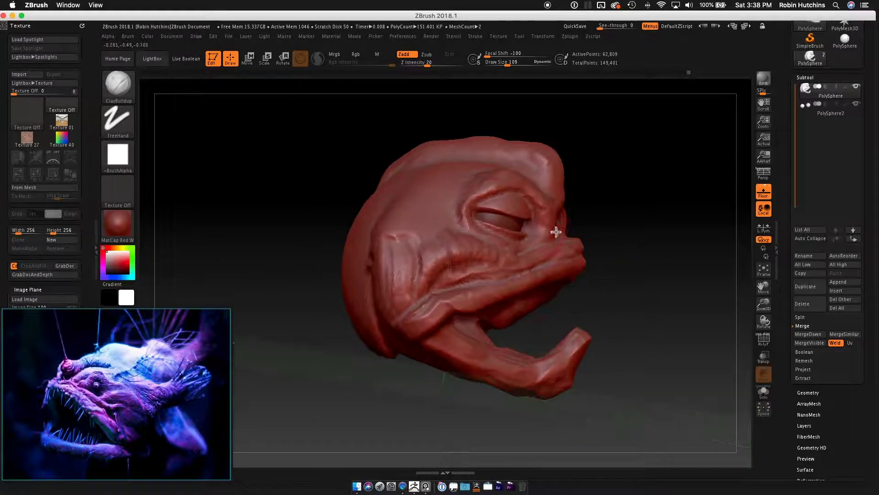
mouse_move(567, 275)
mouse_down()
mouse_move(530, 267)
mouse_move(501, 314)
mouse_move(565, 304)
mouse_move(524, 284)
mouse_move(586, 325)
mouse_move(569, 272)
mouse_up()
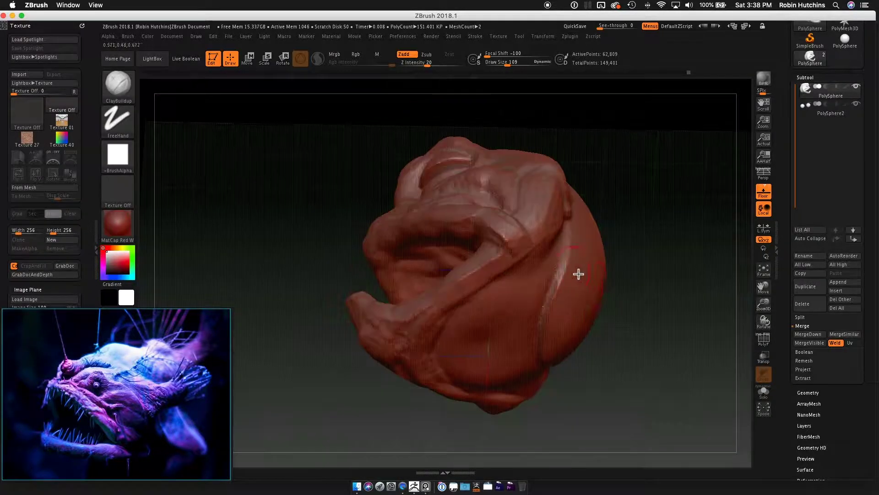
click(763, 191)
mouse_move(578, 321)
mouse_down()
mouse_move(522, 302)
mouse_move(540, 332)
mouse_up()
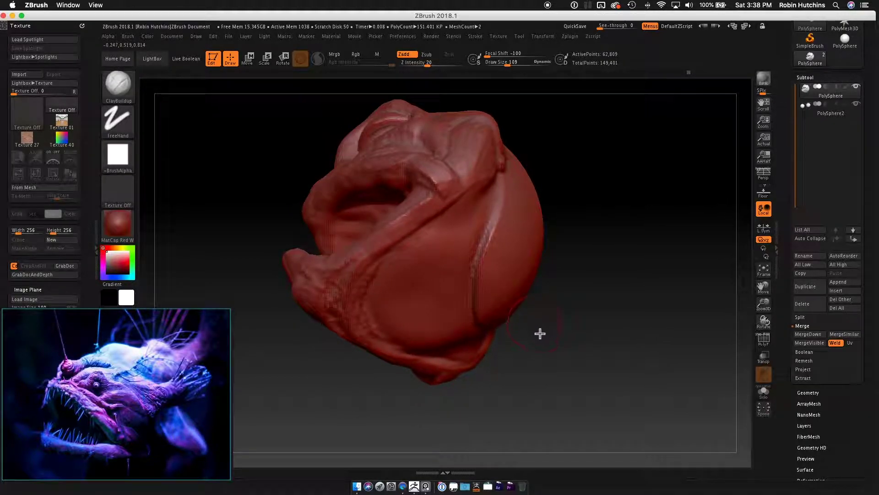
key(s)
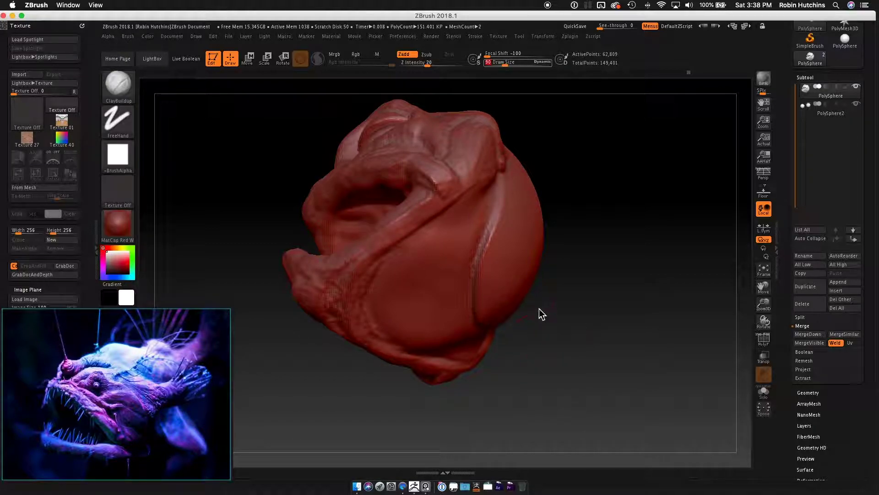
ctrl+click(117, 84)
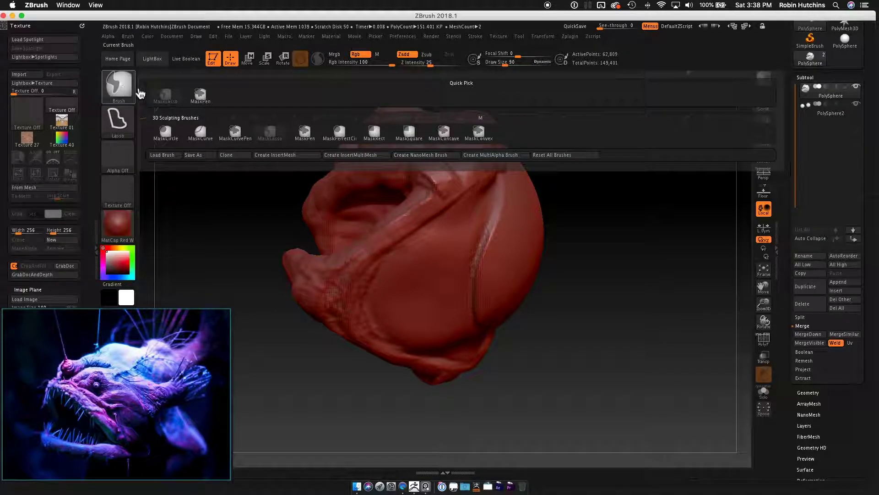
click(201, 96)
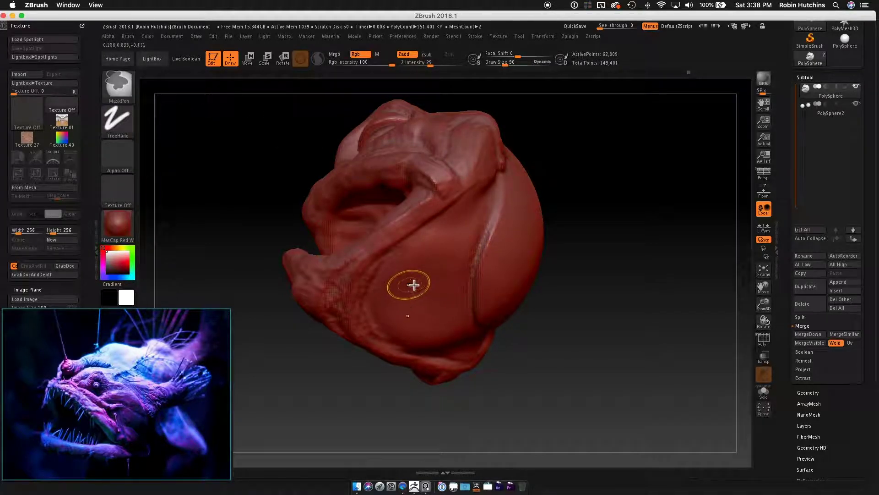
- Paint a large rounded mask over the rear underside of the head, behind the lower jaw
mouse_move(418, 290)
ctrl+mouse_down()
mouse_move(473, 247)
mouse_move(516, 238)
mouse_move(519, 284)
mouse_move(500, 261)
mouse_move(458, 279)
ctrl+mouse_up()
key(b)
key(c)
key(b)
drag(571, 267, 527, 261)
mouse_move(463, 239)
ctrl+mouse_down()
mouse_move(418, 251)
mouse_move(450, 232)
mouse_move(489, 229)
mouse_move(520, 245)
mouse_move(534, 270)
mouse_move(512, 231)
mouse_move(542, 271)
mouse_move(585, 300)
mouse_move(591, 324)
mouse_move(603, 313)
mouse_move(620, 328)
mouse_move(504, 292)
mouse_move(593, 320)
mouse_move(634, 316)
mouse_move(599, 286)
mouse_move(589, 294)
mouse_move(550, 255)
ctrl+mouse_up()
key(b)
key(c)
key(b)
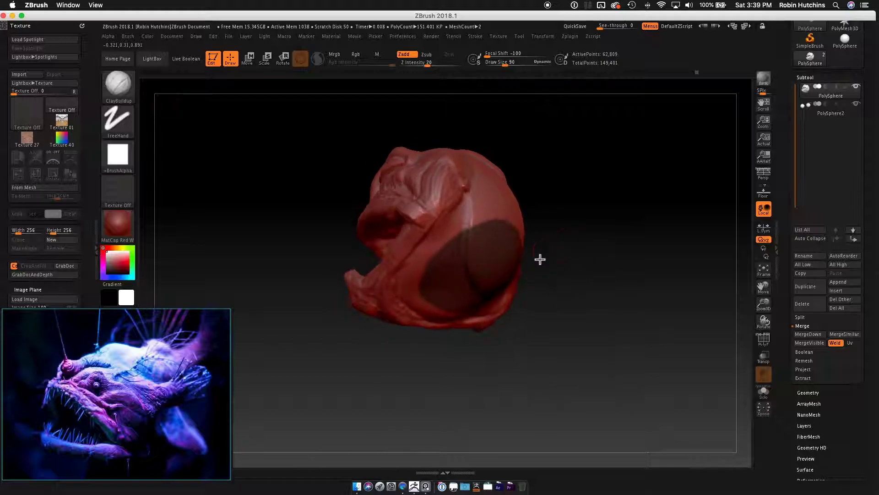
key(ctrl)
drag(608, 288, 589, 266)
key(ctrl+z)
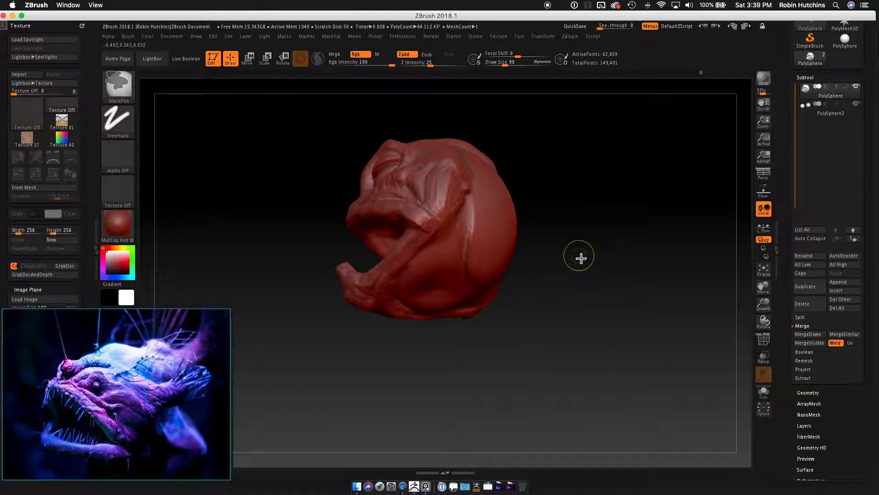
key(ctrl+z)
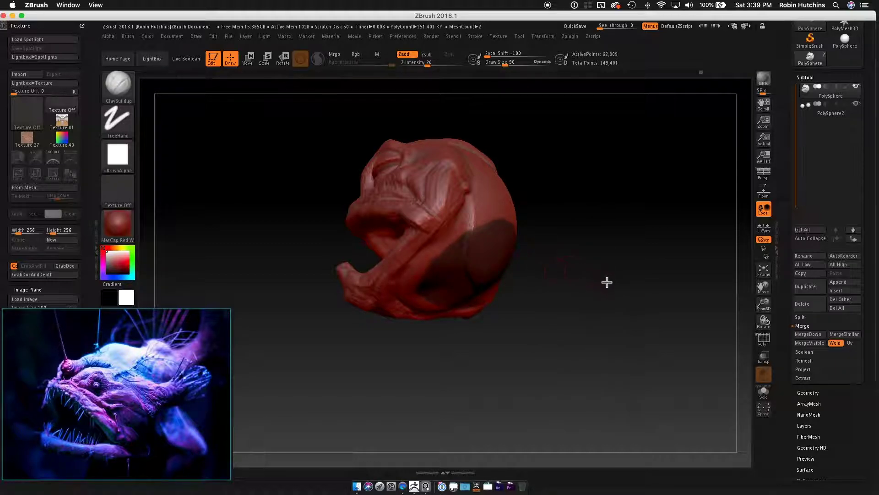
- Invert the mask to free the rear underside of the head, and centre the move gizmo on the unmasked area
ctrl+click(601, 279)
drag(588, 270, 606, 304)
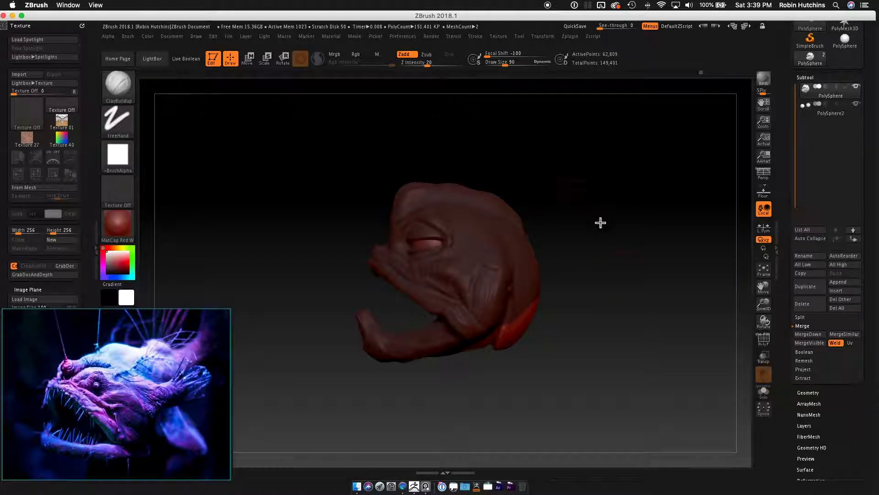
drag(600, 328, 531, 316)
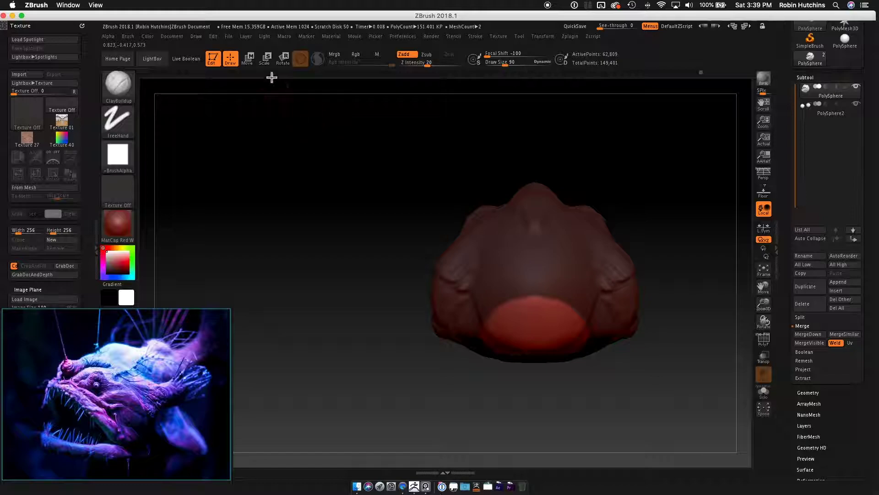
click(247, 58)
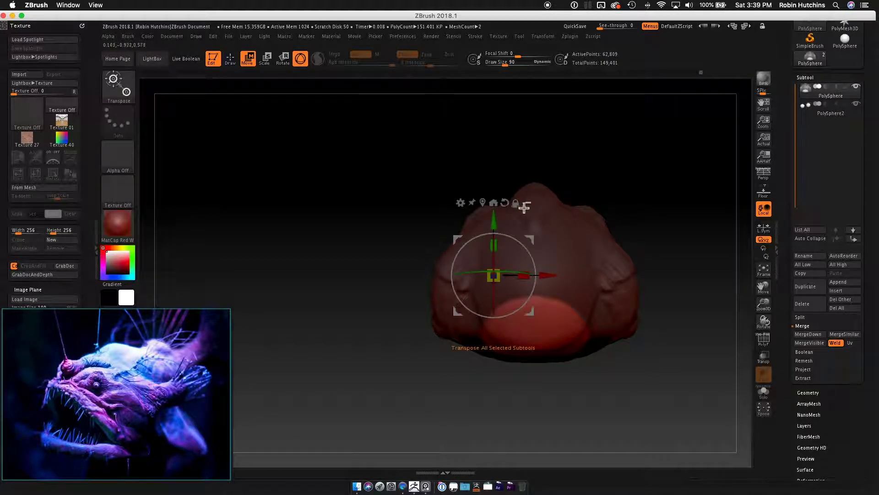
click(487, 203)
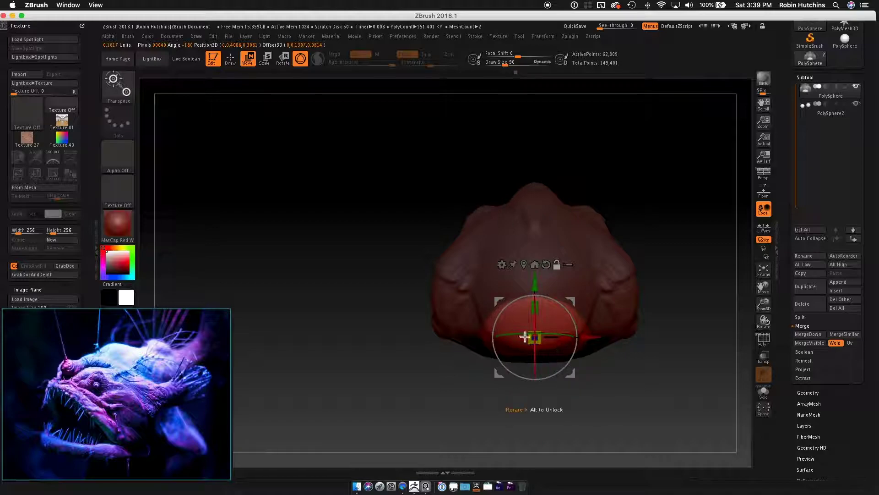
- Angle the gizmo along the backward slope and pull the unmasked area out into a long body stub behind the jaw
drag(559, 365, 600, 369)
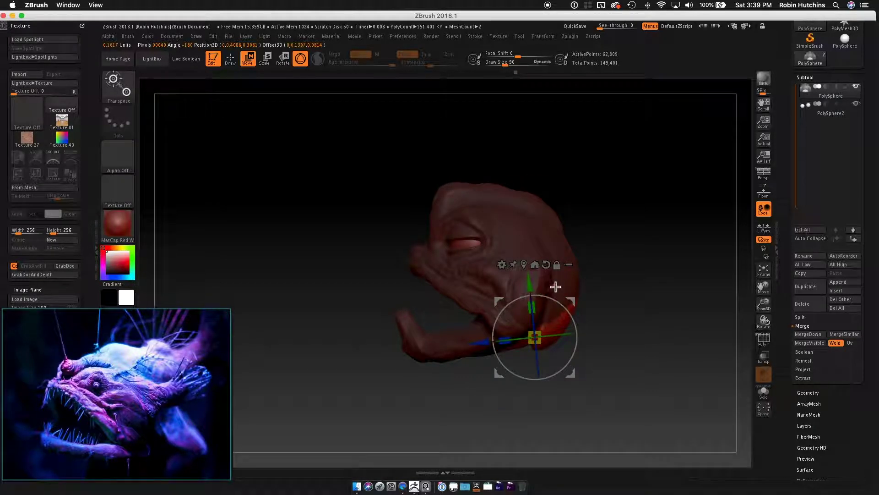
mouse_move(583, 276)
mouse_down()
mouse_move(583, 238)
mouse_move(589, 289)
mouse_up()
drag(577, 334, 579, 315)
alt+drag(611, 253, 560, 196)
drag(458, 236, 487, 268)
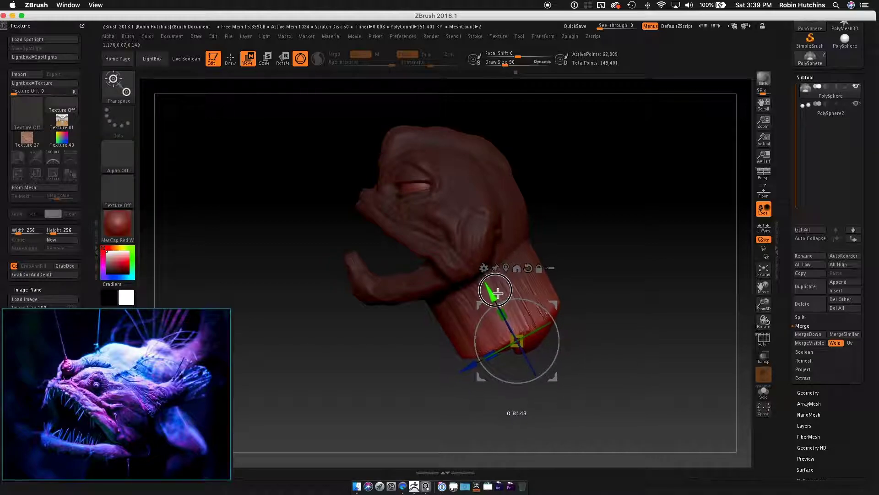
alt+drag(600, 243, 591, 277)
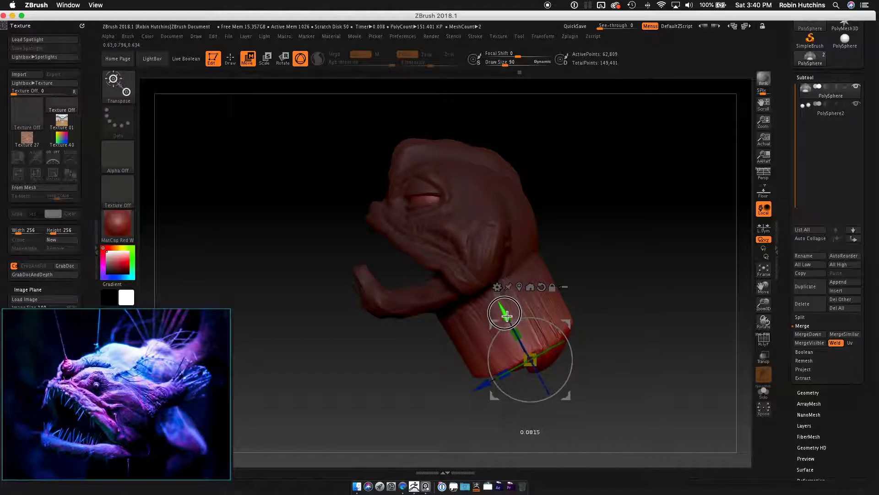
drag(600, 266, 593, 283)
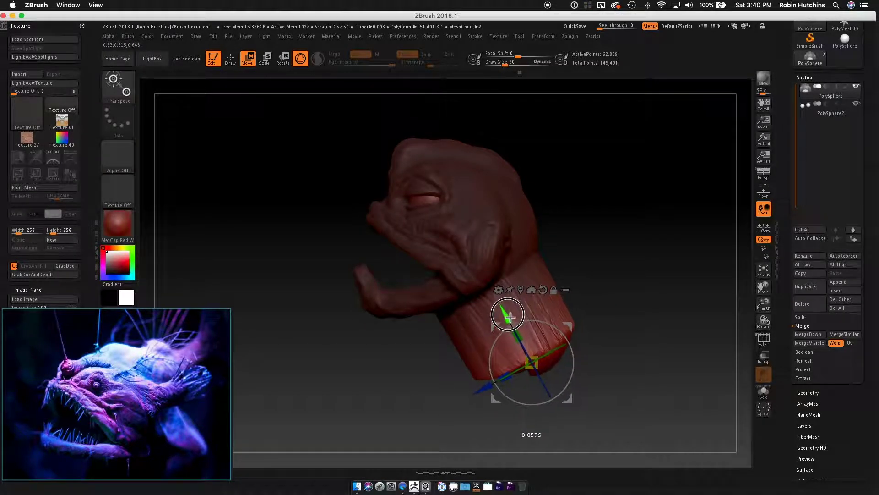
drag(509, 316, 512, 320)
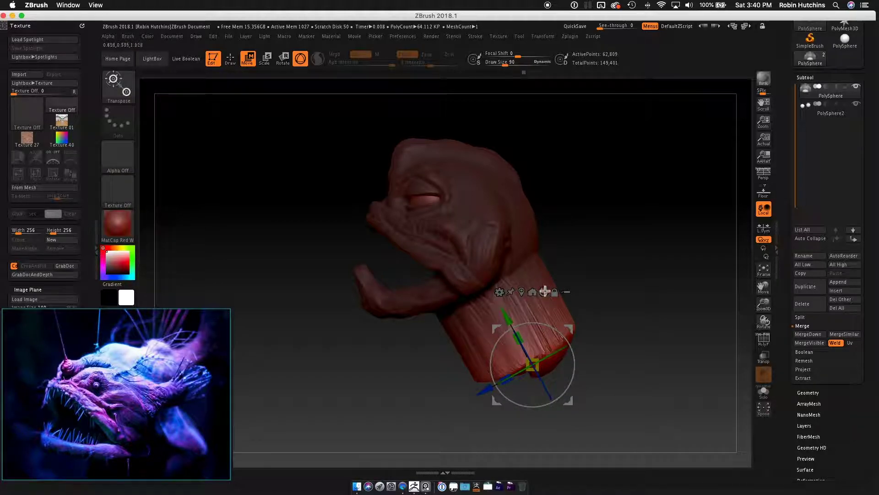
- Rotate and shift the end of the body stub so it curves, clear the mask and return to draw mode
click(617, 291)
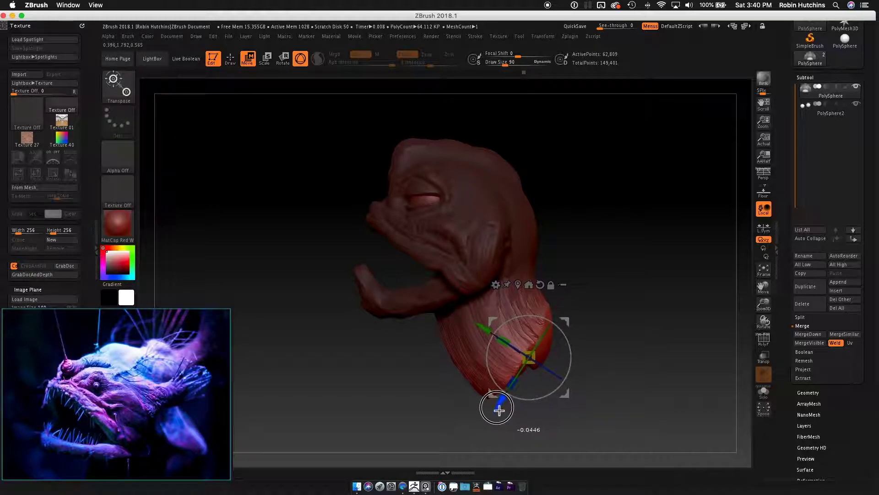
drag(486, 329, 484, 329)
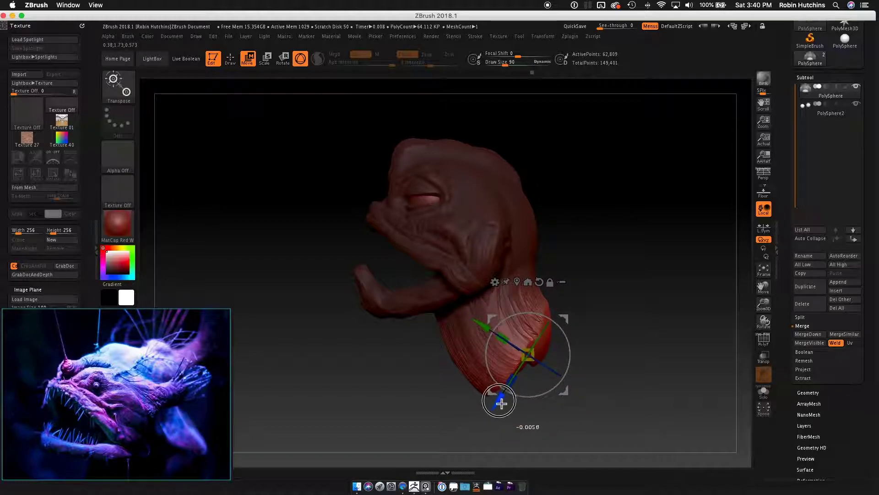
mouse_move(573, 320)
mouse_down()
mouse_move(637, 334)
mouse_move(552, 325)
mouse_move(620, 308)
mouse_move(717, 344)
mouse_up()
click(231, 60)
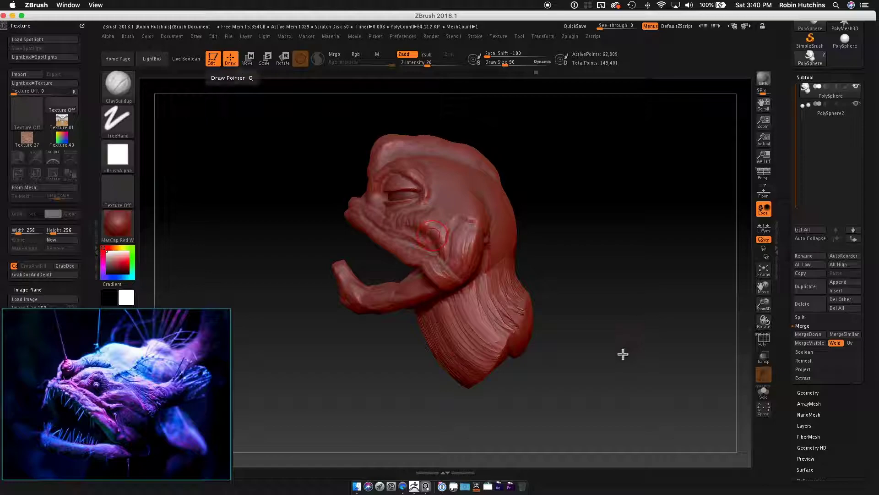
- Remesh the sculpt to refresh the stretched body stub, and centre the move gizmo on the whole mesh with its orientation reset
mouse_move(576, 320)
mouse_down()
mouse_move(618, 322)
mouse_move(628, 308)
mouse_move(601, 312)
mouse_move(614, 304)
mouse_move(650, 312)
mouse_move(640, 310)
mouse_up()
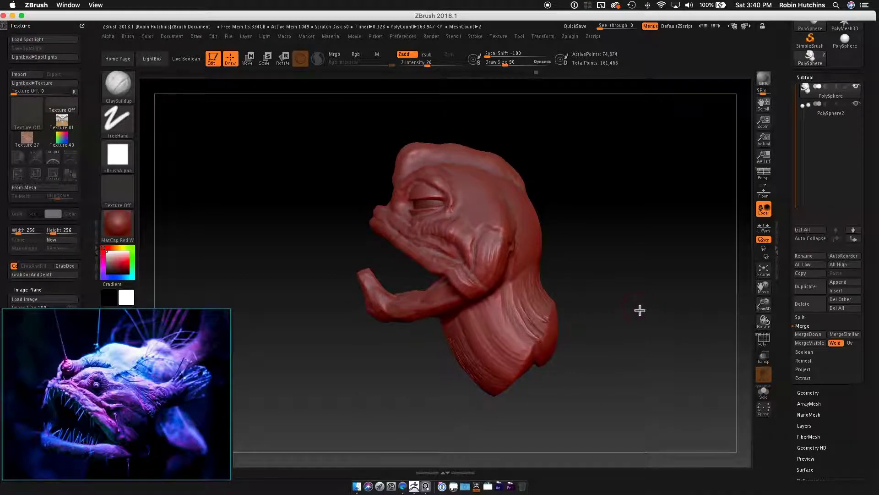
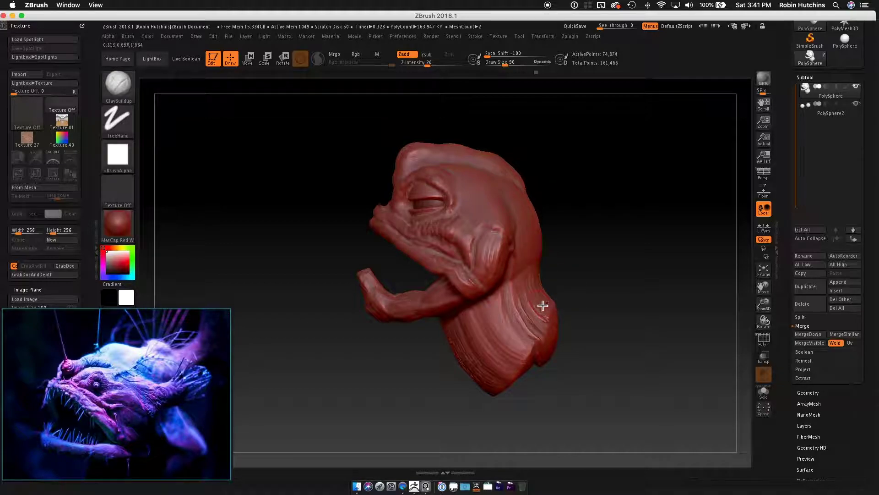
click(248, 58)
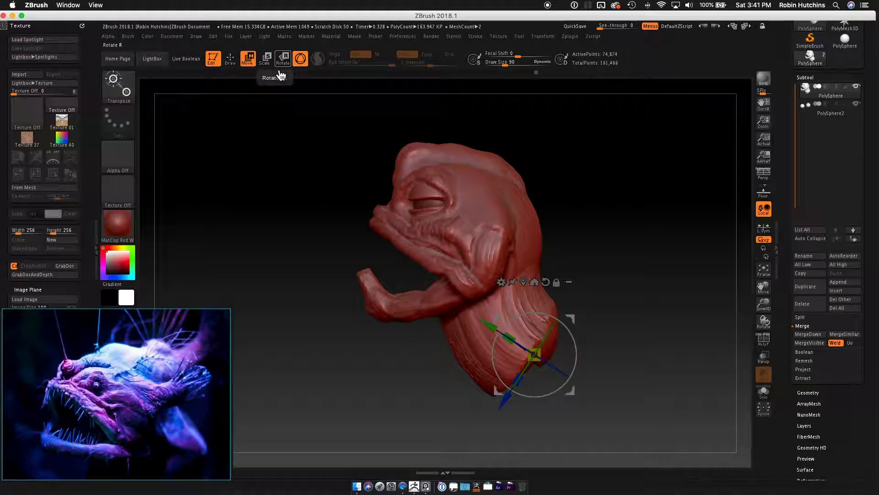
click(534, 282)
click(467, 197)
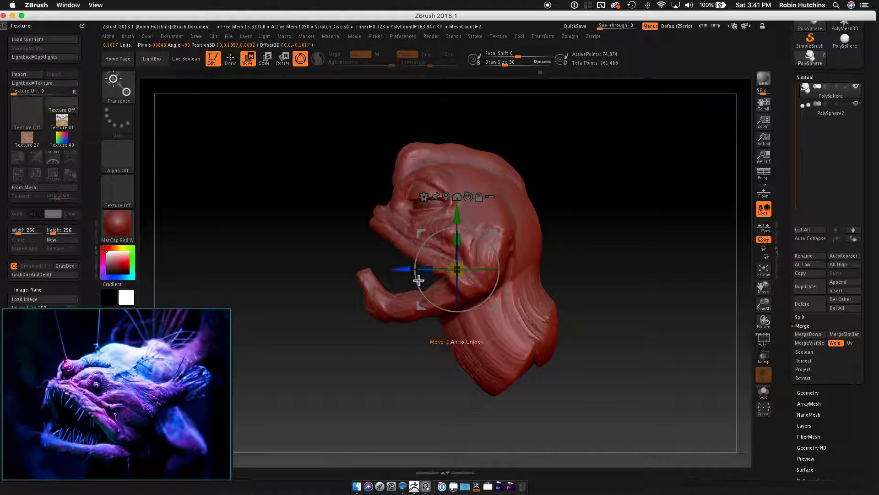
- Rotate the head and eyes together in side view so the snout tips down and the body stub swings backward, and return to draw mode
mouse_move(535, 279)
mouse_down()
mouse_move(577, 289)
mouse_move(548, 281)
mouse_up()
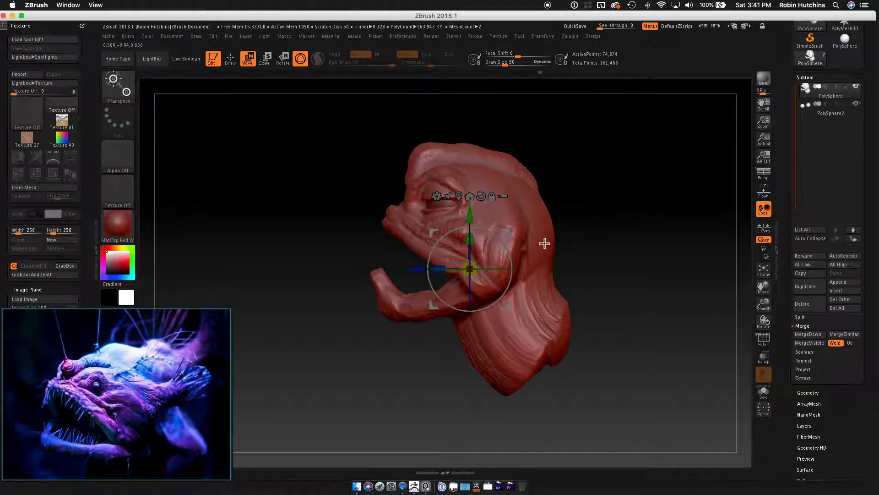
drag(600, 258, 611, 255)
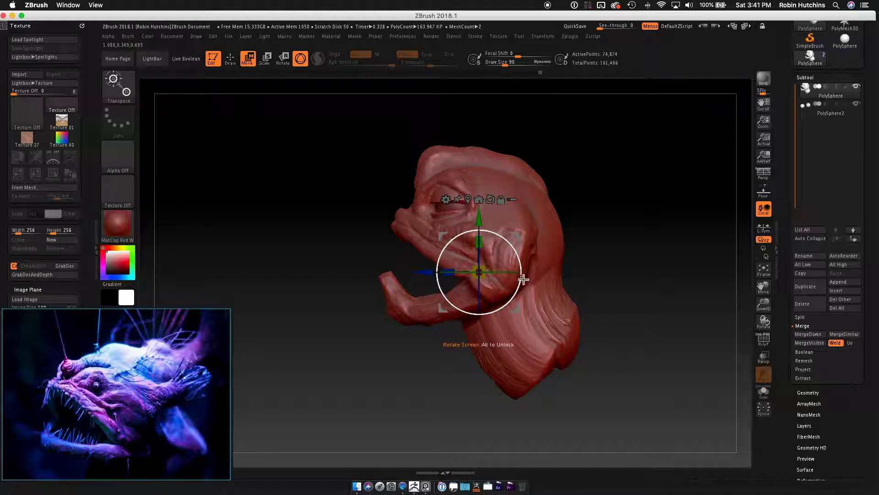
drag(525, 280, 523, 291)
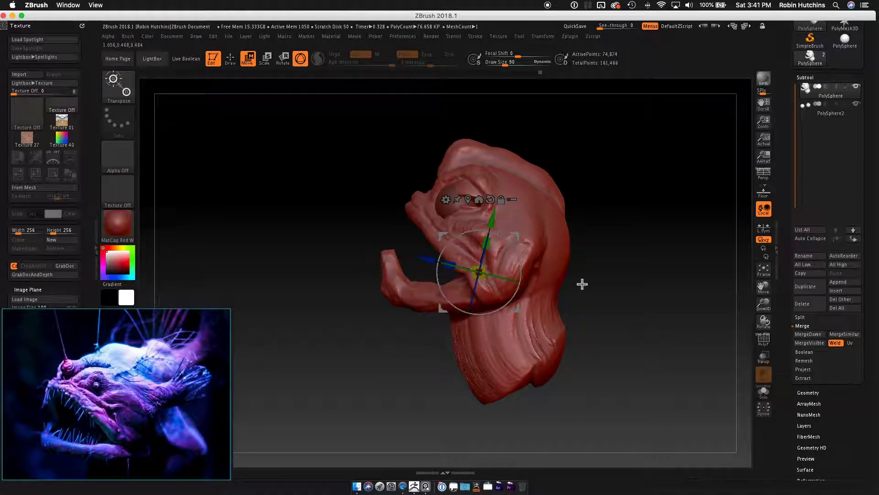
key(ctrl+z)
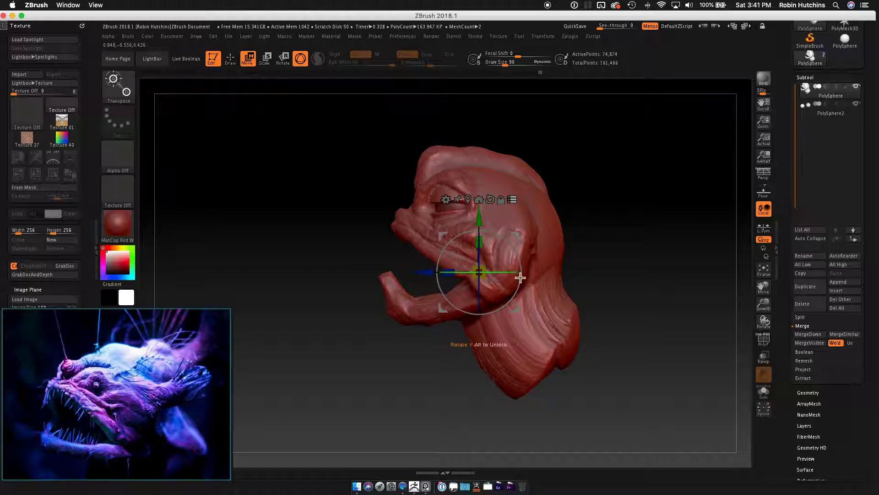
drag(522, 287, 527, 273)
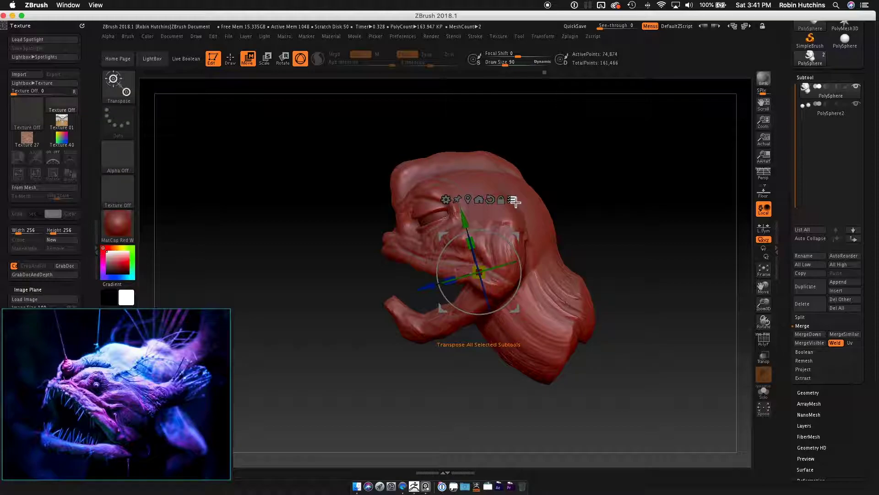
key(q)
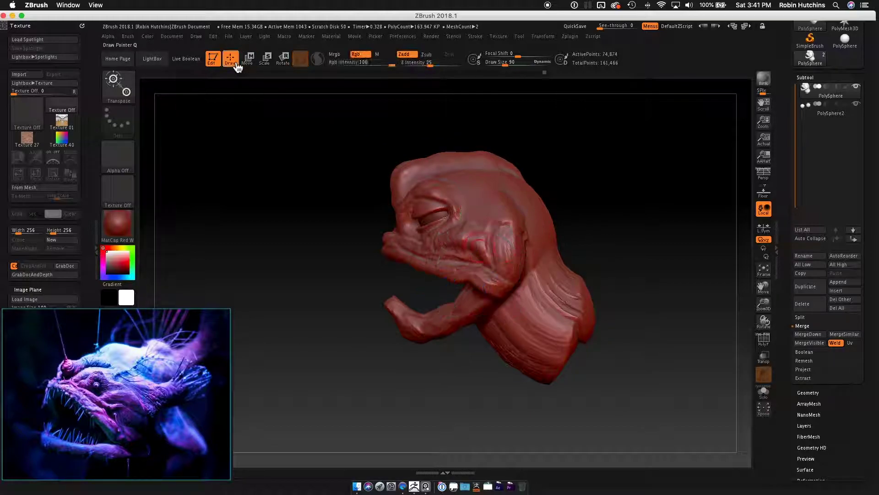
key(ctrl+z)
- Mask the rear end of the body stub with MaskLasso, soften the mask edge and invert it so only that end is free
mouse_move(619, 300)
mouse_down()
mouse_move(651, 296)
mouse_move(648, 306)
mouse_move(611, 310)
mouse_move(569, 291)
mouse_up()
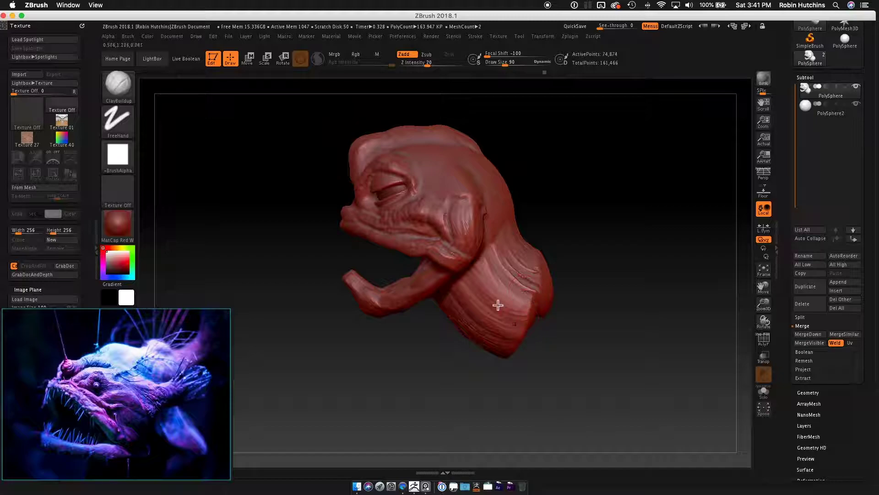
mouse_move(545, 303)
mouse_down()
mouse_move(581, 308)
mouse_move(509, 306)
mouse_move(562, 306)
mouse_up()
ctrl+click(126, 89)
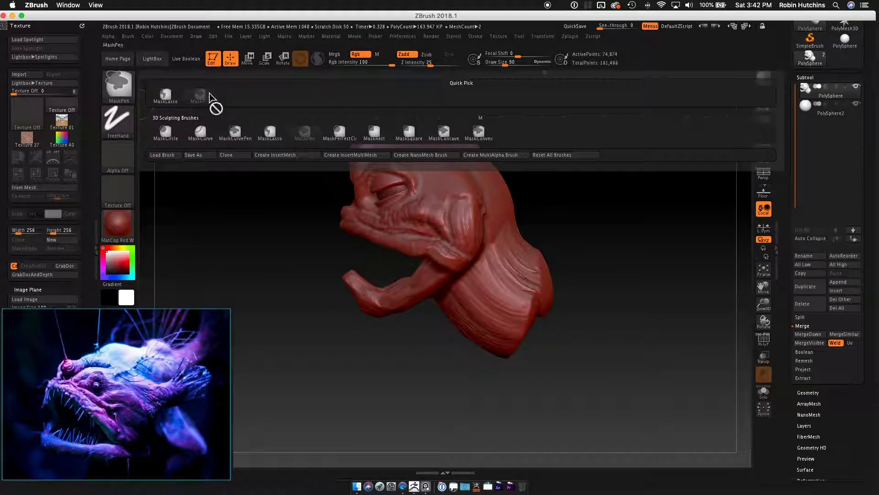
click(166, 94)
ctrl+drag(541, 237, 563, 321)
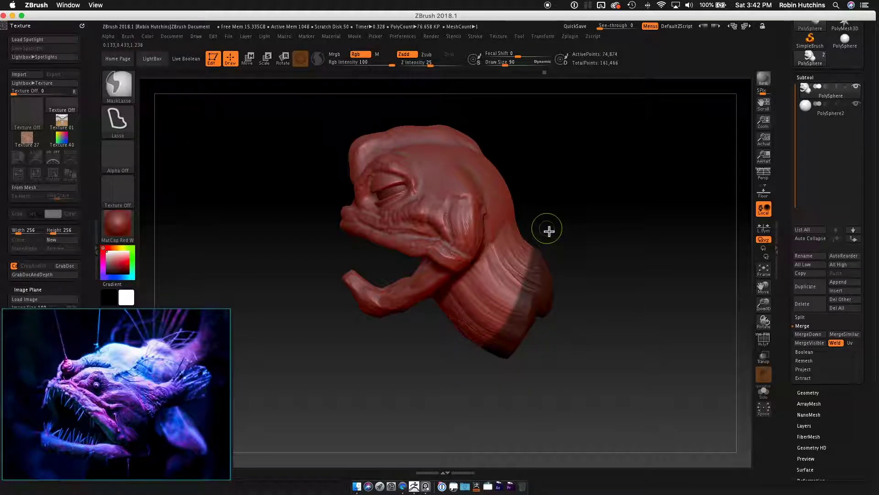
ctrl+click(524, 317)
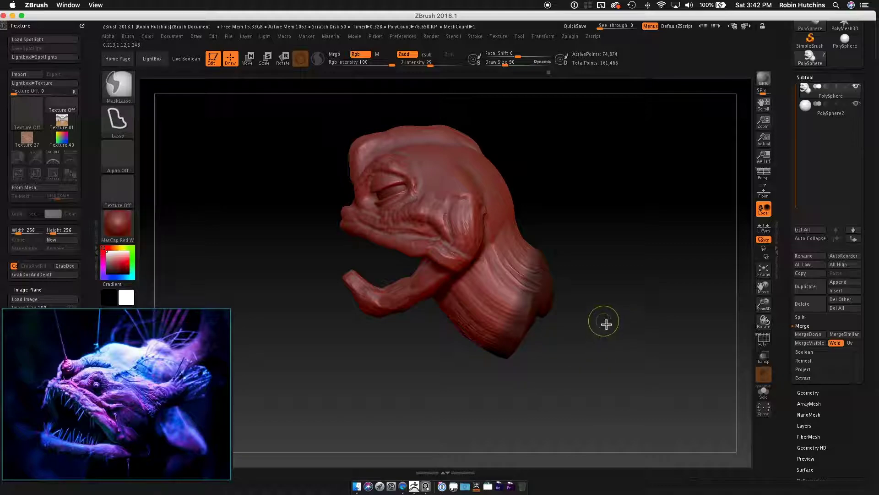
ctrl+click(636, 289)
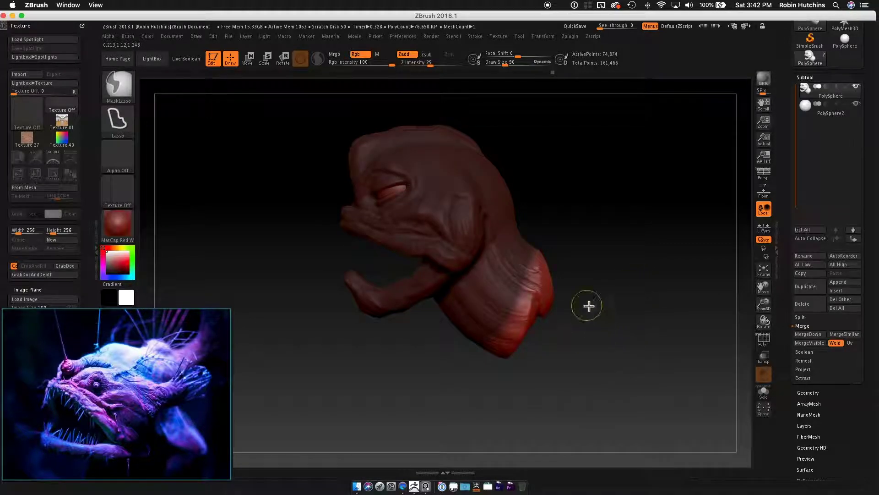
- Centre the move gizmo on the unmasked end of the body stub and scale that end wider sideways
drag(572, 362, 609, 365)
click(253, 63)
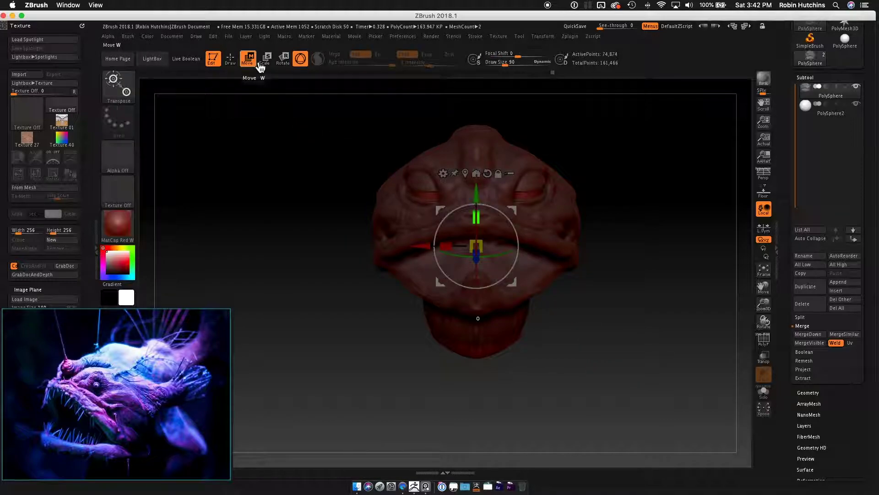
drag(583, 300, 527, 293)
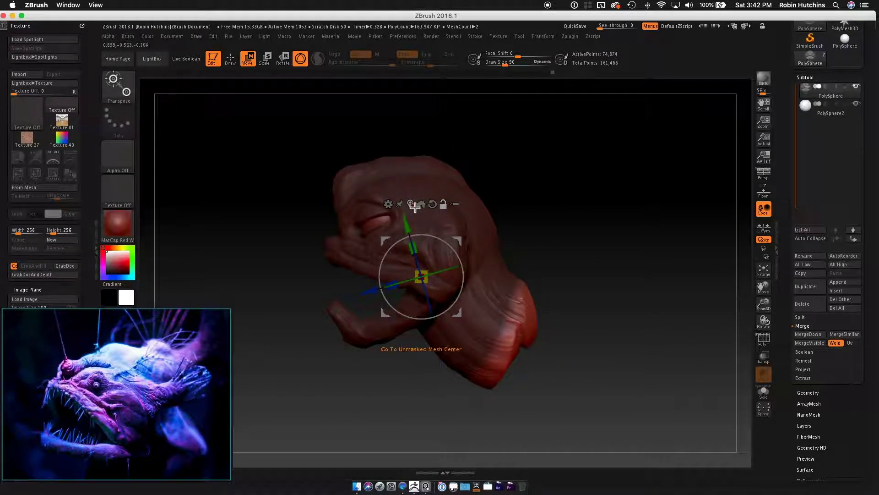
click(415, 207)
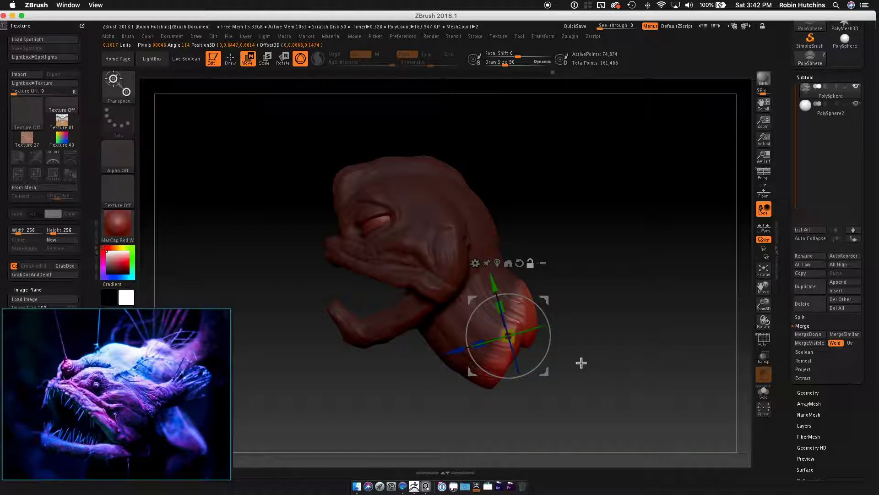
drag(553, 348, 609, 339)
drag(552, 350, 616, 333)
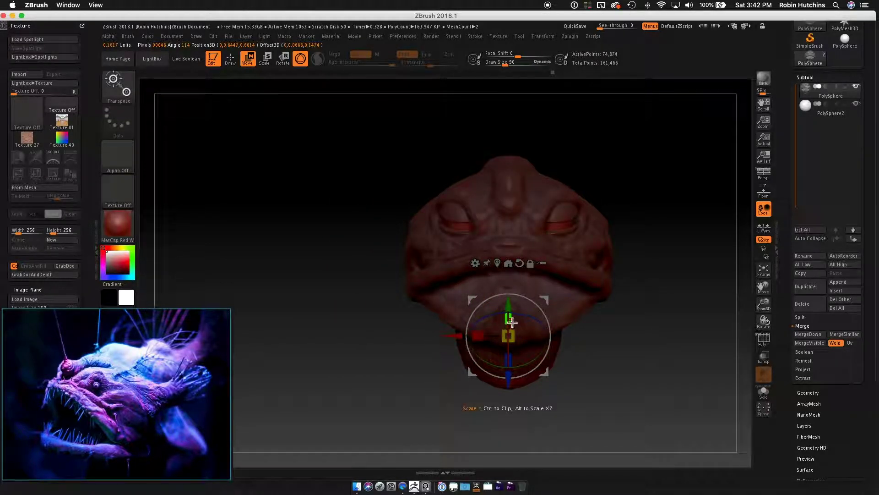
drag(481, 339, 400, 380)
- Pull the free end farther back and scale it up into a tall flare, declining the PureRef save prompt and returning to draw mode
drag(659, 338, 625, 338)
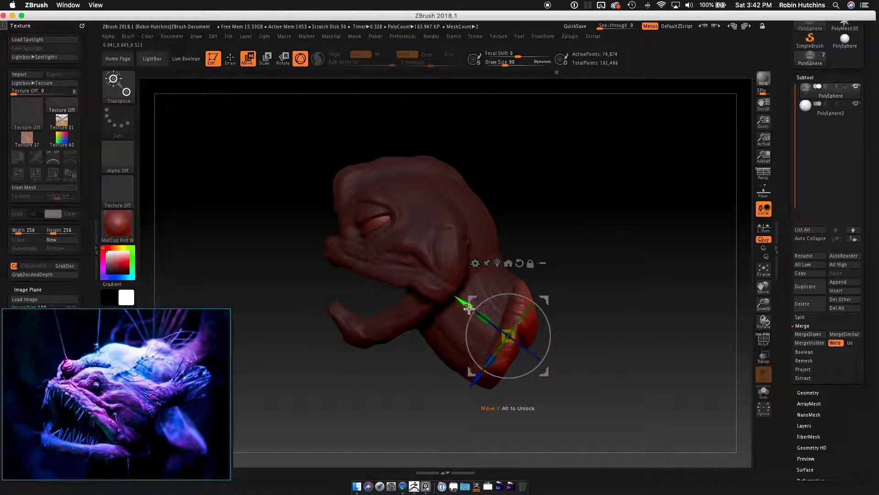
drag(481, 315, 501, 320)
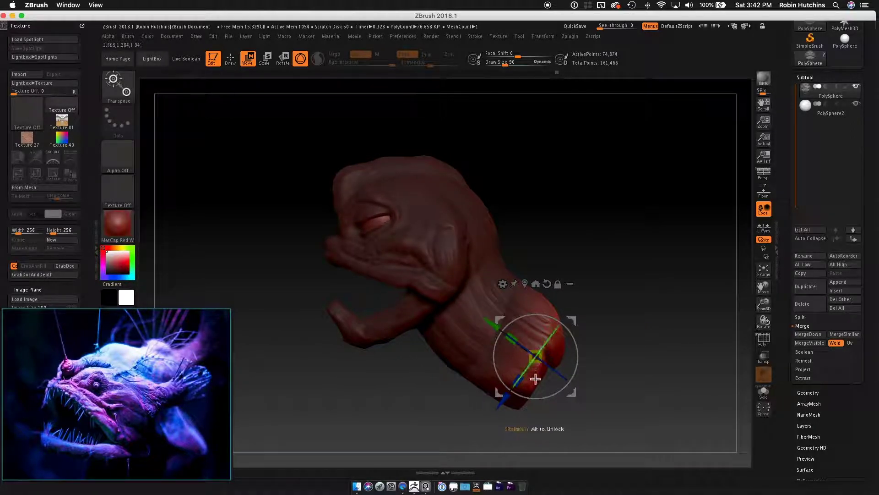
drag(521, 386, 462, 335)
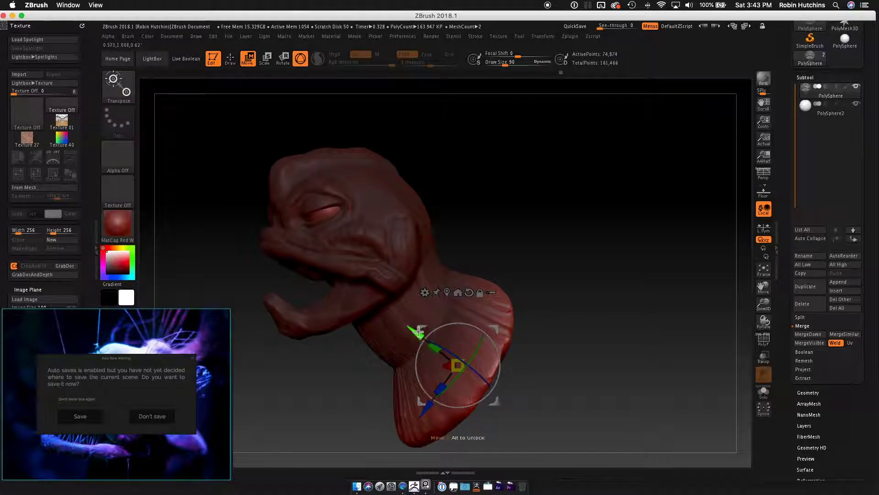
click(168, 415)
drag(527, 342, 605, 313)
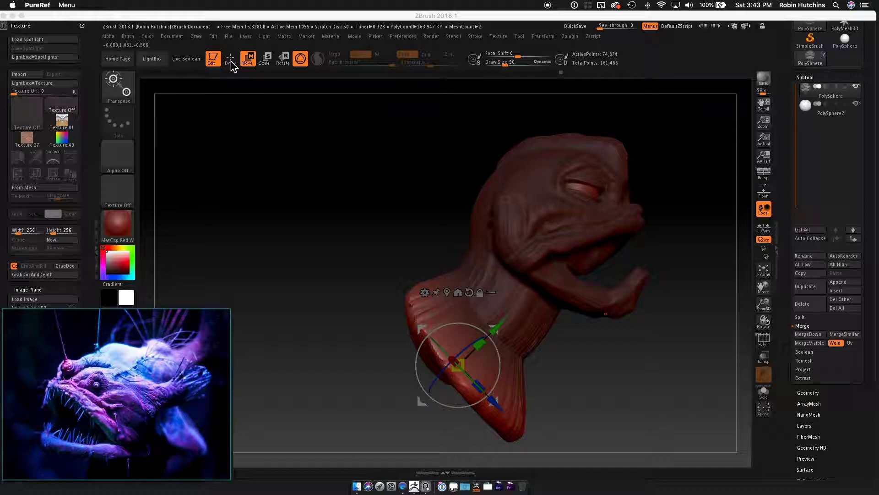
click(256, 69)
click(230, 58)
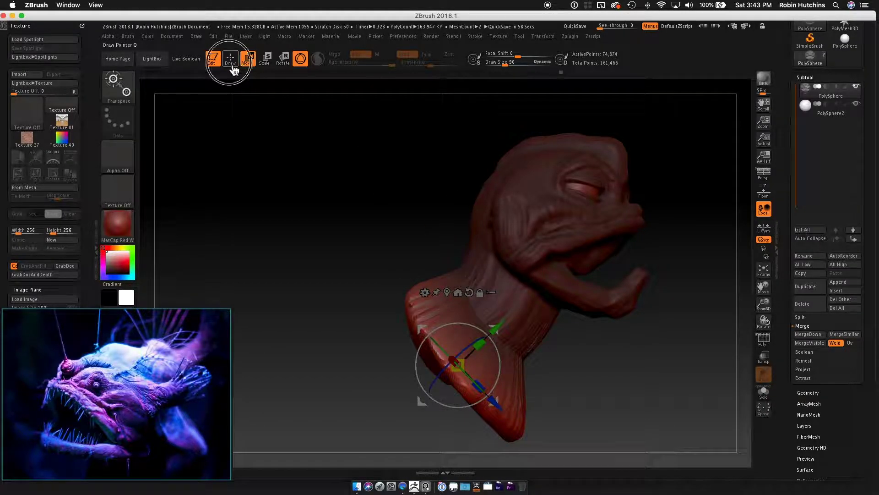
- Clear the mask and set the ClayBuildup brush to a draw size of 140 for work on the flared body
shift+drag(618, 302, 571, 307)
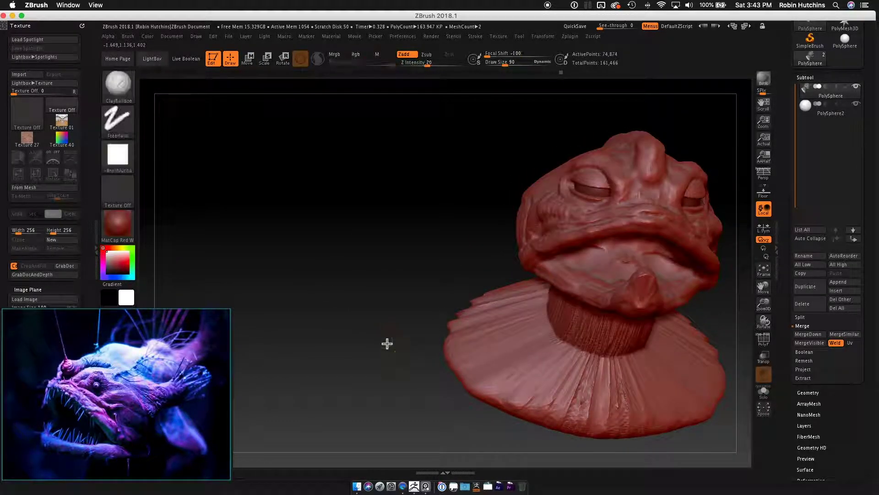
key(f)
mouse_move(603, 330)
mouse_down()
mouse_move(576, 323)
mouse_move(557, 332)
mouse_up()
mouse_move(636, 283)
alt+mouse_down()
mouse_move(559, 316)
mouse_move(567, 320)
mouse_move(561, 314)
alt+mouse_up()
key(s)
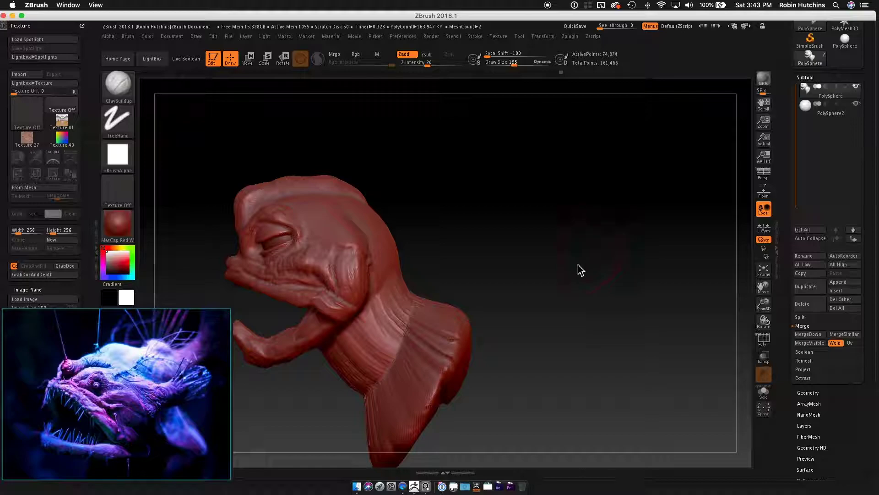
key(b)
key(c)
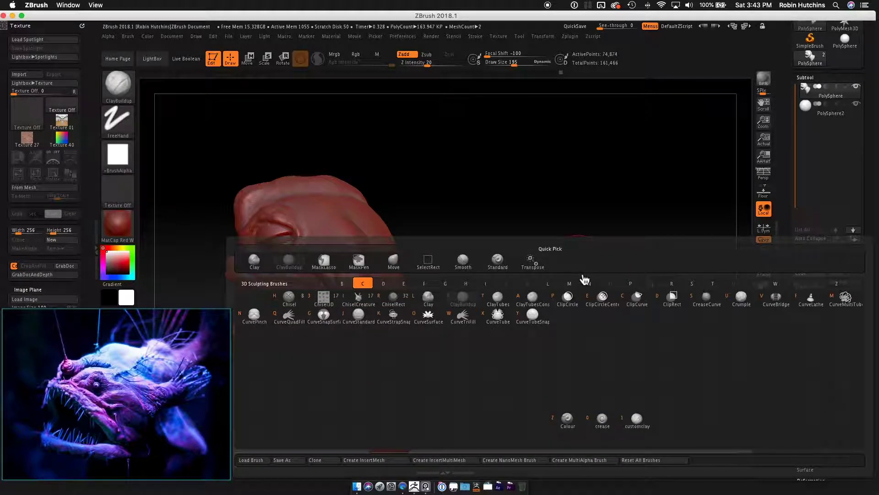
key(b)
mouse_move(528, 324)
alt+mouse_down()
mouse_move(602, 285)
mouse_move(559, 328)
mouse_move(597, 324)
mouse_move(568, 320)
mouse_move(517, 259)
alt+mouse_up()
key(s)
key(s)
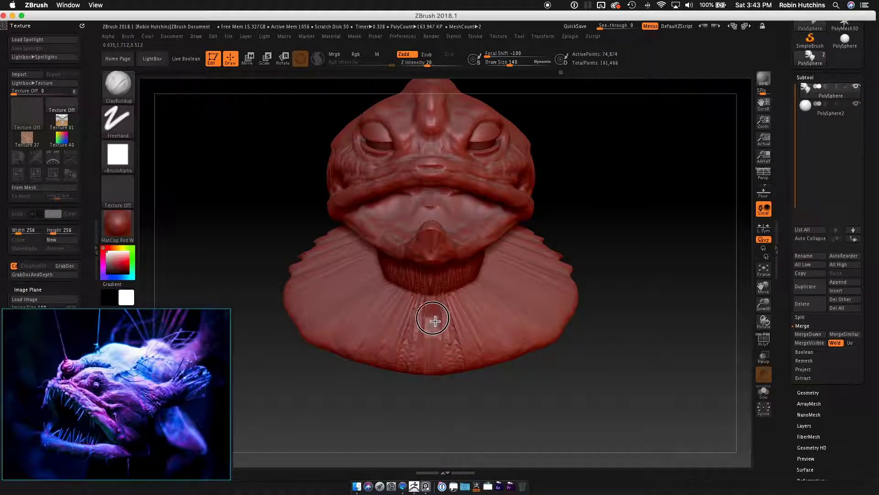
- Reduce the brush's draw size to 109 and remesh the sculpt to even out the stretched polygons of the flared body
mouse_move(581, 321)
mouse_down()
mouse_move(556, 308)
mouse_move(571, 304)
mouse_up()
key(ctrl)
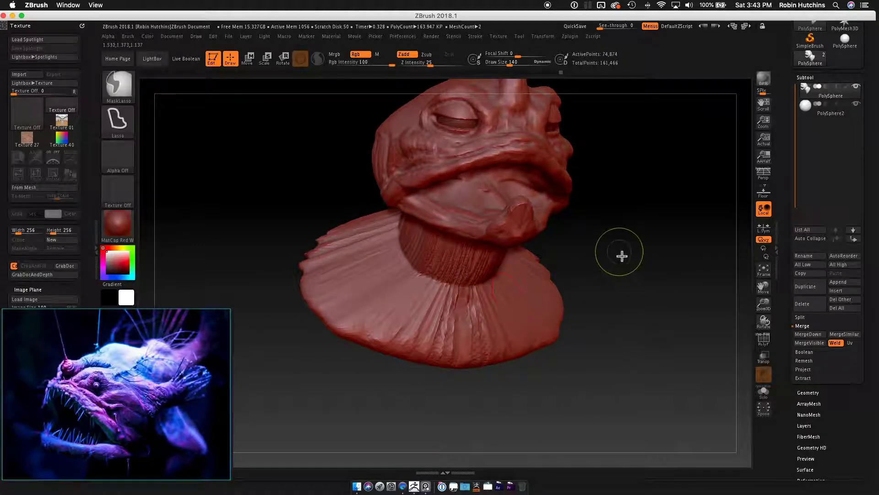
drag(573, 319, 597, 341)
key(s)
key(s)
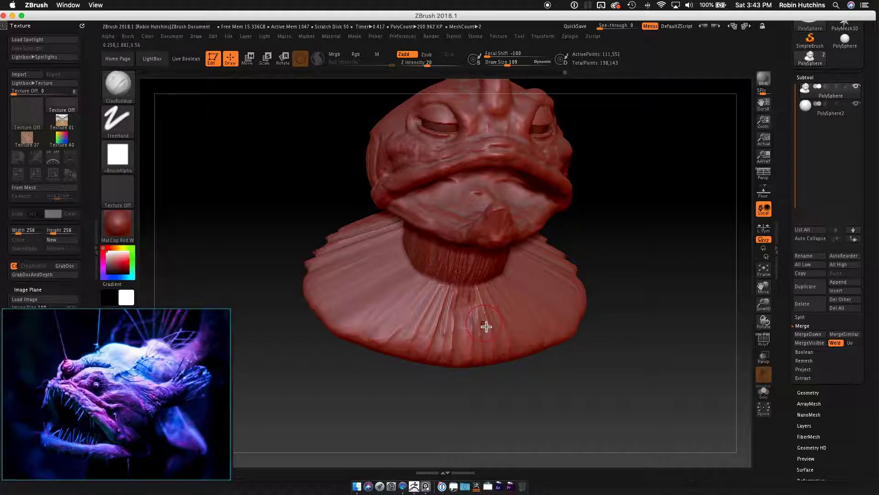
key(ctrl)
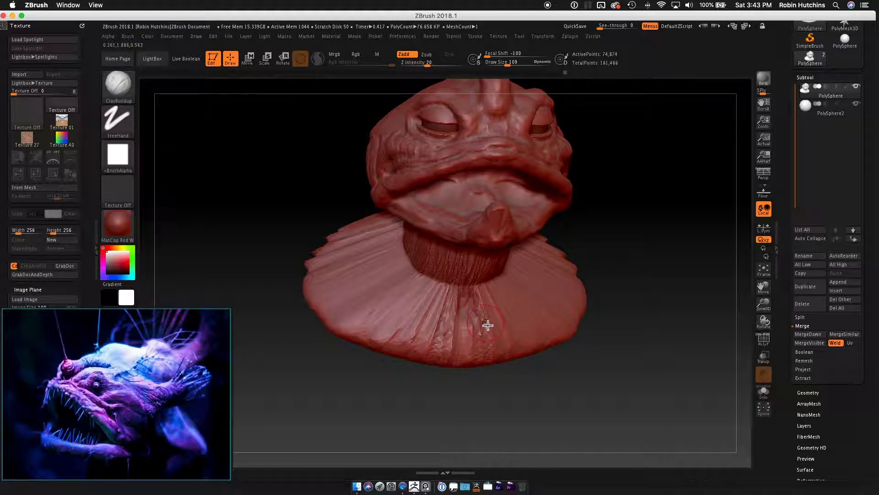
ctrl+drag(650, 296, 609, 276)
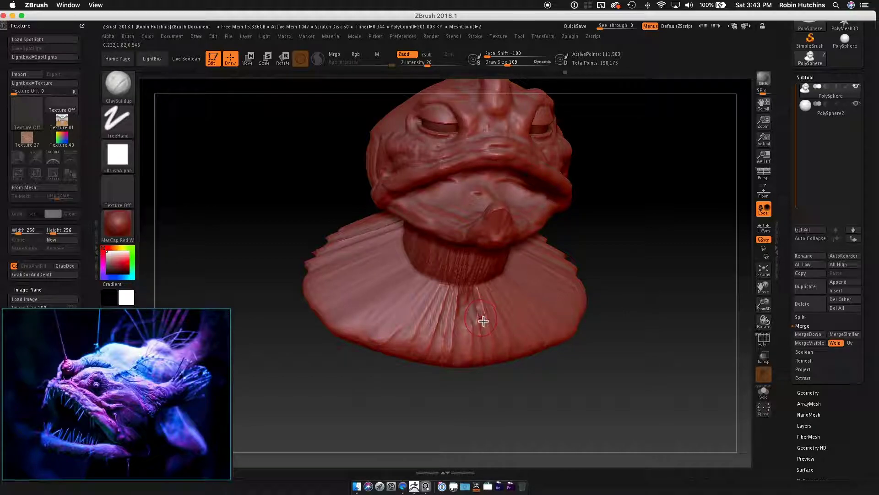
- Build up mirrored clay mounds beside the centre line on the front of the flared body, and set the draw size to 90
drag(477, 321, 481, 318)
mouse_move(579, 302)
right_down()
mouse_move(543, 316)
mouse_move(471, 320)
right_up()
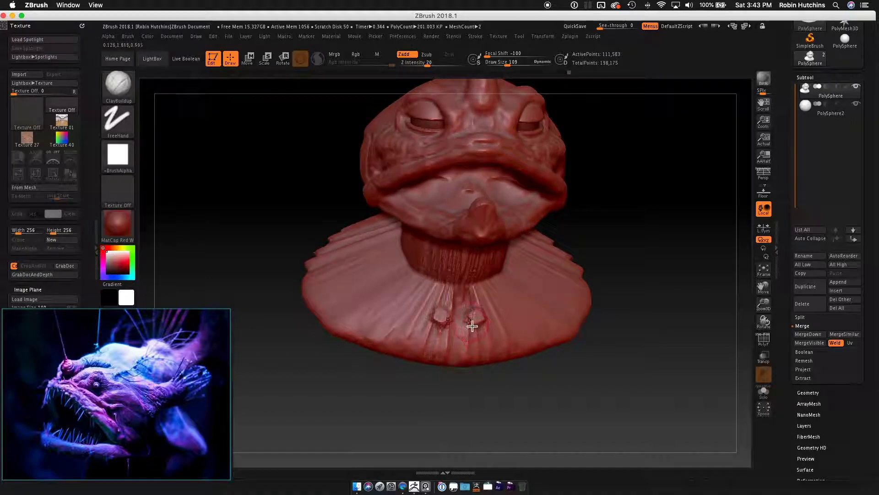
drag(474, 328, 479, 321)
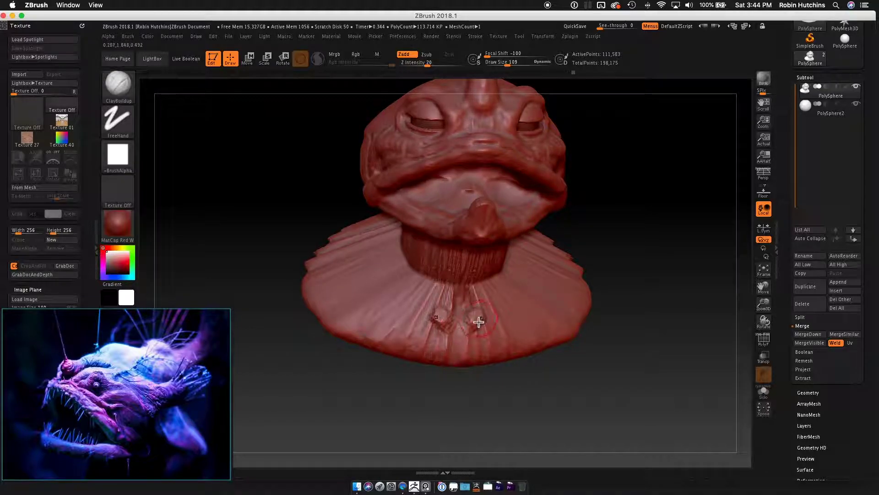
right_click(532, 324)
mouse_move(581, 257)
right_down()
mouse_move(517, 319)
mouse_move(488, 323)
right_up()
right_click(489, 324)
text(s90)
key(Return)
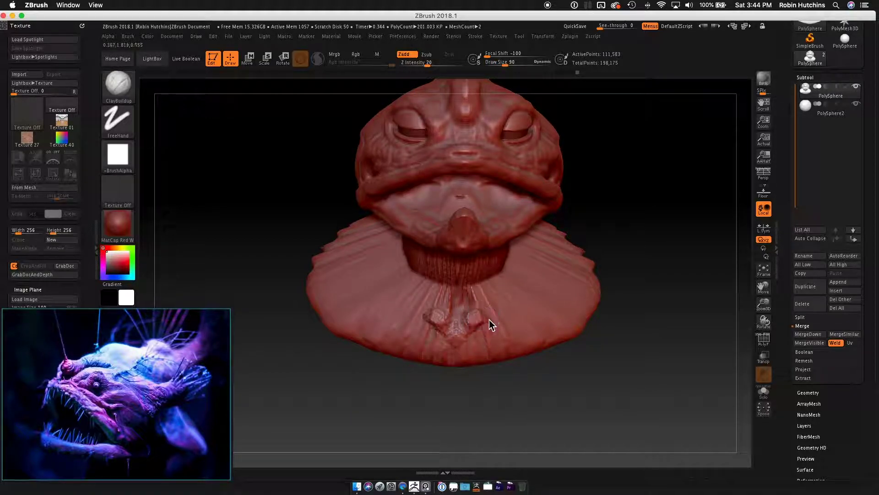
- Build a mirrored collarbone ridge from the centre mounds out to both edges of the flared body's front
mouse_move(474, 321)
mouse_down()
mouse_move(516, 316)
mouse_move(593, 279)
mouse_up()
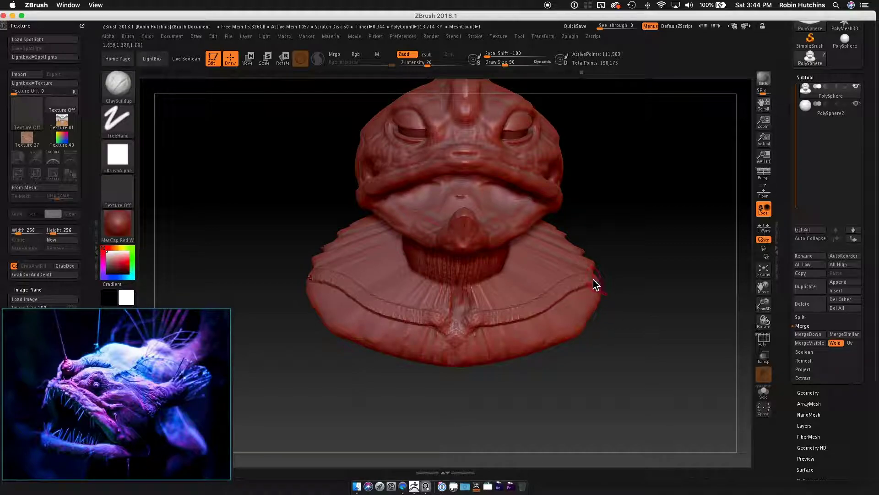
mouse_move(479, 316)
right_down()
mouse_move(571, 271)
mouse_move(504, 312)
mouse_move(450, 316)
mouse_move(514, 314)
mouse_move(569, 277)
mouse_move(488, 310)
mouse_move(497, 309)
right_up()
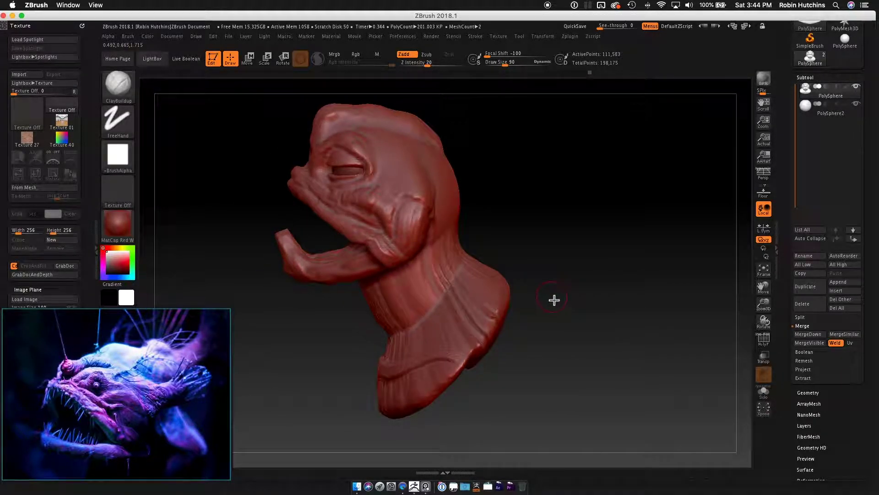
mouse_move(563, 286)
right_down()
mouse_move(583, 283)
mouse_move(570, 304)
mouse_move(554, 290)
right_up()
mouse_move(459, 263)
right_down()
mouse_move(457, 248)
mouse_move(487, 237)
mouse_move(474, 245)
mouse_move(439, 239)
mouse_move(471, 242)
right_up()
mouse_move(446, 252)
right_down()
mouse_move(440, 237)
mouse_move(447, 232)
mouse_move(445, 246)
mouse_move(454, 238)
right_up()
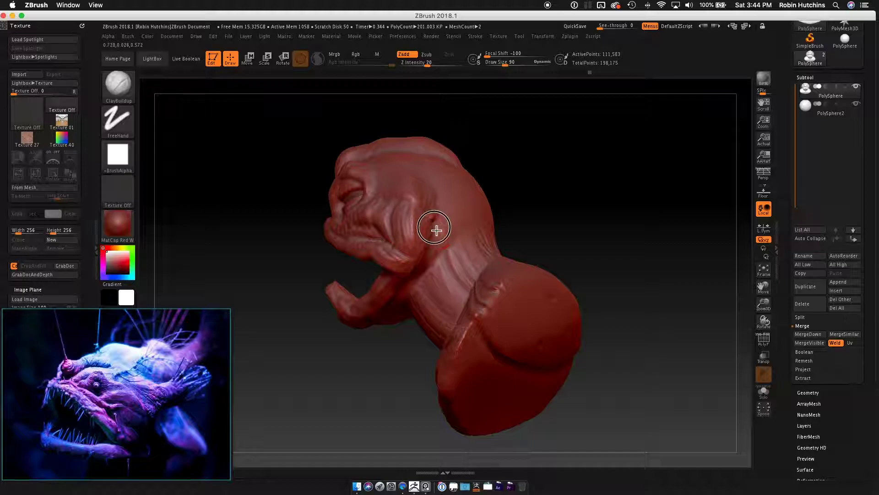
- Build up mirrored V-shaped neck muscles with clay strokes from behind the jaw down to the meeting point of the collarbones
mouse_move(469, 225)
right_down()
mouse_move(506, 232)
mouse_move(473, 256)
mouse_move(512, 306)
mouse_move(508, 337)
mouse_move(497, 319)
right_up()
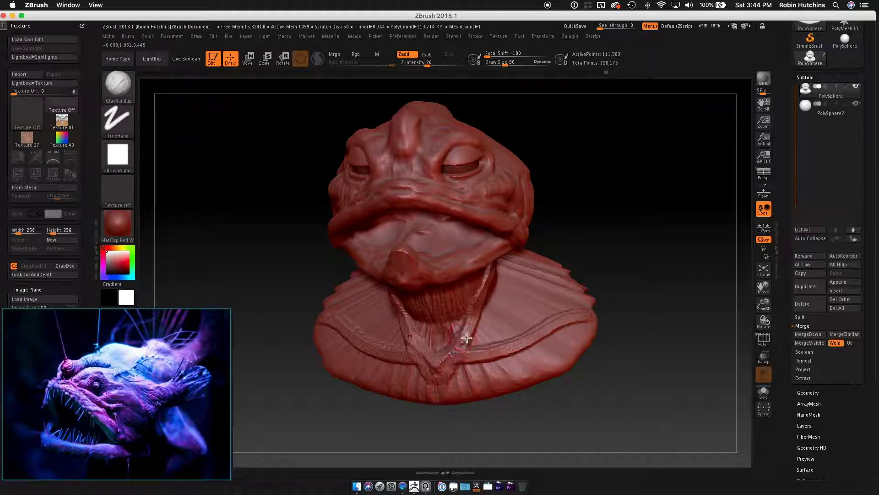
mouse_move(486, 312)
right_down()
mouse_move(488, 291)
mouse_move(473, 316)
mouse_move(492, 218)
right_up()
mouse_move(493, 307)
right_down()
mouse_move(537, 273)
mouse_move(507, 312)
right_up()
mouse_move(495, 276)
right_down()
mouse_move(464, 255)
mouse_move(478, 217)
mouse_move(540, 251)
mouse_move(531, 272)
right_up()
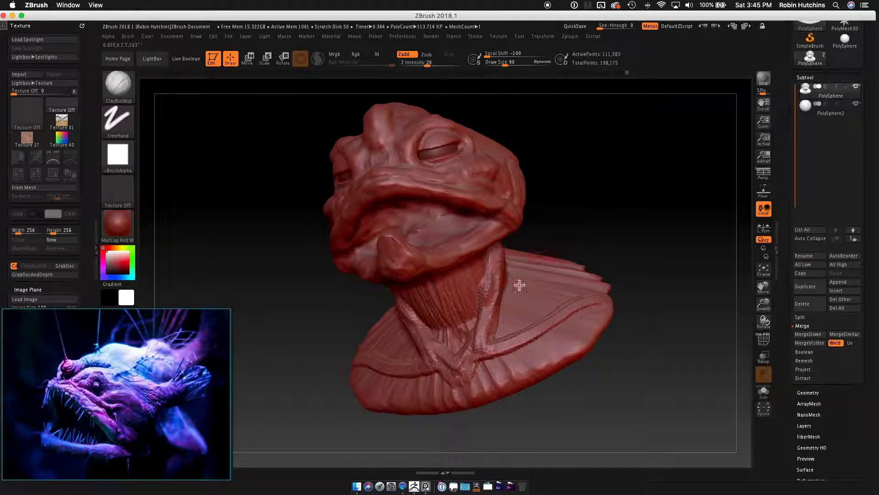
mouse_move(483, 345)
right_down()
mouse_move(589, 267)
mouse_move(478, 337)
right_up()
- Remesh the sculpt and smooth the collarbone and neck muscle ridges with a draw size of 163
ctrl+drag(609, 214, 680, 288)
mouse_move(647, 273)
shift+right_down()
mouse_move(634, 287)
mouse_move(585, 294)
shift+right_up()
key(s)
drag(613, 285, 609, 288)
mouse_move(519, 306)
shift+mouse_down()
mouse_move(430, 294)
mouse_move(419, 337)
mouse_move(431, 290)
mouse_move(393, 365)
mouse_move(406, 334)
shift+mouse_up()
shift+right_drag(406, 334, 475, 345)
mouse_move(397, 396)
shift+mouse_down()
mouse_move(465, 367)
mouse_move(438, 353)
mouse_move(506, 335)
shift+mouse_up()
mouse_move(452, 358)
shift+mouse_down()
mouse_move(507, 330)
mouse_move(465, 285)
shift+mouse_up()
mouse_move(428, 401)
shift+mouse_down()
mouse_move(369, 412)
mouse_move(388, 389)
shift+mouse_up()
mouse_move(389, 389)
right_down()
mouse_move(464, 316)
mouse_move(441, 292)
right_up()
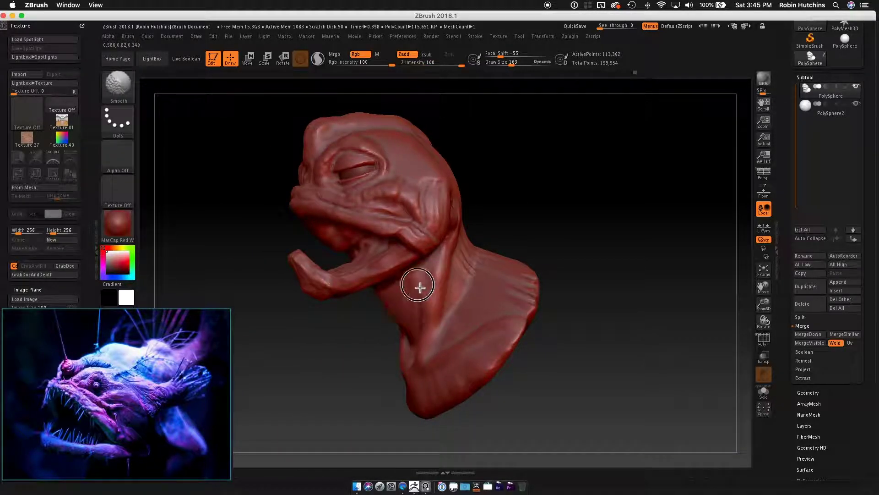
- Set the ClayBuildup draw size to 169 and build up clay on the side and back of the neck behind the head
mouse_move(530, 292)
right_down()
mouse_move(565, 301)
mouse_move(537, 311)
right_up()
key(s)
drag(588, 308, 587, 309)
right_drag(479, 241, 569, 289)
key(s)
drag(570, 293, 606, 290)
right_drag(580, 285, 555, 283)
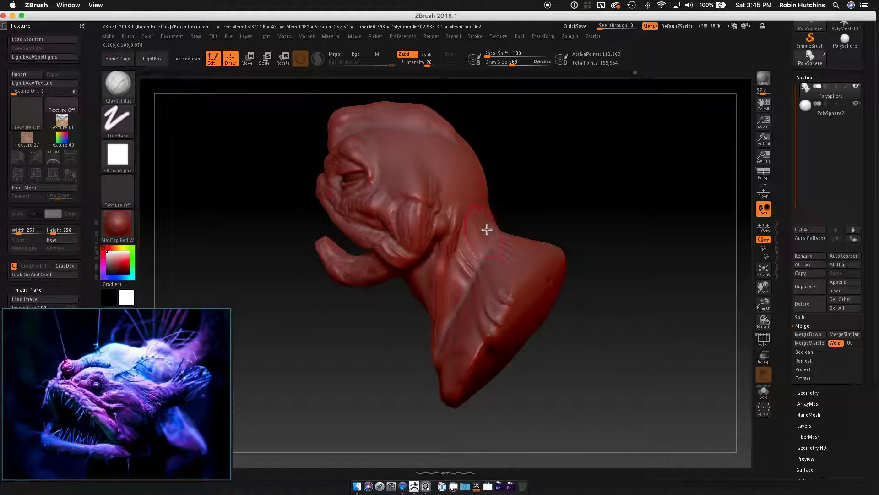
mouse_move(505, 249)
right_down()
mouse_move(493, 247)
mouse_move(491, 220)
right_up()
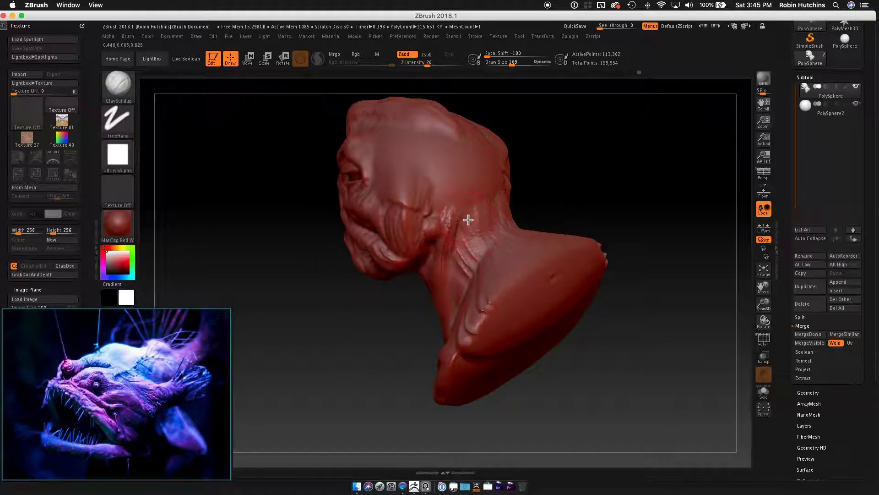
mouse_move(533, 219)
right_down()
mouse_move(500, 247)
mouse_move(502, 238)
right_up()
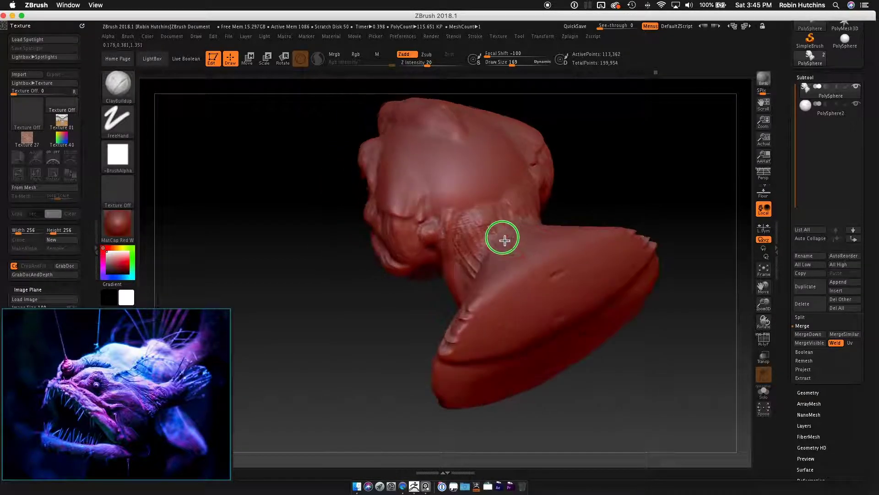
- Set the draw size to 119 and lay clay strokes from the back of the neck down over the shoulder to its outer edge
key(s)
click(627, 205)
mouse_move(598, 186)
right_down()
mouse_move(563, 284)
mouse_move(582, 294)
mouse_move(514, 249)
mouse_move(538, 282)
mouse_move(491, 293)
right_up()
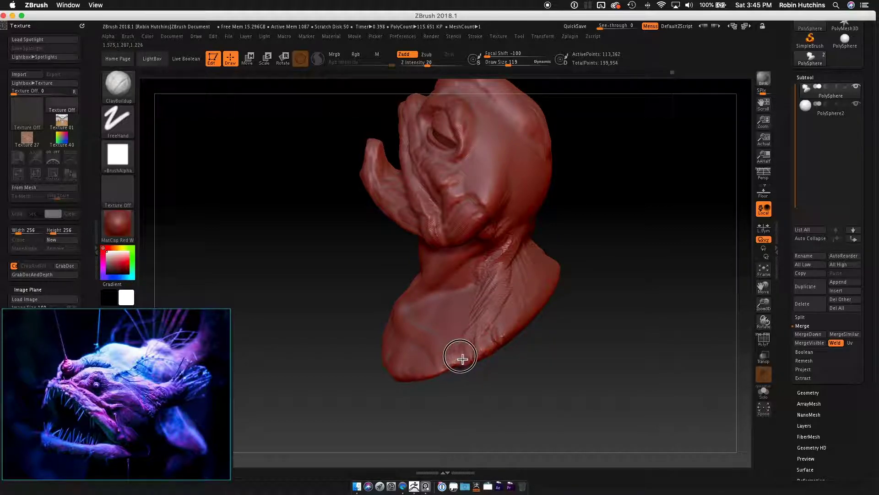
mouse_move(522, 323)
right_down()
mouse_move(518, 316)
mouse_move(476, 349)
right_up()
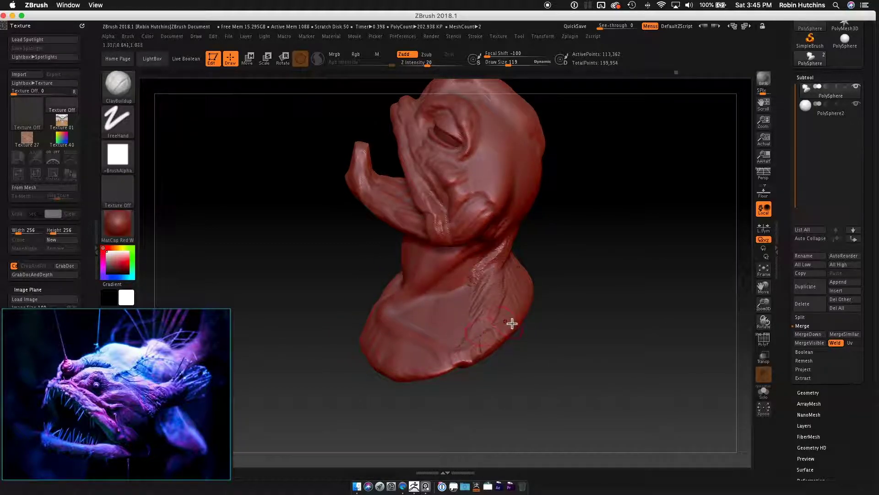
drag(479, 309, 481, 274)
right_drag(471, 330, 505, 262)
mouse_move(504, 262)
mouse_down()
mouse_move(477, 289)
mouse_move(478, 309)
mouse_up()
right_drag(526, 284, 513, 296)
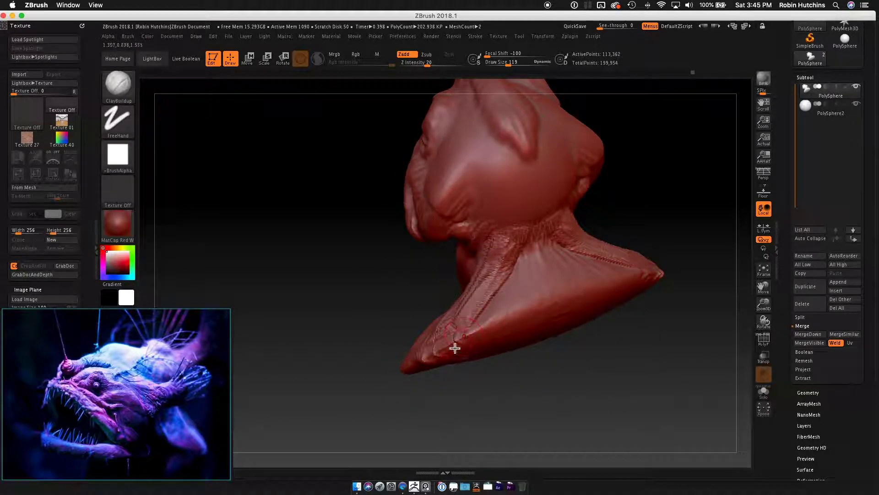
- Fill out the upper back with clay strokes along its rear edge and up between the shoulders into the neck
drag(499, 343, 527, 341)
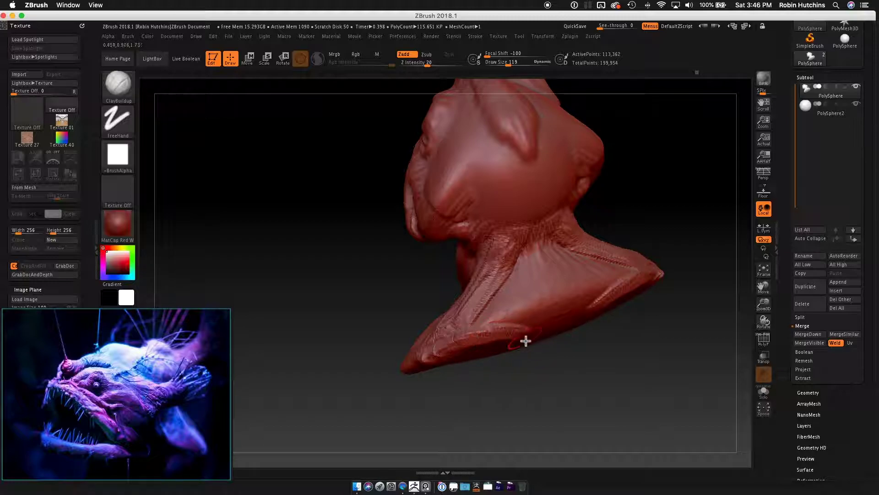
mouse_move(574, 309)
right_down()
mouse_move(520, 328)
mouse_move(614, 355)
mouse_move(564, 317)
right_up()
mouse_move(563, 301)
mouse_down()
mouse_move(597, 261)
mouse_move(575, 296)
mouse_move(608, 288)
mouse_up()
mouse_move(584, 320)
mouse_down()
mouse_move(627, 310)
mouse_move(607, 338)
mouse_up()
mouse_move(618, 364)
right_down()
mouse_move(667, 355)
mouse_move(650, 353)
mouse_move(593, 264)
right_up()
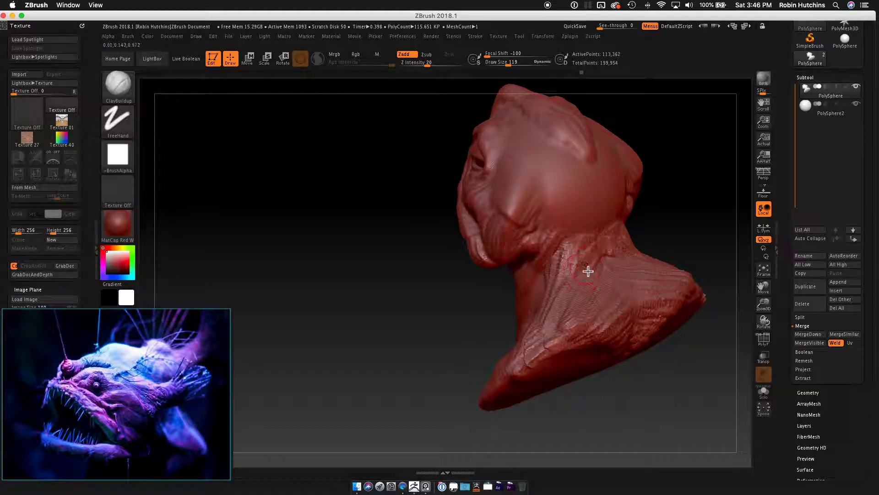
mouse_move(633, 341)
right_down()
mouse_move(671, 320)
mouse_move(666, 296)
mouse_move(614, 293)
mouse_move(510, 315)
mouse_move(471, 294)
right_up()
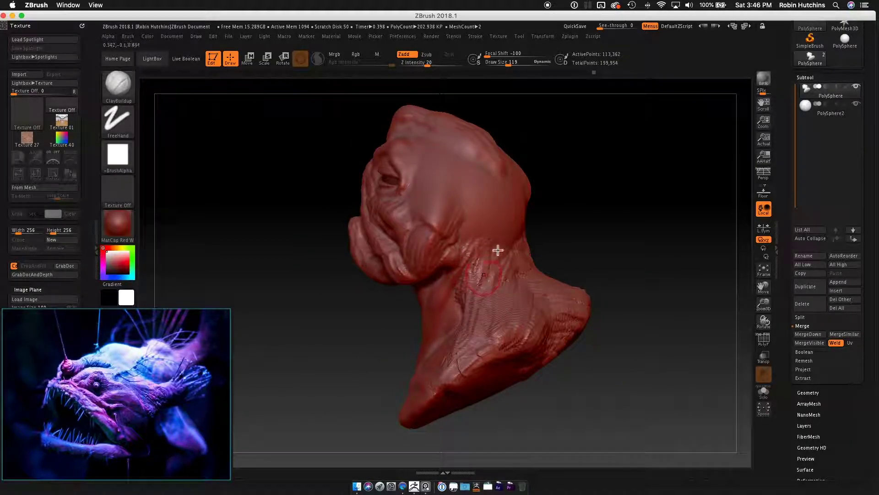
- Remesh the sculpt to even out the clay built up on the neck, shoulders and back, and review the bust's overall form
ctrl+drag(592, 207, 667, 294)
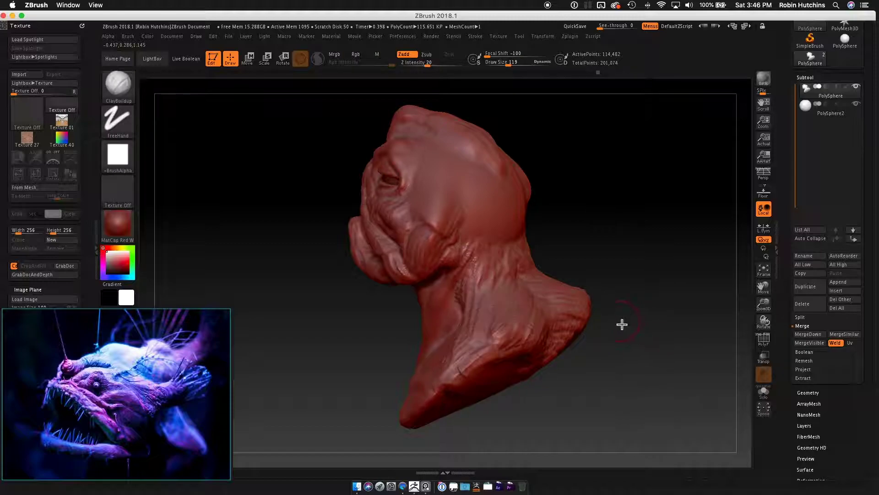
right_drag(624, 324, 637, 310)
alt+right_drag(490, 431, 488, 342)
mouse_move(610, 283)
right_down()
mouse_move(563, 324)
mouse_move(673, 322)
mouse_move(534, 331)
mouse_move(518, 324)
mouse_move(562, 308)
mouse_move(471, 301)
mouse_move(481, 355)
mouse_move(520, 348)
mouse_move(527, 336)
mouse_move(540, 337)
mouse_move(540, 349)
mouse_move(554, 326)
mouse_move(516, 340)
mouse_move(536, 339)
mouse_move(480, 336)
mouse_move(561, 327)
mouse_move(528, 322)
mouse_move(537, 333)
mouse_move(551, 310)
mouse_move(466, 272)
mouse_move(552, 290)
mouse_move(504, 316)
mouse_move(426, 266)
mouse_move(600, 256)
mouse_move(540, 294)
mouse_move(568, 294)
mouse_move(565, 283)
mouse_move(597, 271)
mouse_move(594, 289)
mouse_move(610, 287)
mouse_move(534, 304)
mouse_move(554, 303)
right_up()
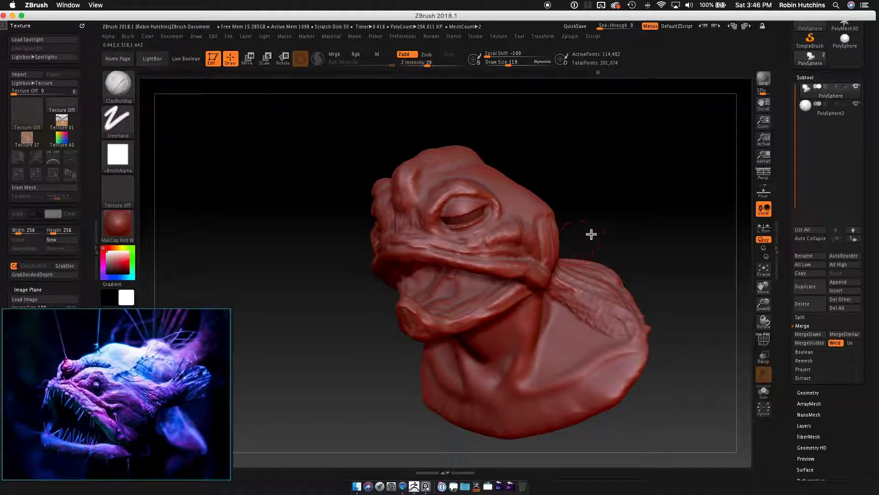
mouse_move(631, 259)
right_down()
mouse_move(650, 273)
mouse_move(598, 281)
mouse_move(623, 284)
right_up()
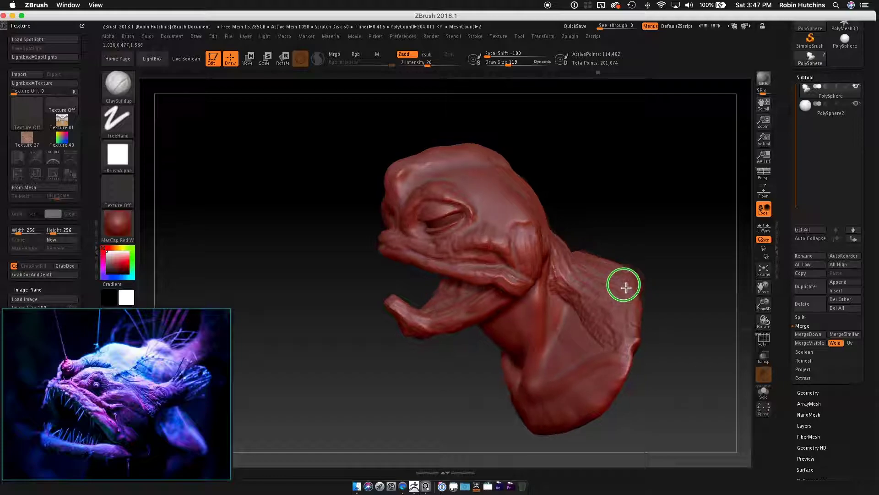
mouse_move(600, 322)
right_down()
mouse_move(616, 259)
mouse_move(601, 319)
mouse_move(609, 317)
mouse_move(588, 308)
mouse_move(621, 305)
mouse_move(595, 279)
right_up()
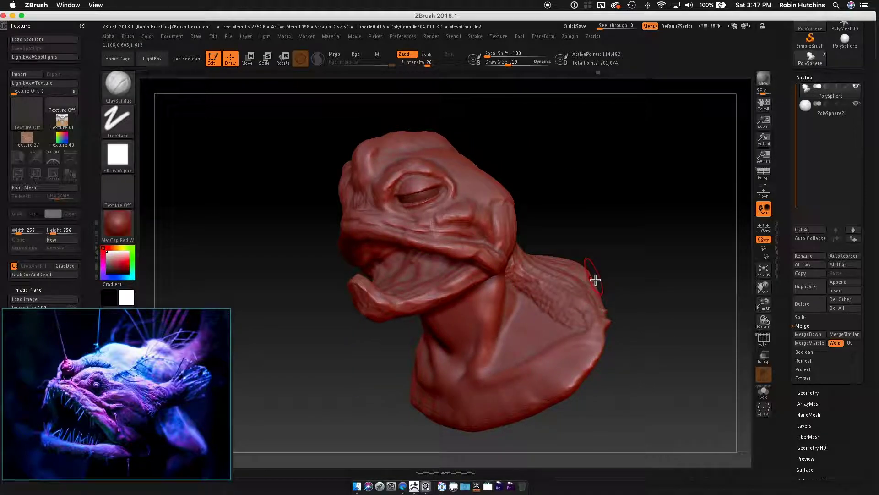
click(405, 483)
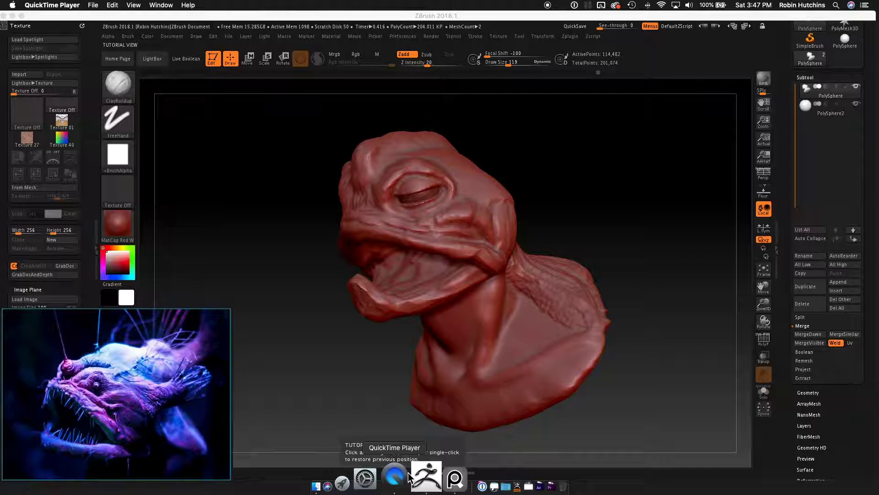